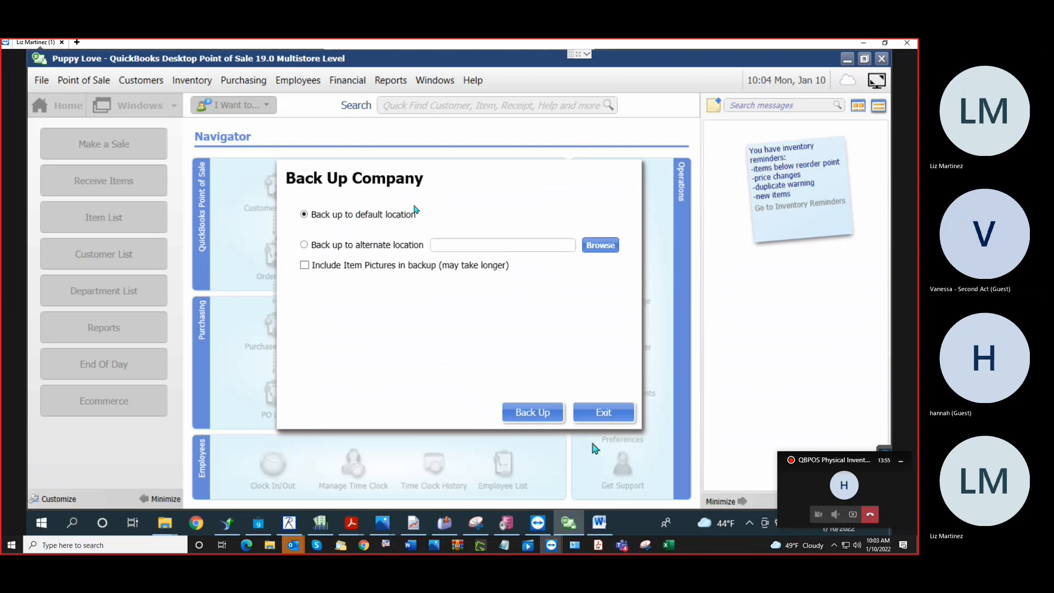
Close the company backup dialog and open the company preferences to review the automatic backup schedule and backup folder path.
{"action": "left_click", "coordinate": [584, 410]}
{"action": "left_click", "coordinate": [40, 81]}
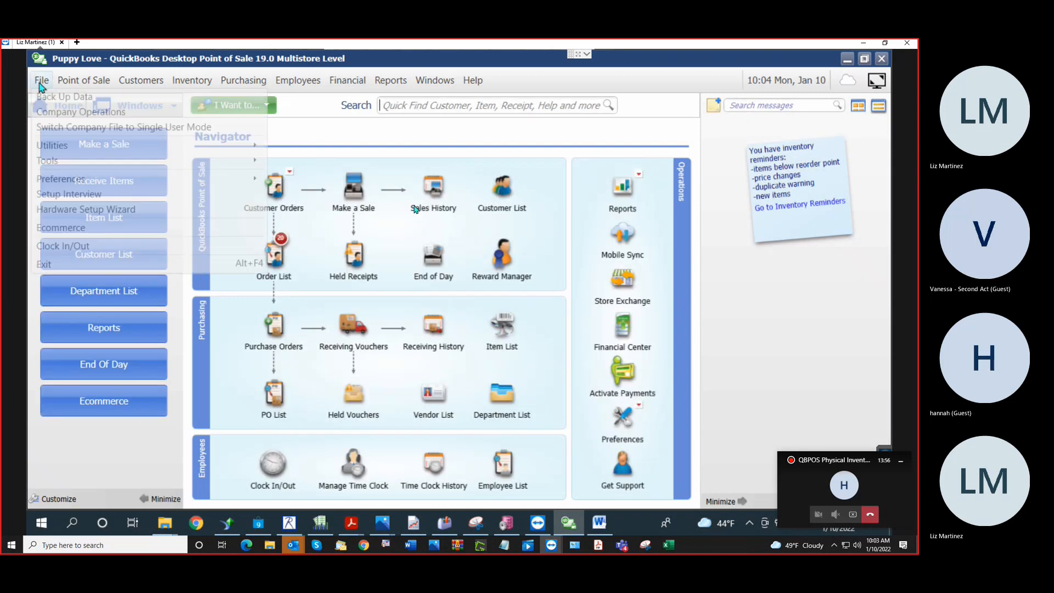
{"action": "mouse_move", "coordinate": [70, 180]}
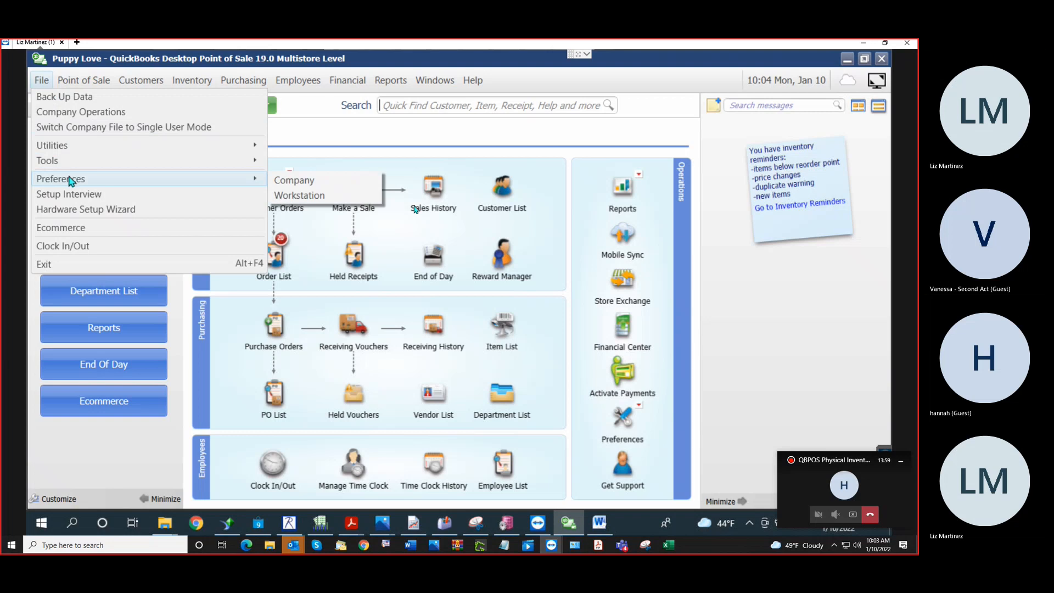
{"action": "left_click", "coordinate": [316, 181]}
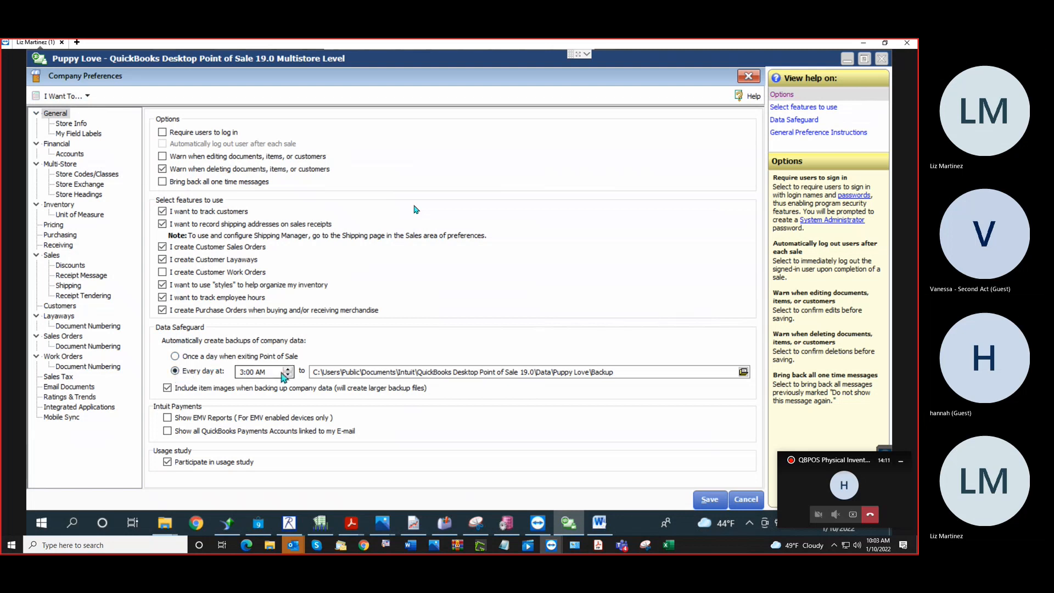
{"action": "mouse_move", "coordinate": [335, 372]}
{"action": "left_mouse_down"}
{"action": "mouse_move", "coordinate": [625, 359]}
{"action": "mouse_move", "coordinate": [636, 371]}
{"action": "mouse_move", "coordinate": [329, 379]}
{"action": "left_mouse_up"}
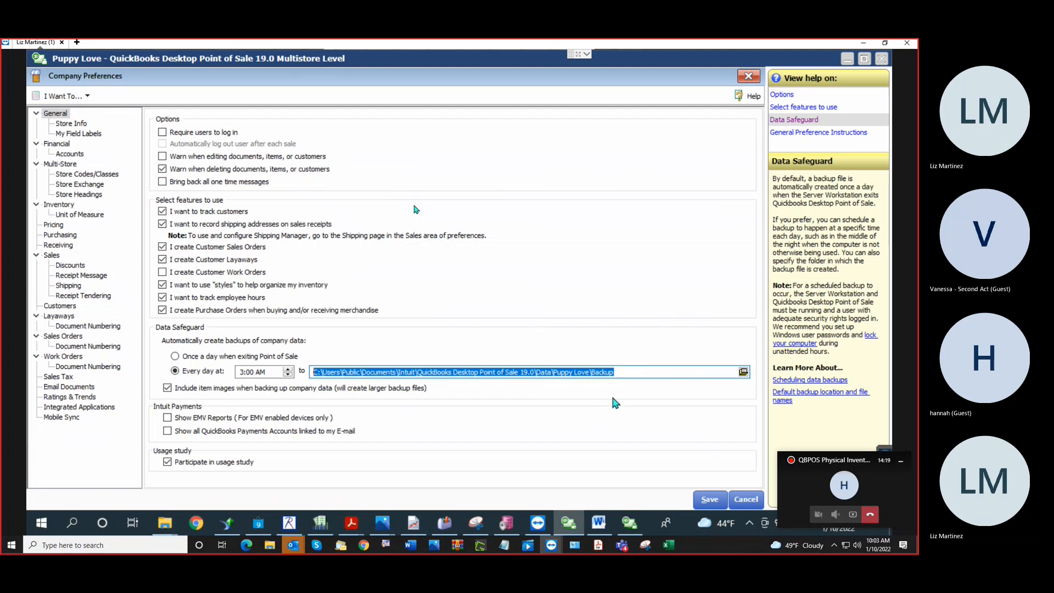
Browse the folders available for the default backup location, cancel the choice and close the company preferences without saving.
{"action": "left_click", "coordinate": [742, 373]}
{"action": "scroll", "coordinate": [504, 294], "scroll_direction": "up", "scroll_amount": 2}
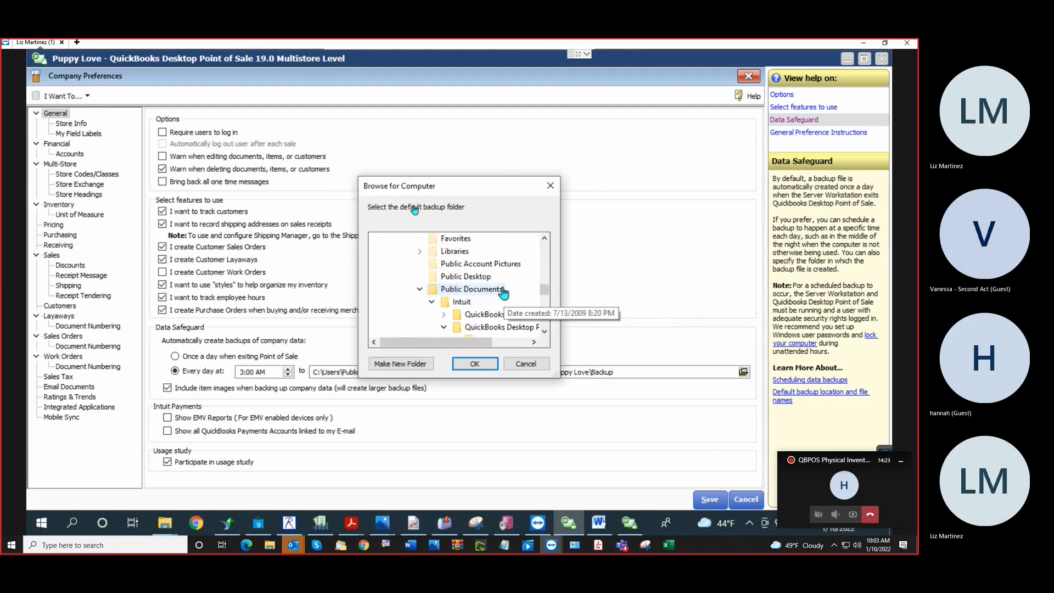
{"action": "scroll", "coordinate": [502, 285], "scroll_direction": "up", "scroll_amount": 3}
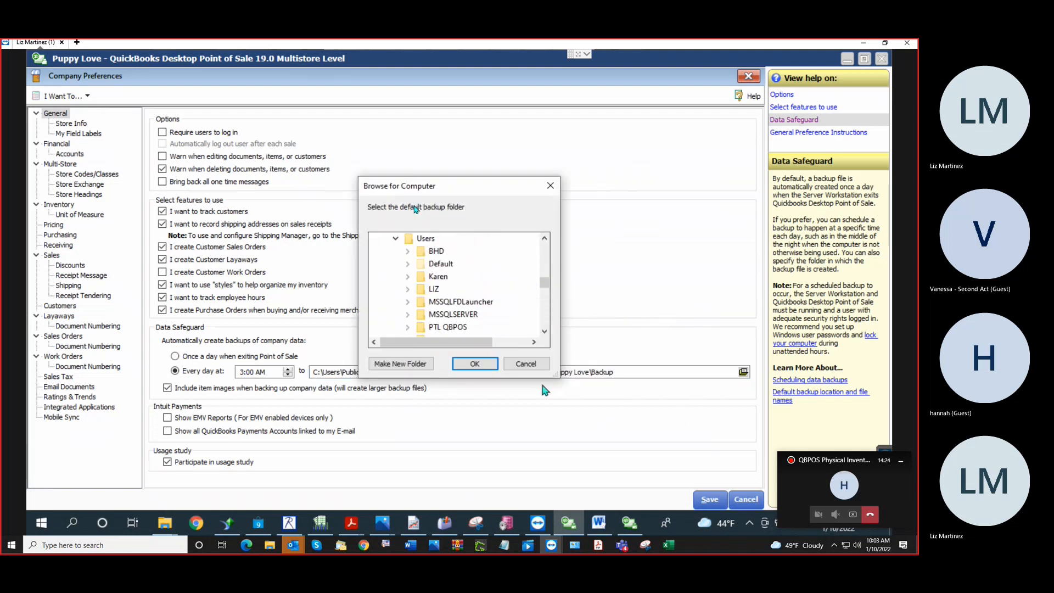
{"action": "left_click", "coordinate": [527, 364]}
{"action": "left_click", "coordinate": [747, 499]}
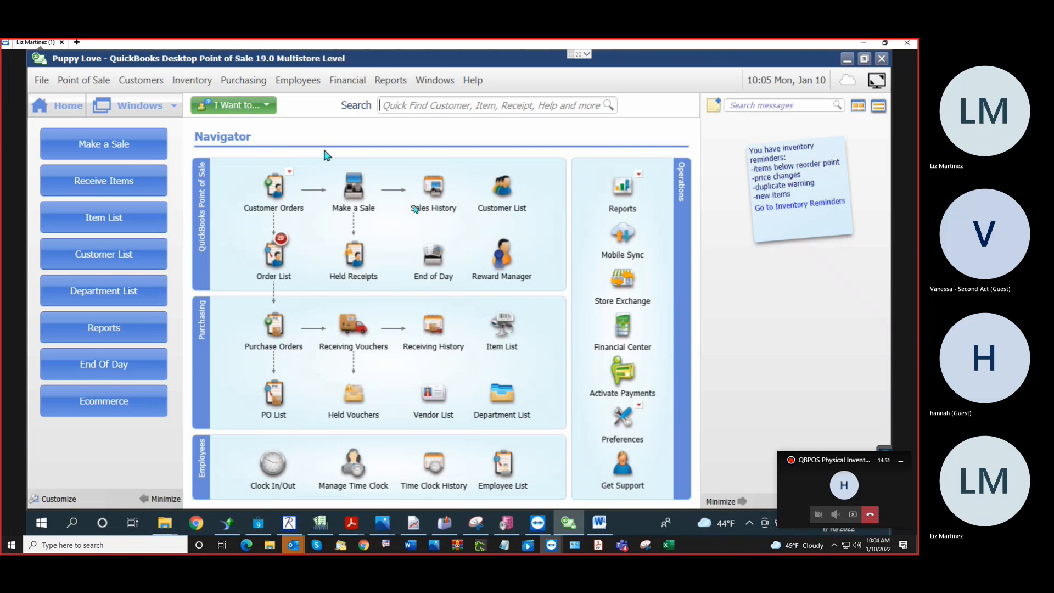
Run the Inventory Valuation item report from the Report Center for today, 1/10/2022.
{"action": "left_click", "coordinate": [405, 81]}
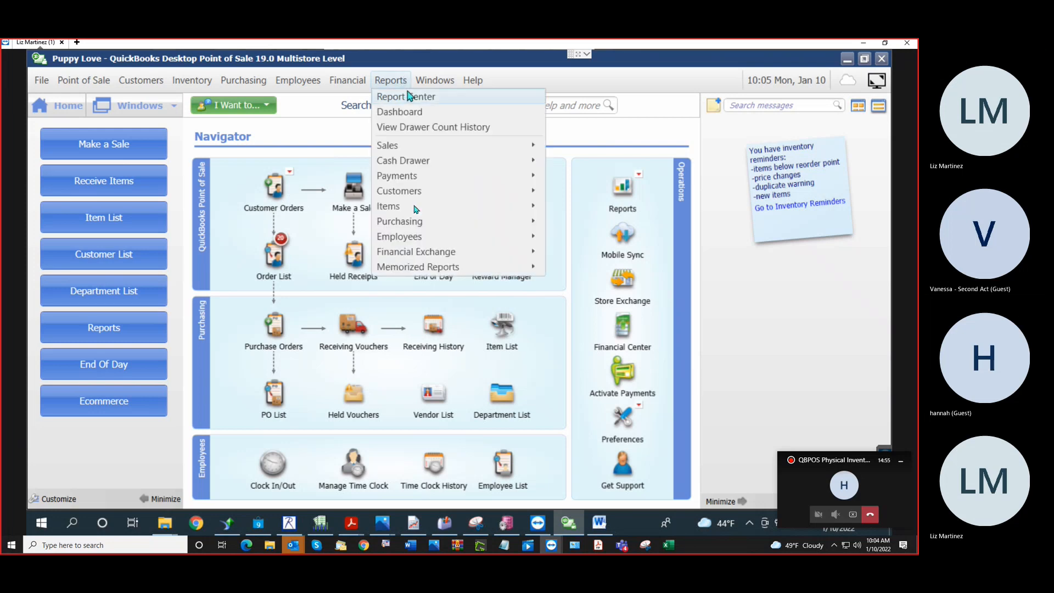
{"action": "left_click", "coordinate": [409, 98]}
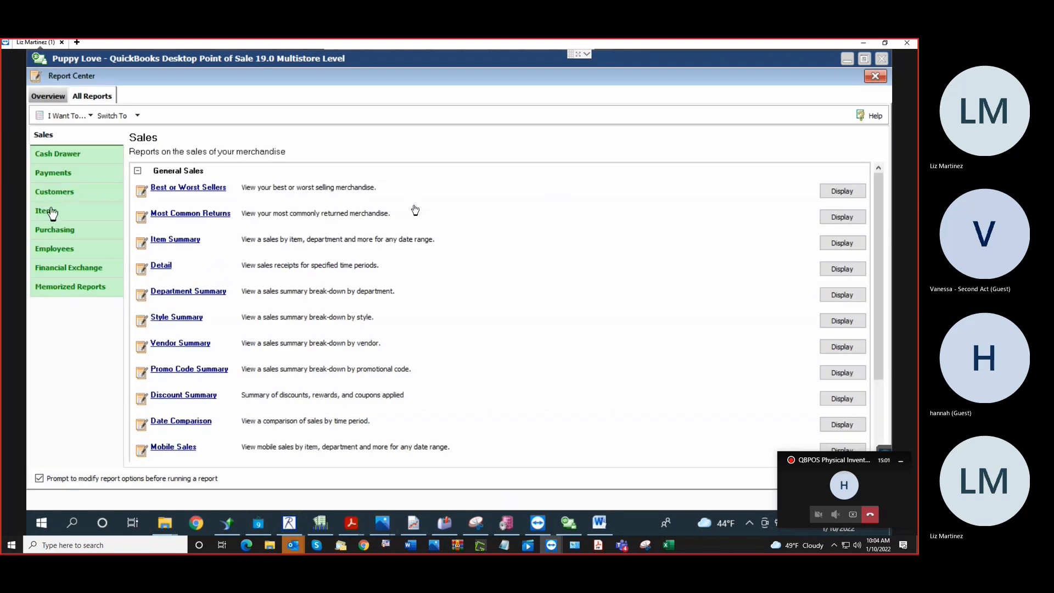
{"action": "left_click", "coordinate": [50, 213]}
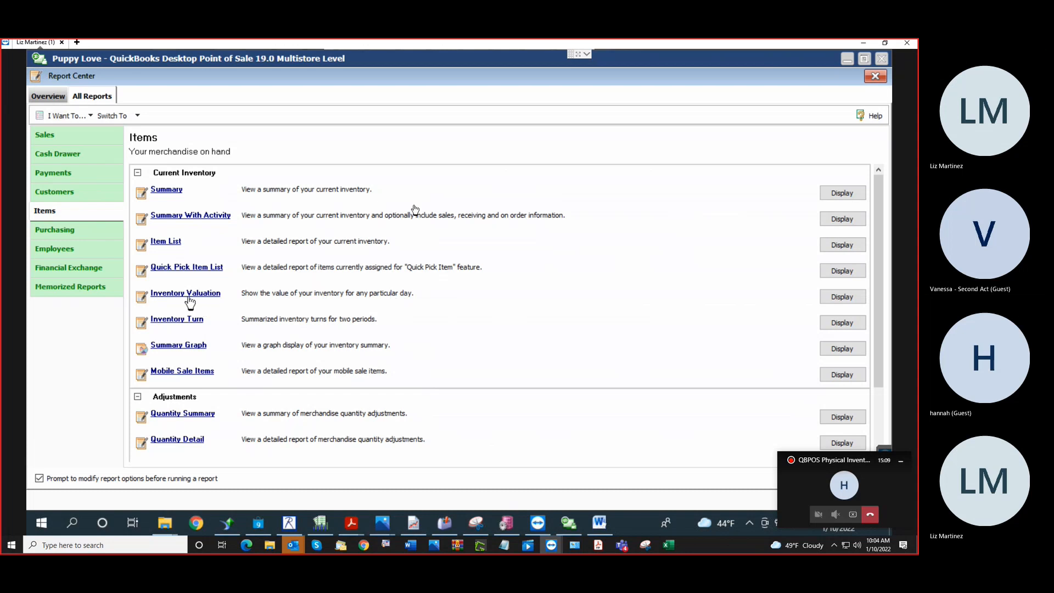
{"action": "left_click", "coordinate": [213, 295]}
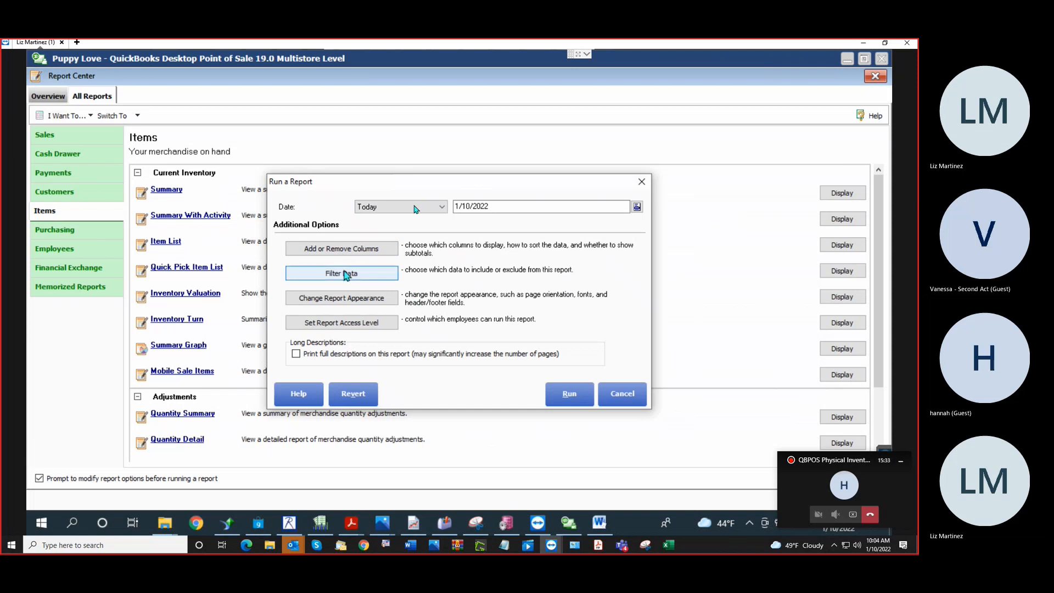
{"action": "left_click", "coordinate": [582, 394]}
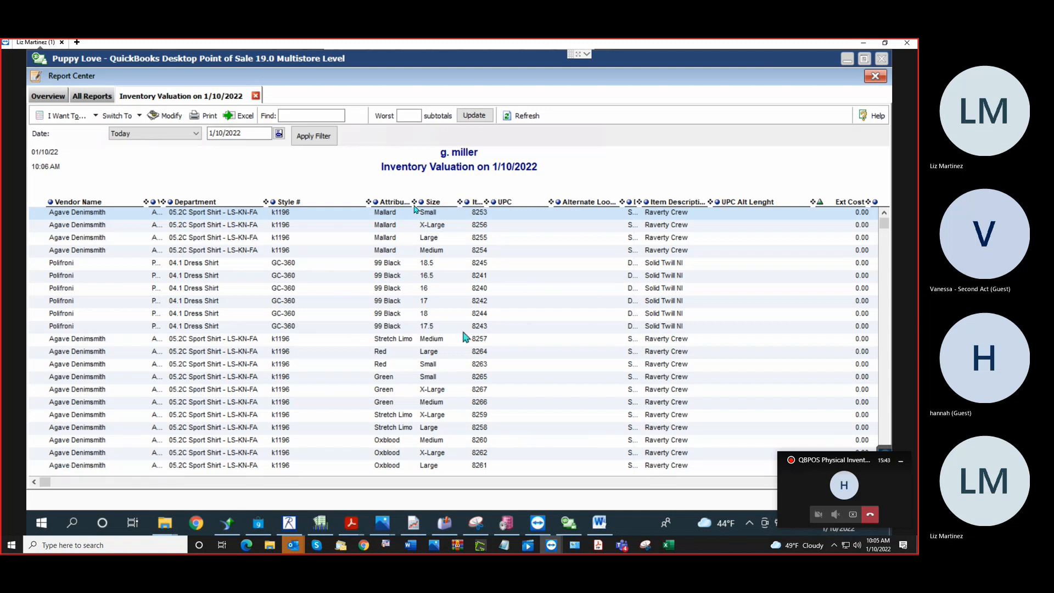
{"action": "left_click", "coordinate": [724, 290]}
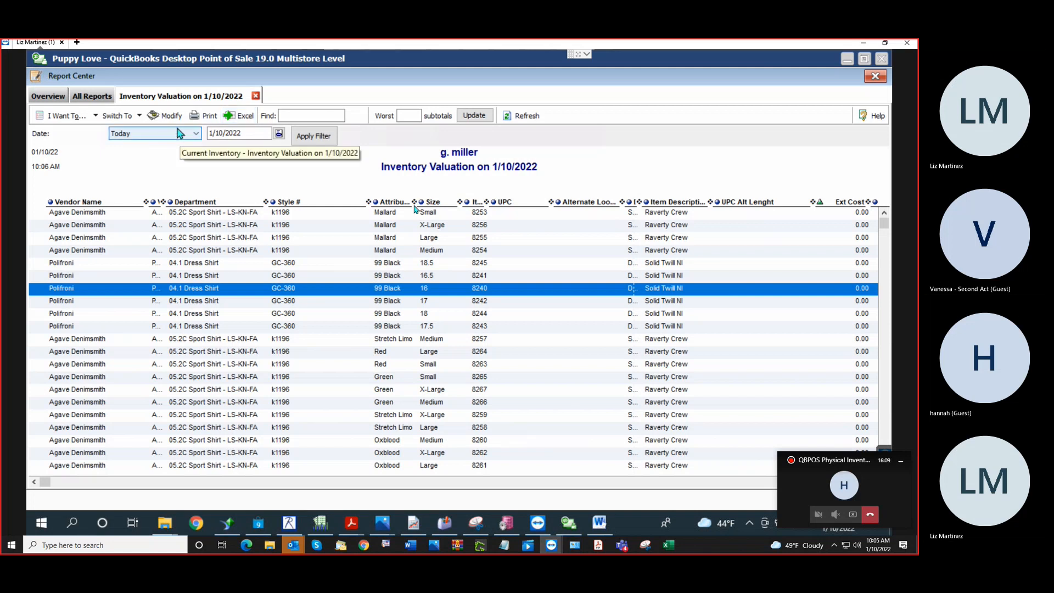
Start exporting the Inventory Valuation report to Excel and cancel the export.
{"action": "left_click", "coordinate": [244, 120]}
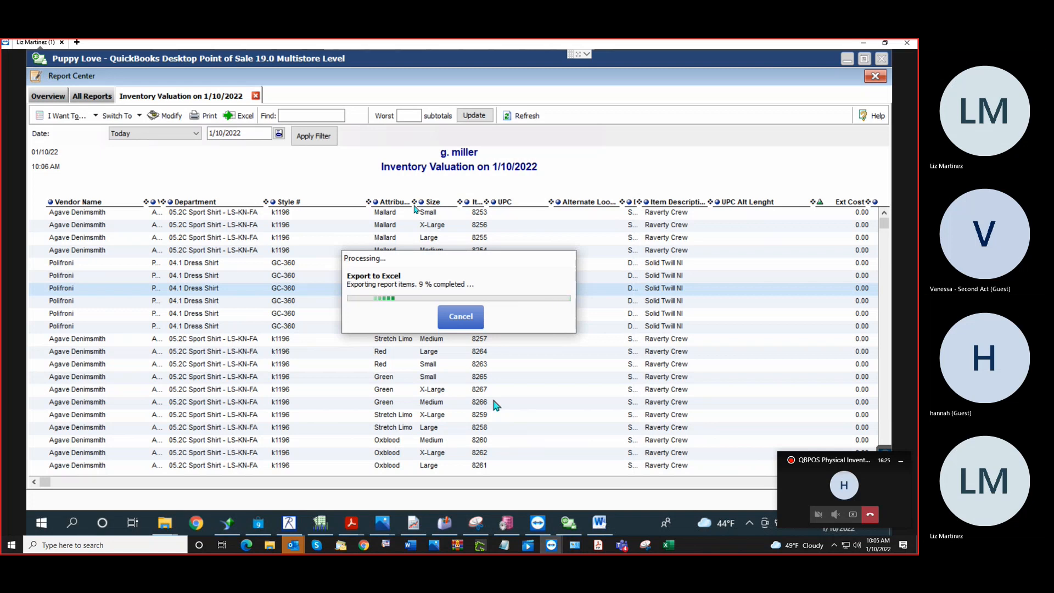
{"action": "left_click", "coordinate": [465, 322]}
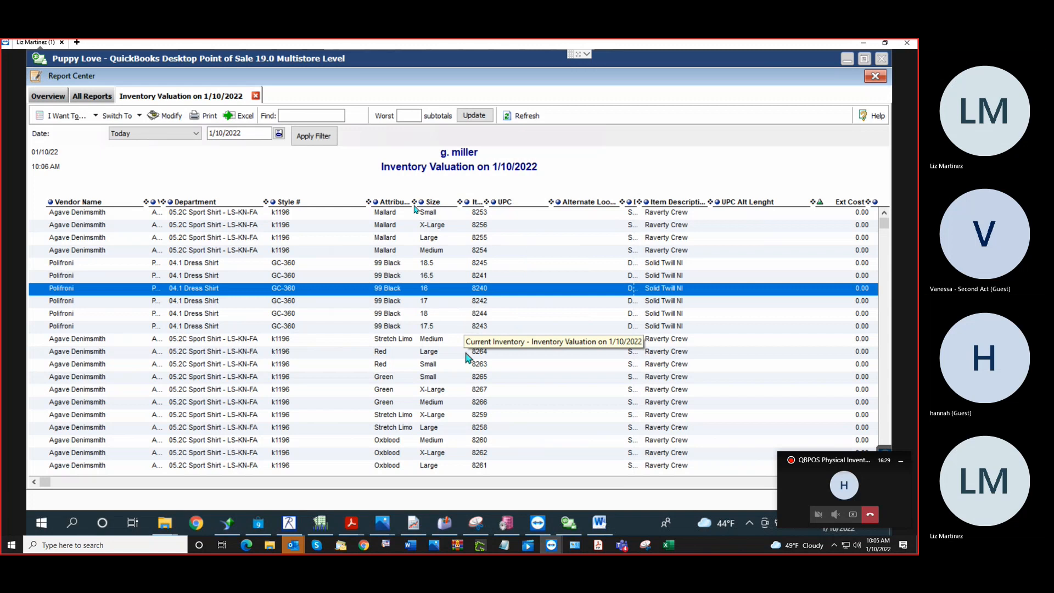
{"action": "left_click", "coordinate": [460, 380]}
{"action": "left_click", "coordinate": [440, 288]}
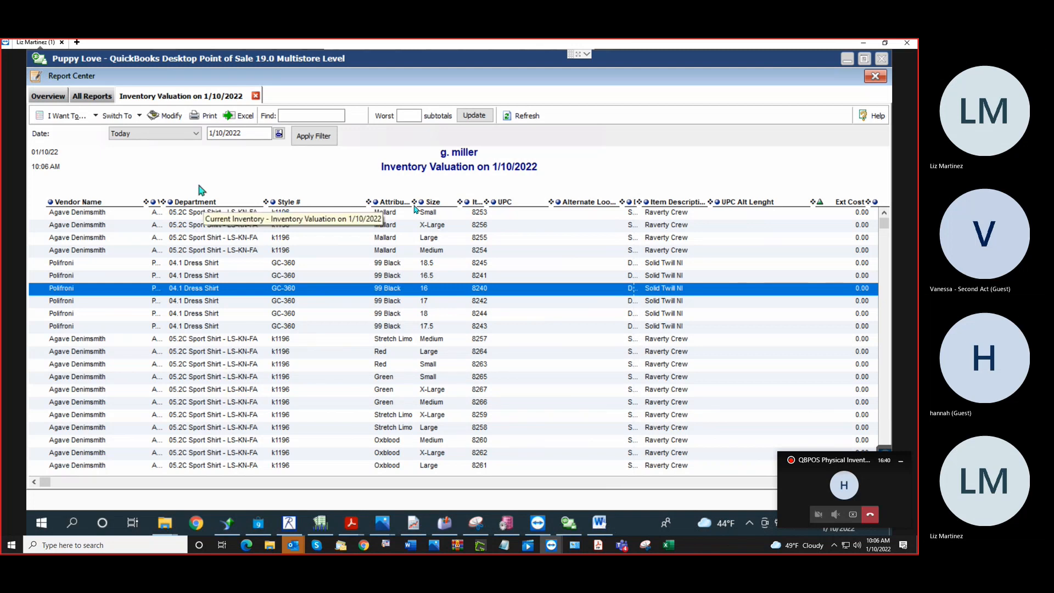
Look at the Inventory Valuation report's modification options, cancel them and close the Report Center.
{"action": "left_click", "coordinate": [167, 120]}
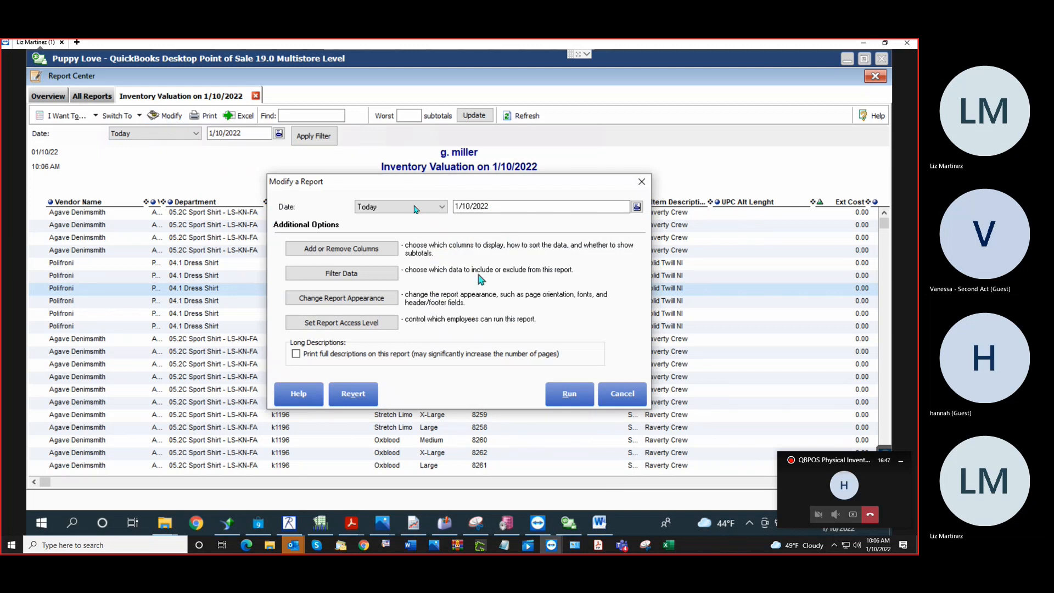
{"action": "left_click", "coordinate": [624, 395]}
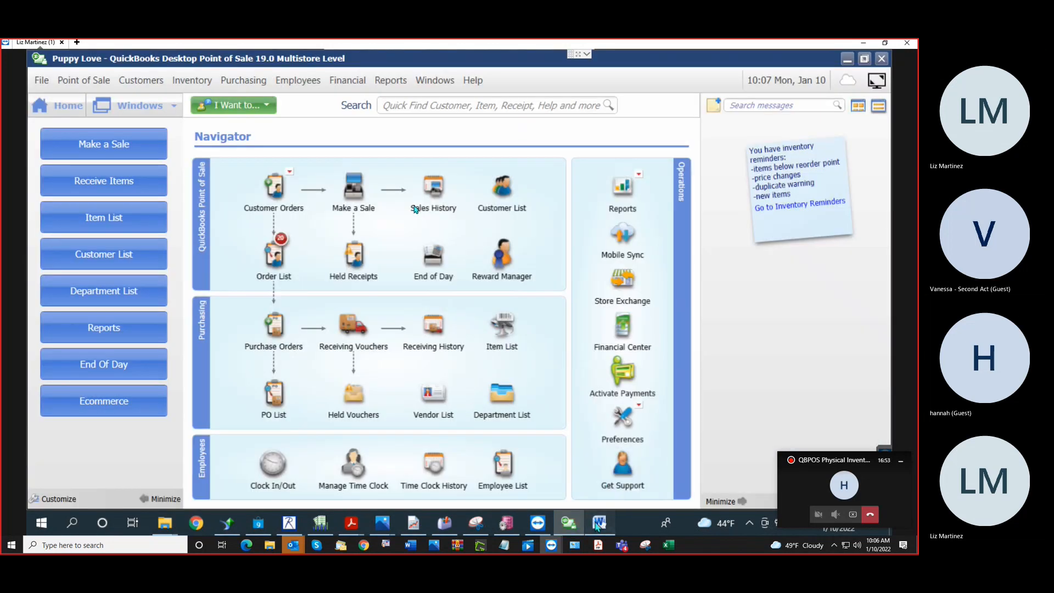
Switch to the Word outline, highlight "Backup, OH Report" and "Test Scanner (if using)" for reference, and return to QuickBooks Point of Sale.
{"action": "left_click", "coordinate": [599, 522]}
{"action": "left_click", "coordinate": [312, 185]}
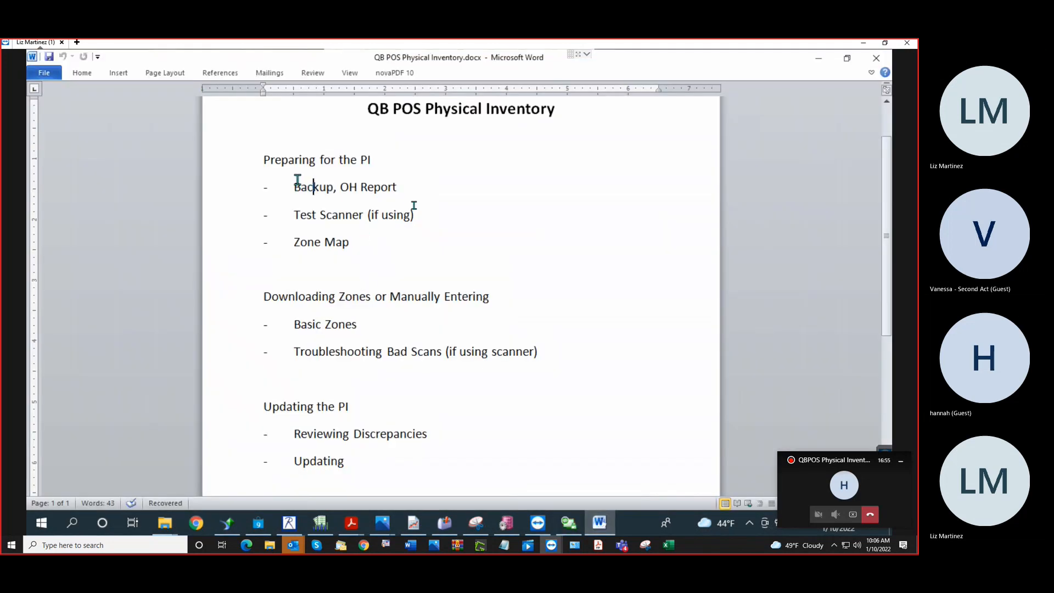
{"action": "left_click_drag", "start_coordinate": [296, 186], "coordinate": [430, 198]}
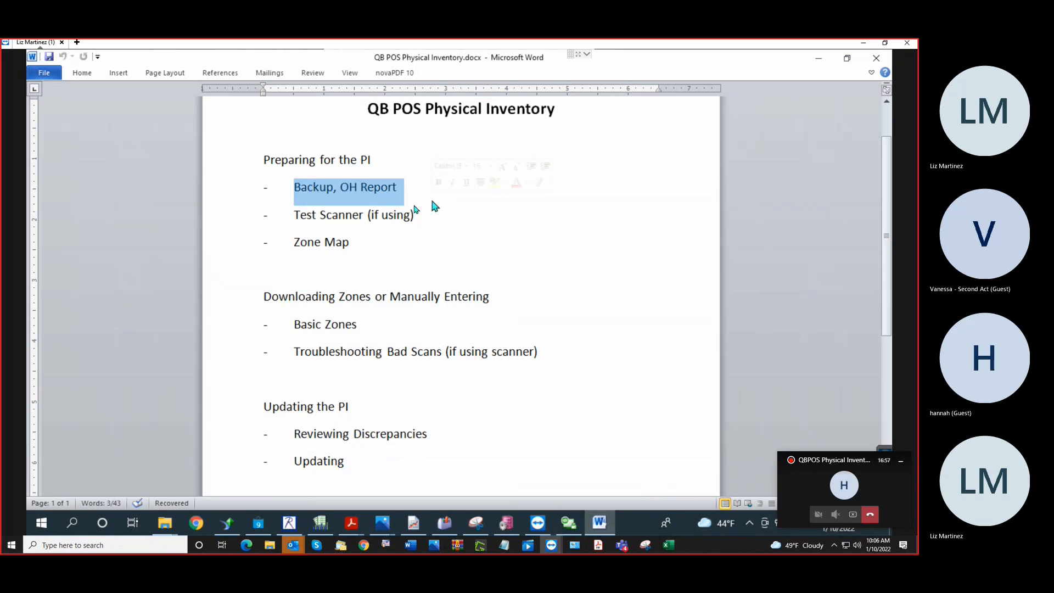
{"action": "left_click_drag", "start_coordinate": [297, 215], "coordinate": [416, 218]}
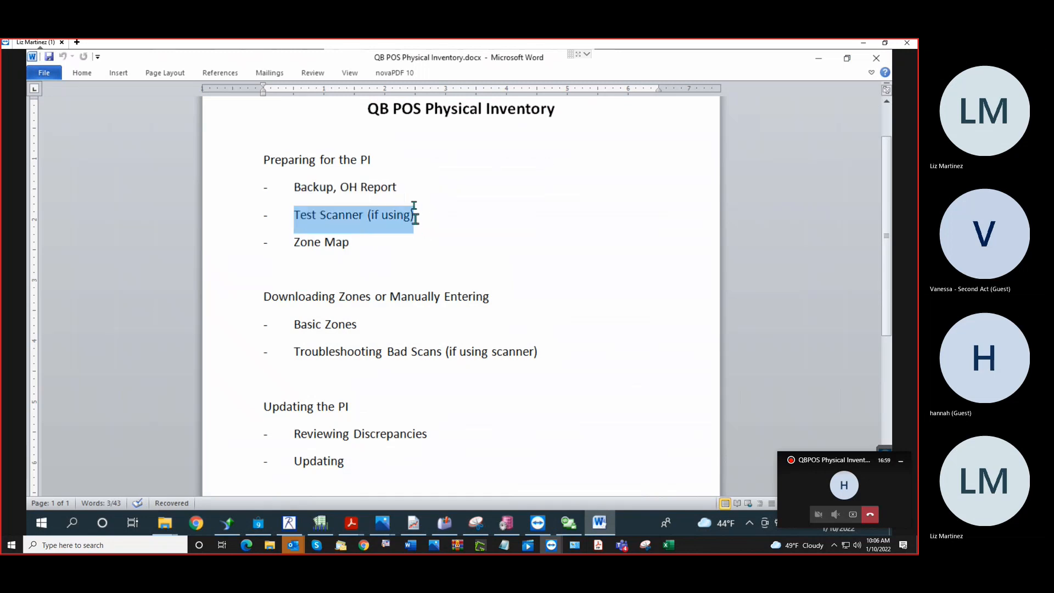
{"action": "left_click", "coordinate": [819, 52]}
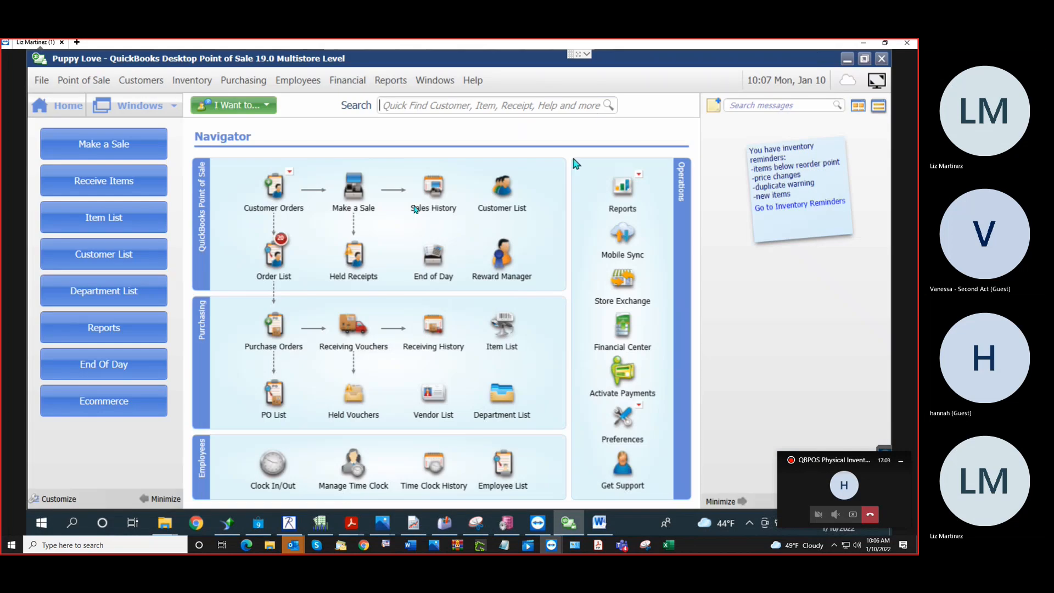
Select CipherLab 8000-8001 (USB) as the physical inventory scanner in the Hardware Setup Wizard and continue to its installation instructions.
{"action": "left_click", "coordinate": [42, 81]}
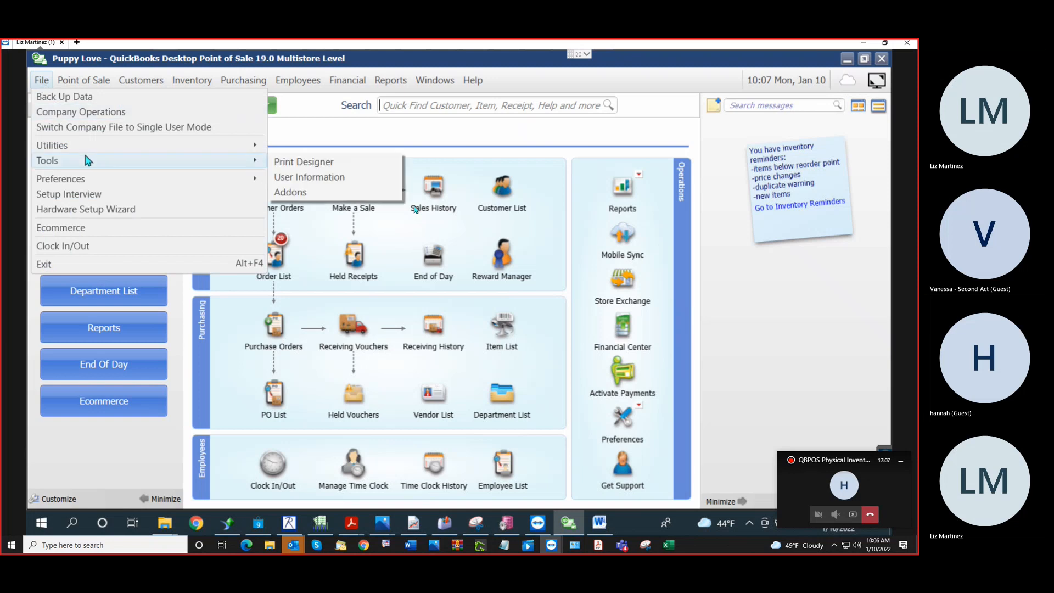
{"action": "left_click", "coordinate": [99, 212]}
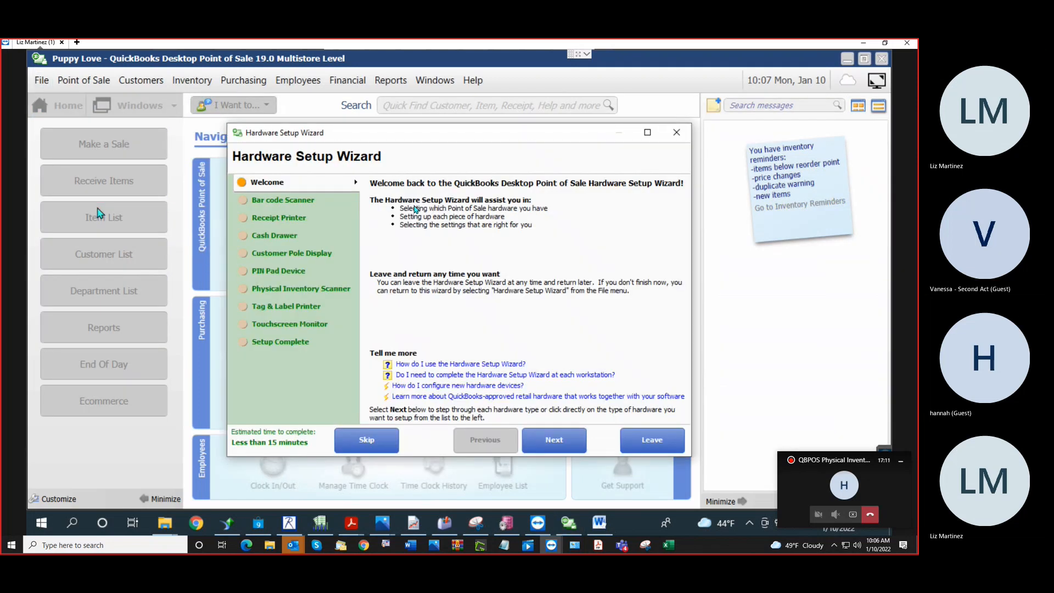
{"action": "left_click", "coordinate": [295, 295]}
{"action": "left_click", "coordinate": [410, 234]}
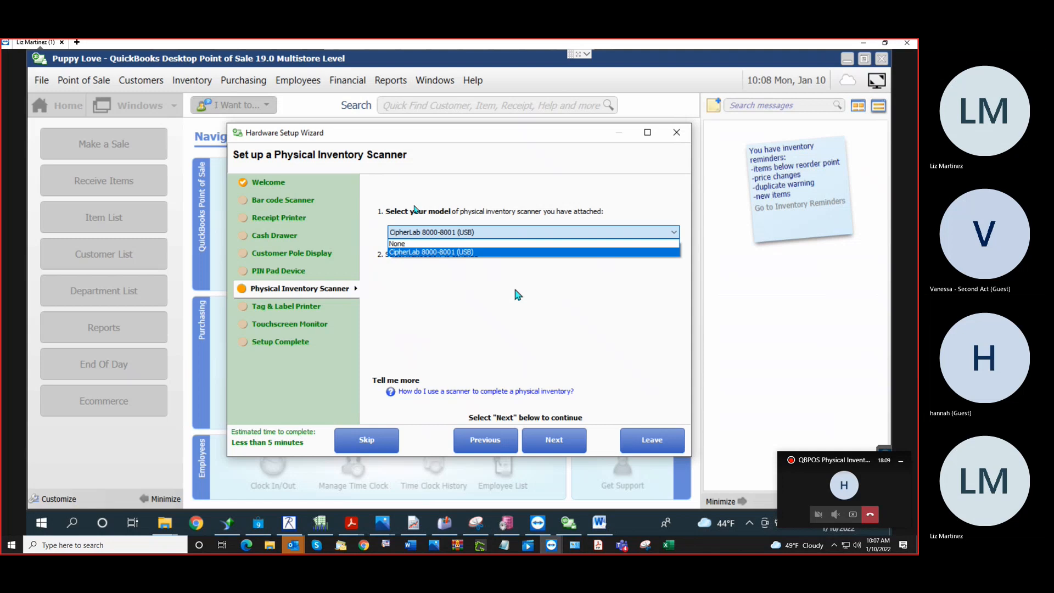
{"action": "left_click", "coordinate": [435, 253]}
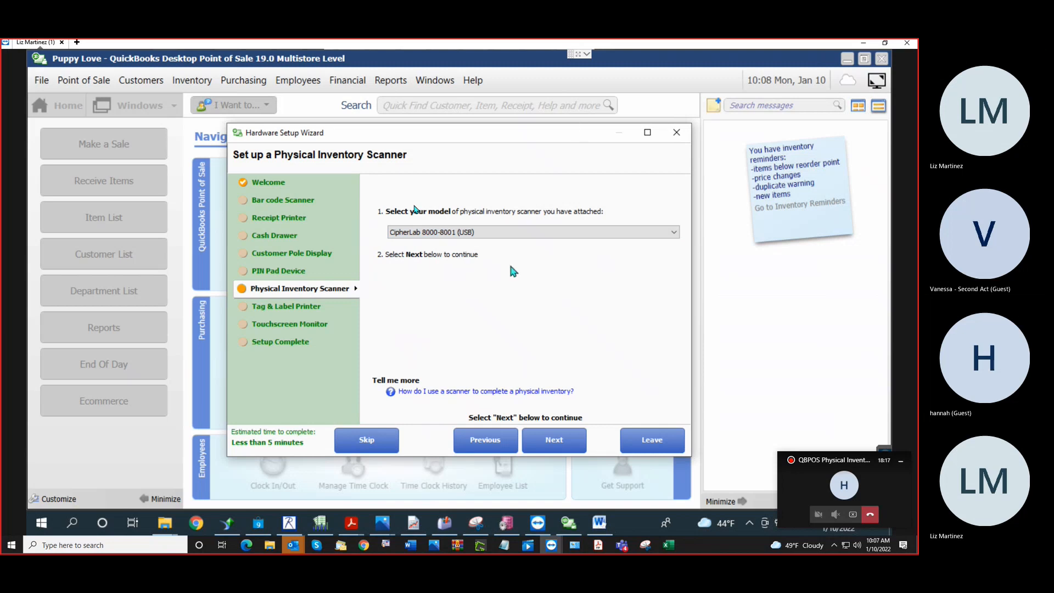
{"action": "left_click", "coordinate": [558, 443]}
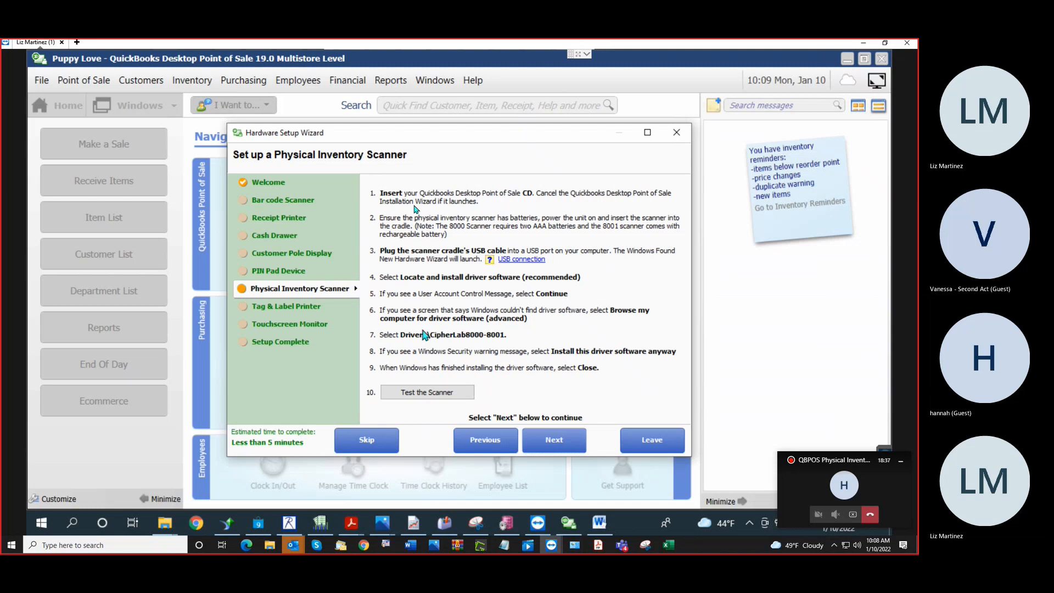
Test the physical inventory scanner's connection from the setup wizard and the Hardware Troubleshooter, and leave the test dialog.
{"action": "left_click", "coordinate": [441, 393]}
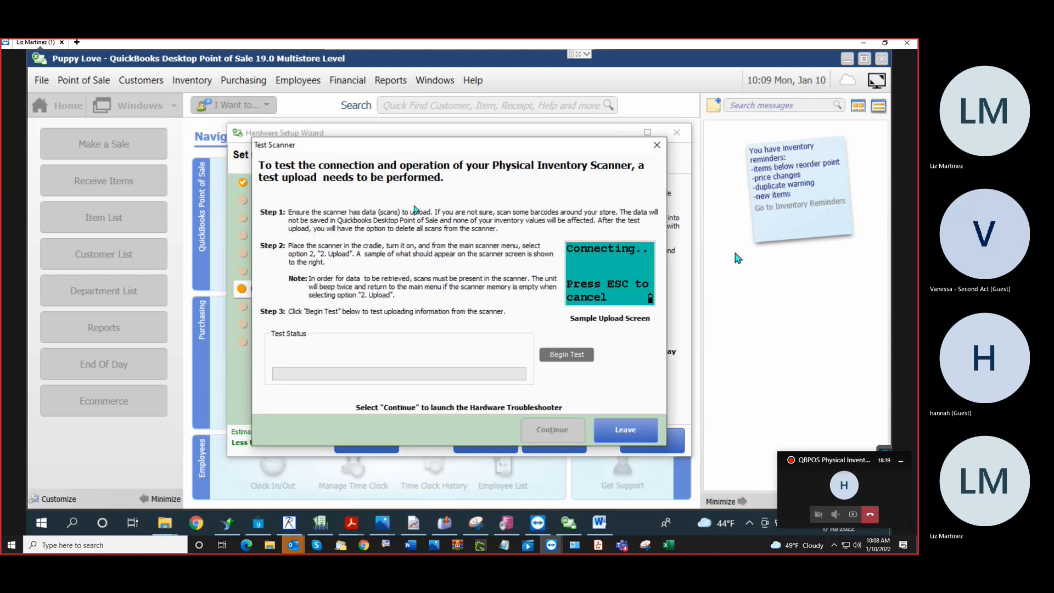
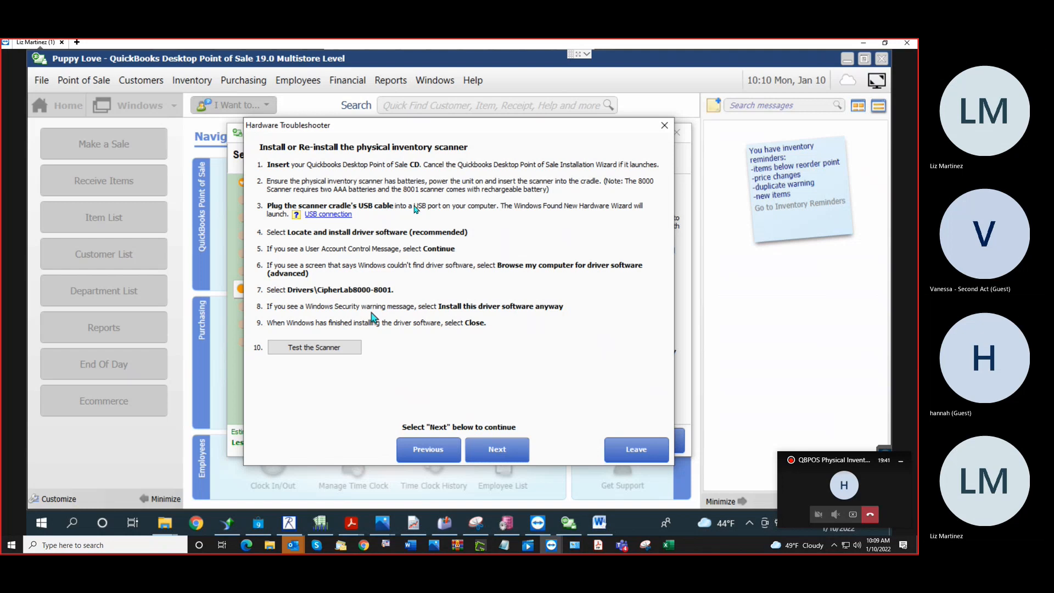
{"action": "left_click", "coordinate": [334, 350]}
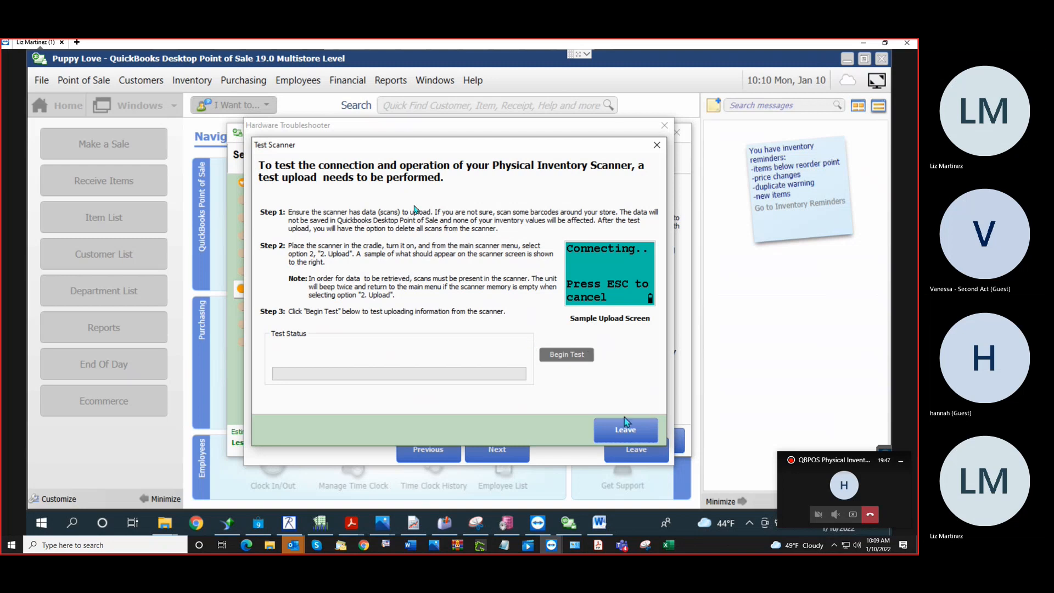
{"action": "left_click", "coordinate": [561, 355]}
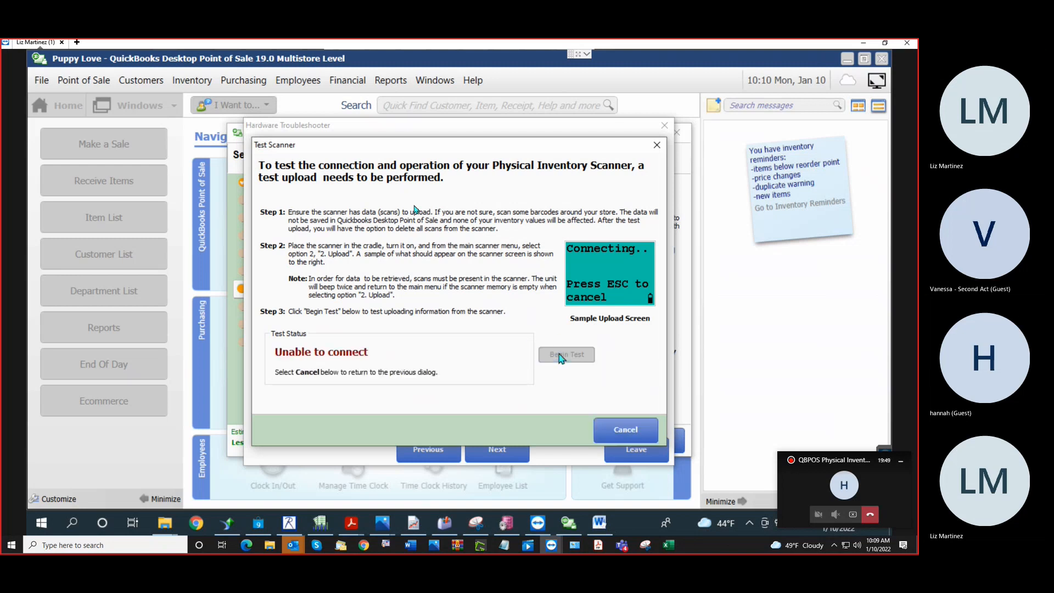
{"action": "left_click", "coordinate": [624, 436]}
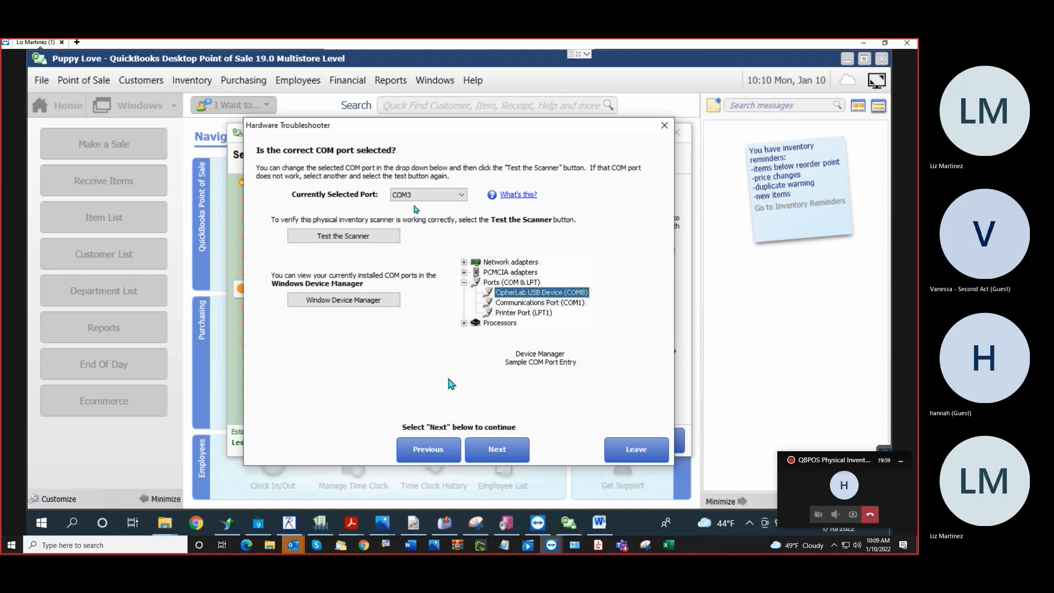
Check the available COM ports in the Hardware Troubleshooter and Windows Device Manager, and leave the troubleshooter and setup wizard.
{"action": "left_click", "coordinate": [448, 194]}
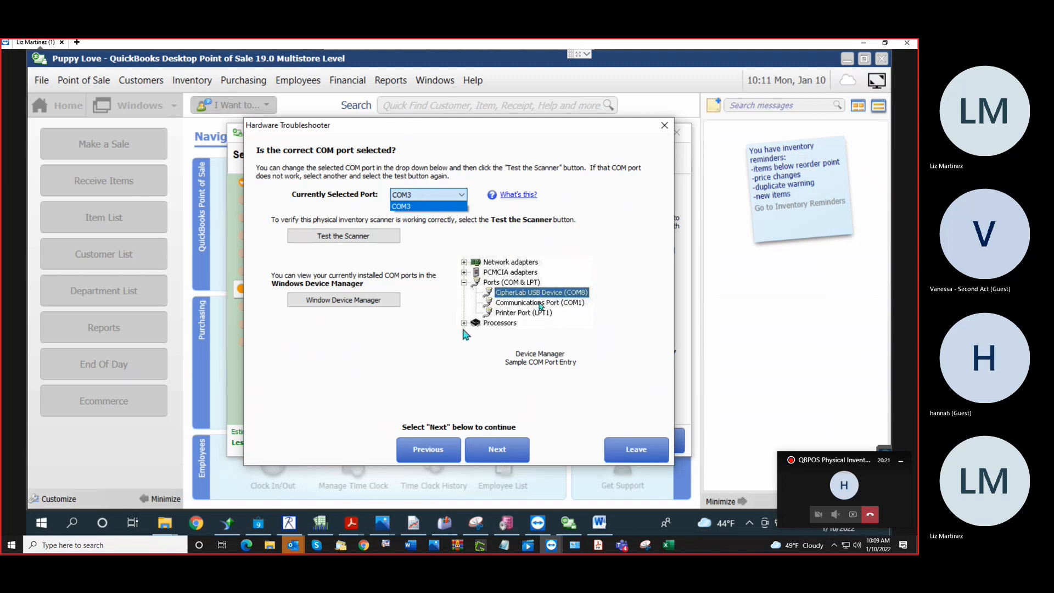
{"action": "left_click", "coordinate": [517, 361]}
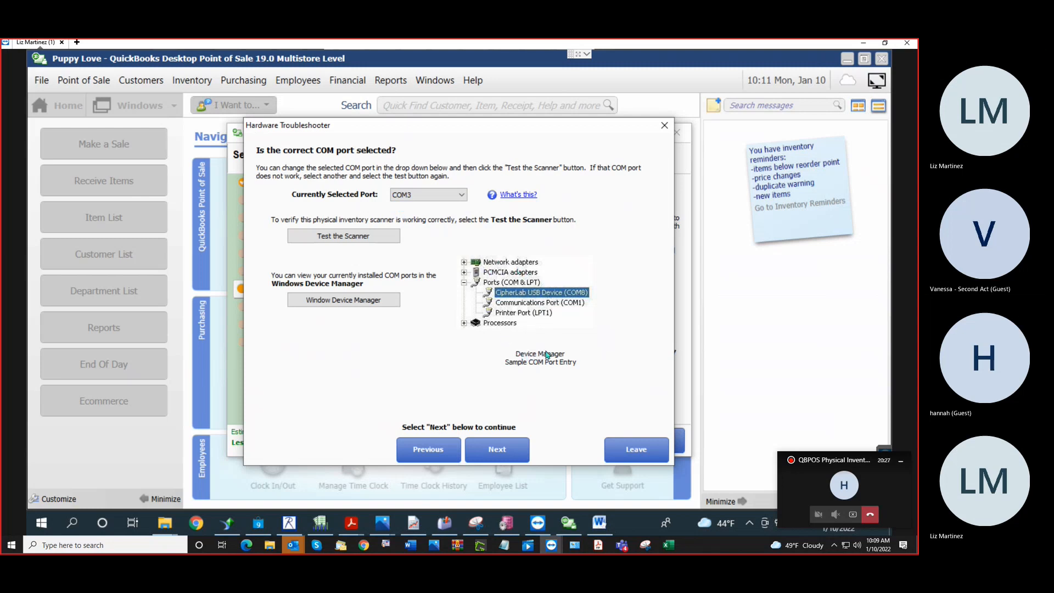
{"action": "left_click", "coordinate": [329, 300]}
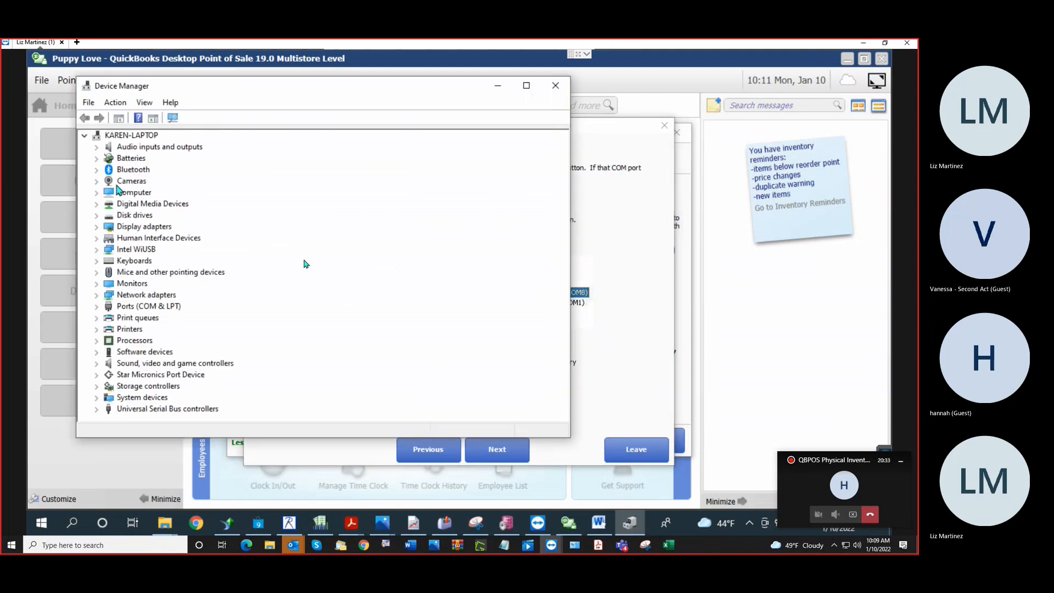
{"action": "left_click_drag", "start_coordinate": [341, 91], "coordinate": [443, 145]}
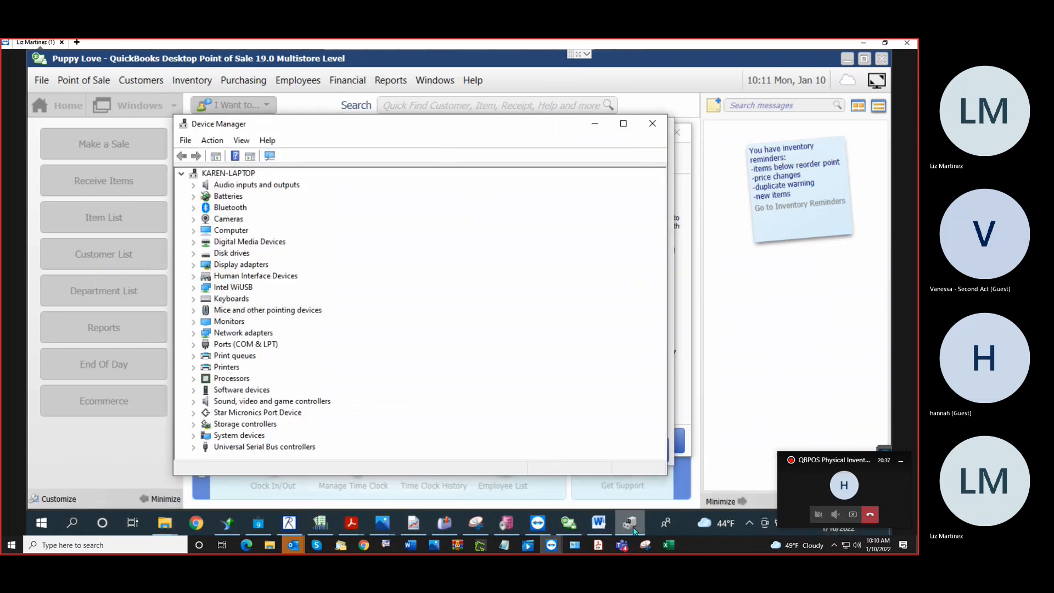
{"action": "mouse_move", "coordinate": [636, 530]}
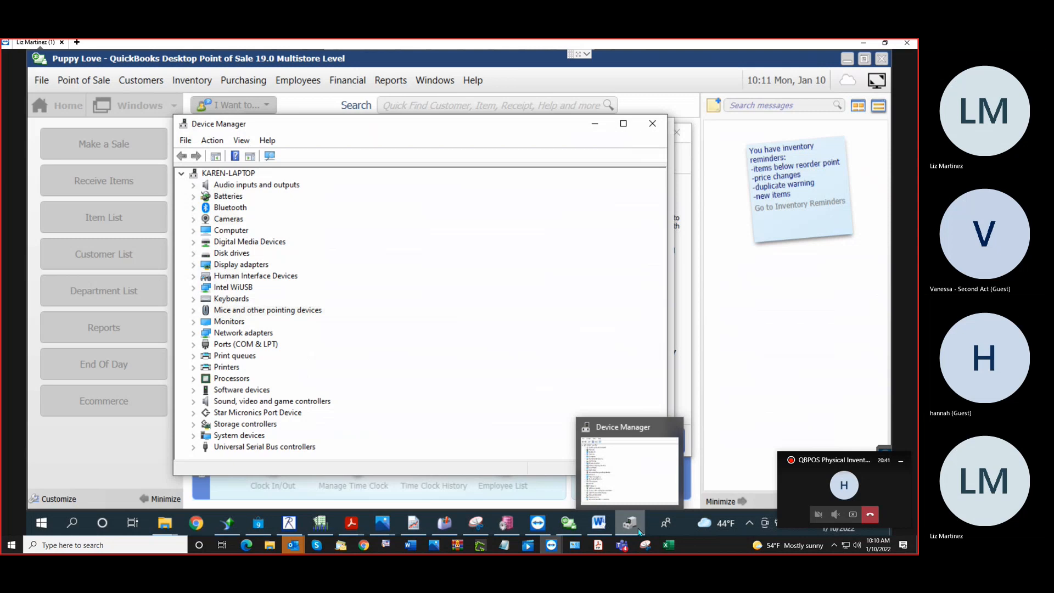
{"action": "left_click", "coordinate": [652, 124]}
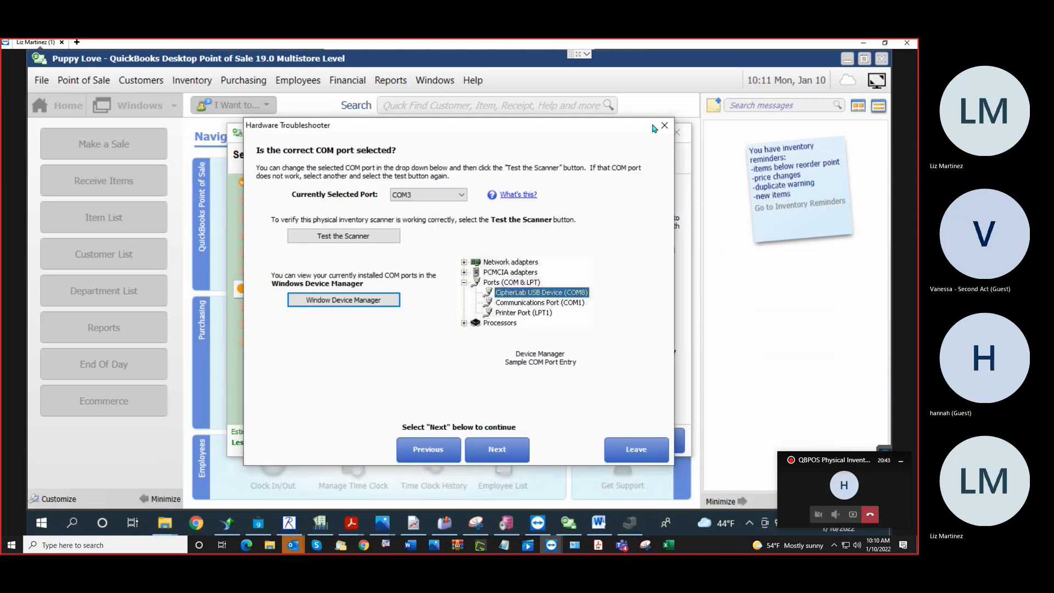
{"action": "left_click", "coordinate": [639, 448]}
{"action": "left_click", "coordinate": [662, 444]}
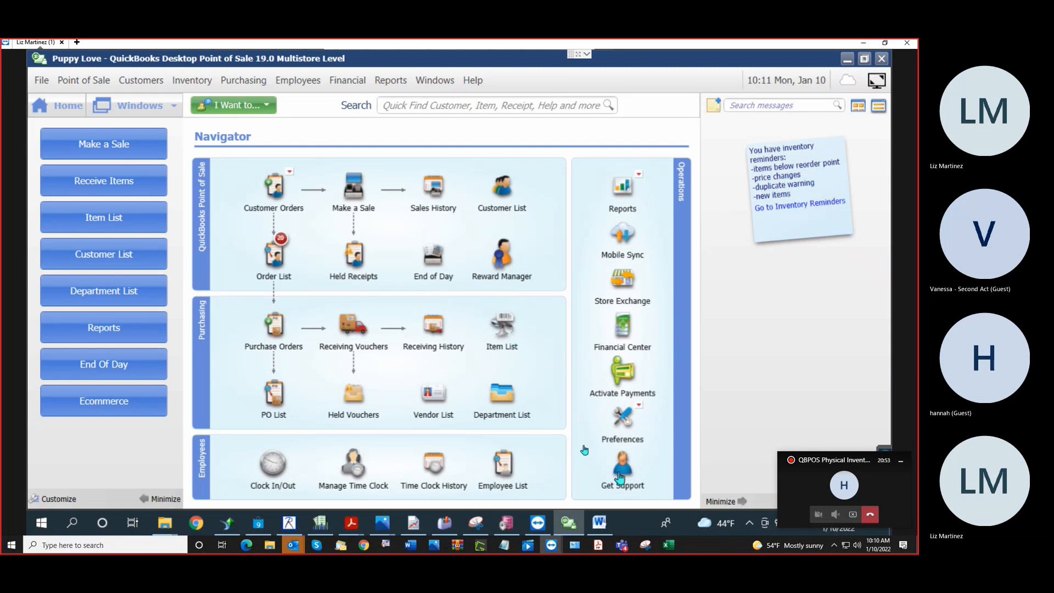
Switch to the Word outline, highlight "Zone Map" for reference, and minimize the document.
{"action": "left_click", "coordinate": [599, 524]}
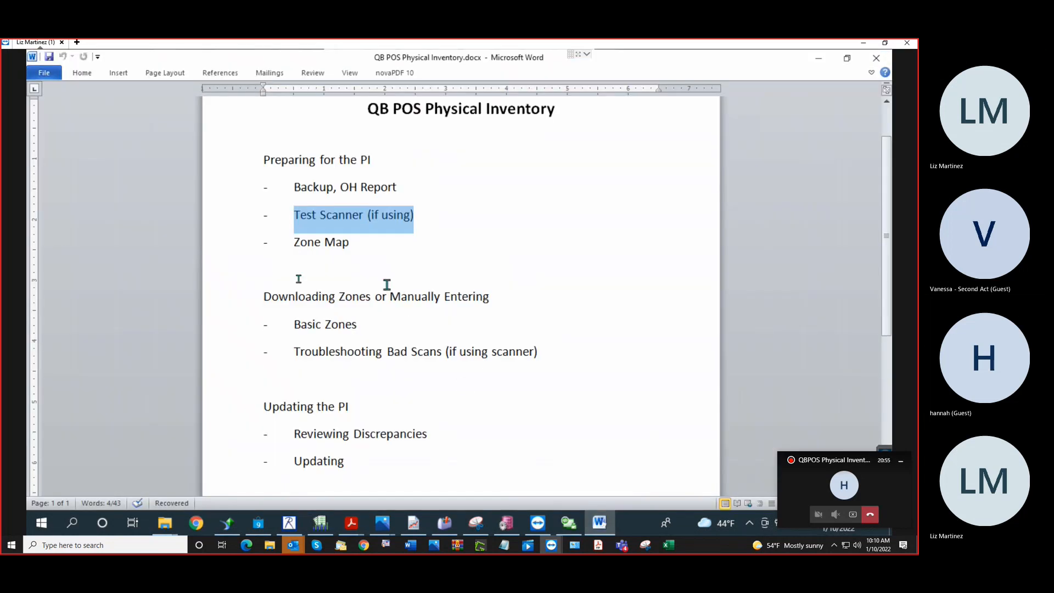
{"action": "left_click_drag", "start_coordinate": [295, 243], "coordinate": [352, 247]}
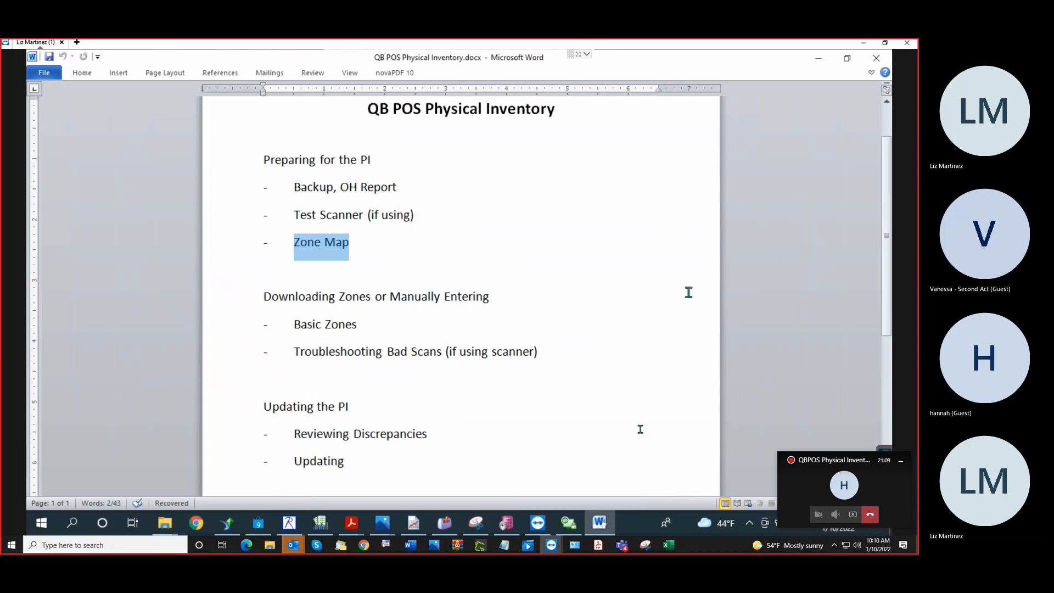
{"action": "left_click", "coordinate": [818, 58]}
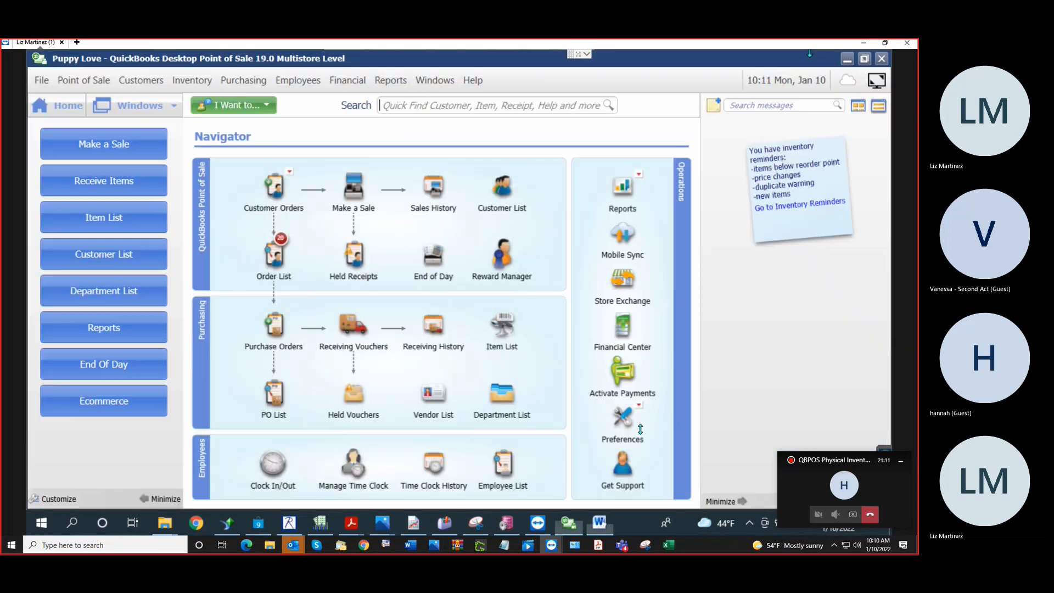
Open PT Quick Guide.pdf from the desktop, read the PT functions through to the end, and minimize the reader.
{"action": "left_click", "coordinate": [846, 59]}
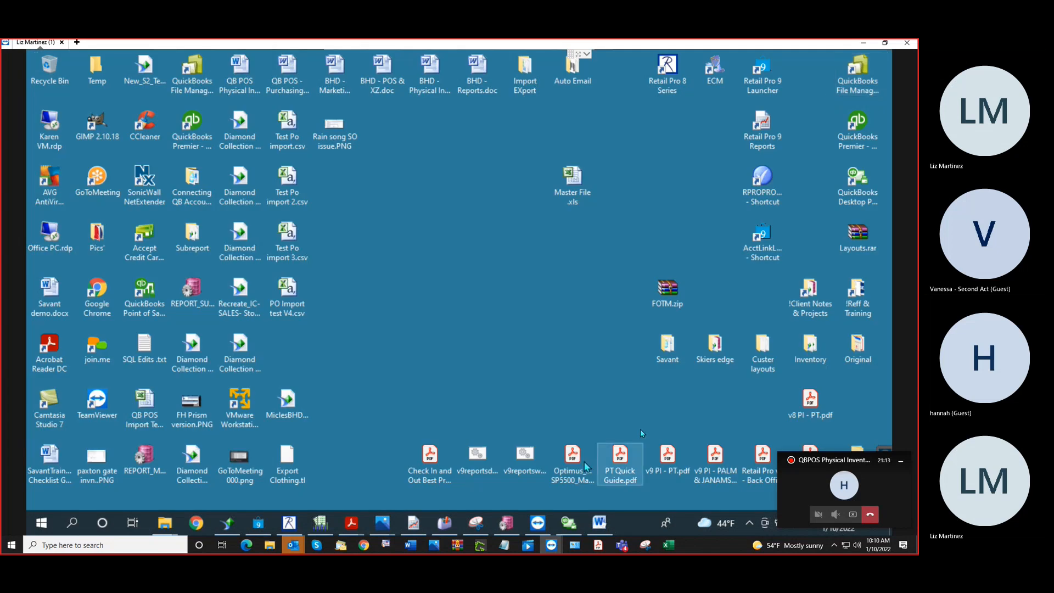
{"action": "double_click", "coordinate": [623, 474]}
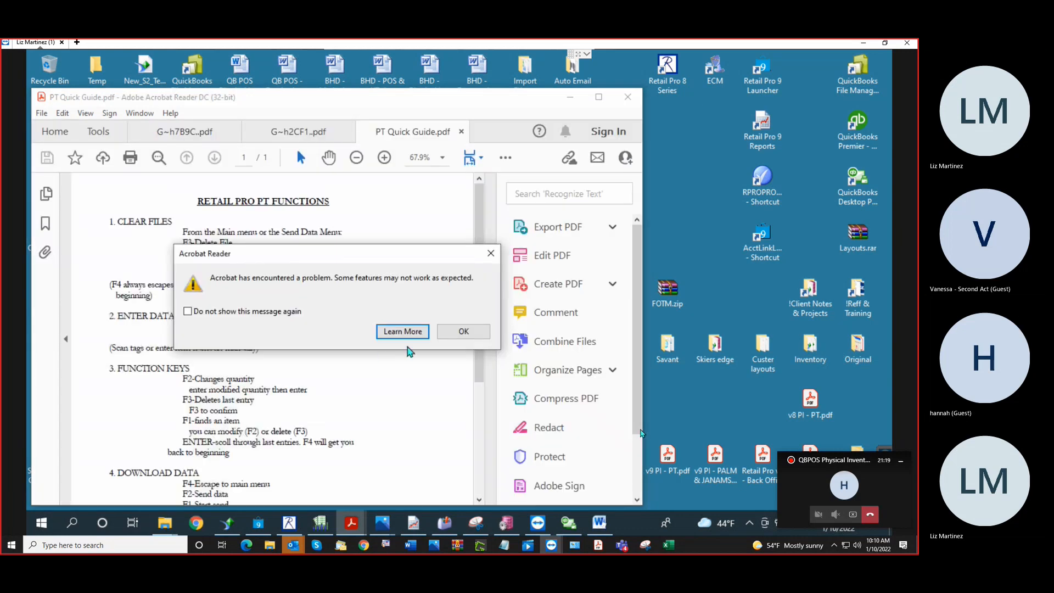
{"action": "left_click", "coordinate": [472, 332]}
{"action": "left_click", "coordinate": [599, 97]}
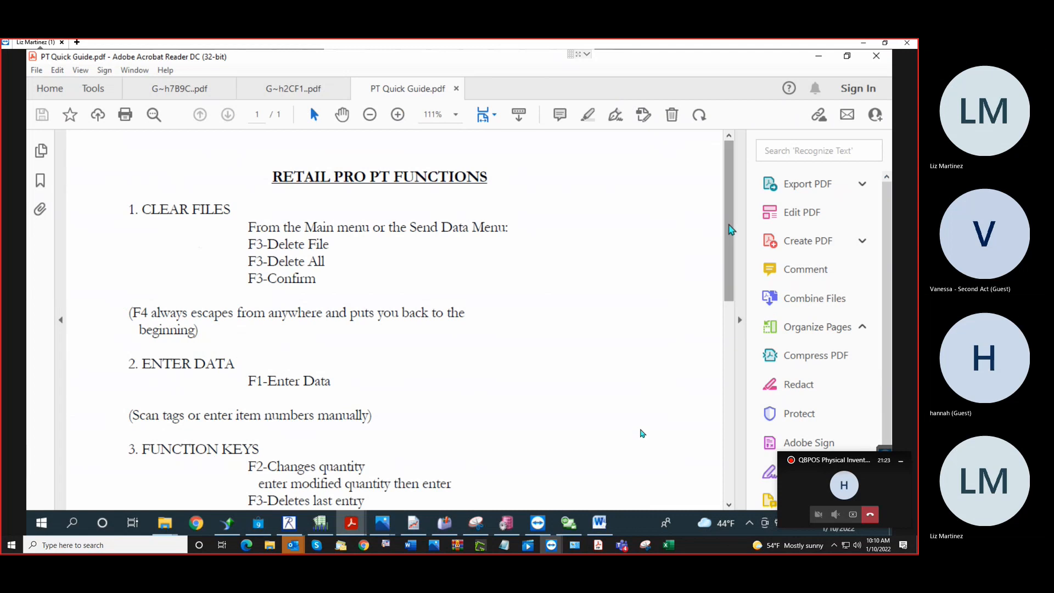
{"action": "left_click_drag", "start_coordinate": [730, 230], "coordinate": [738, 455]}
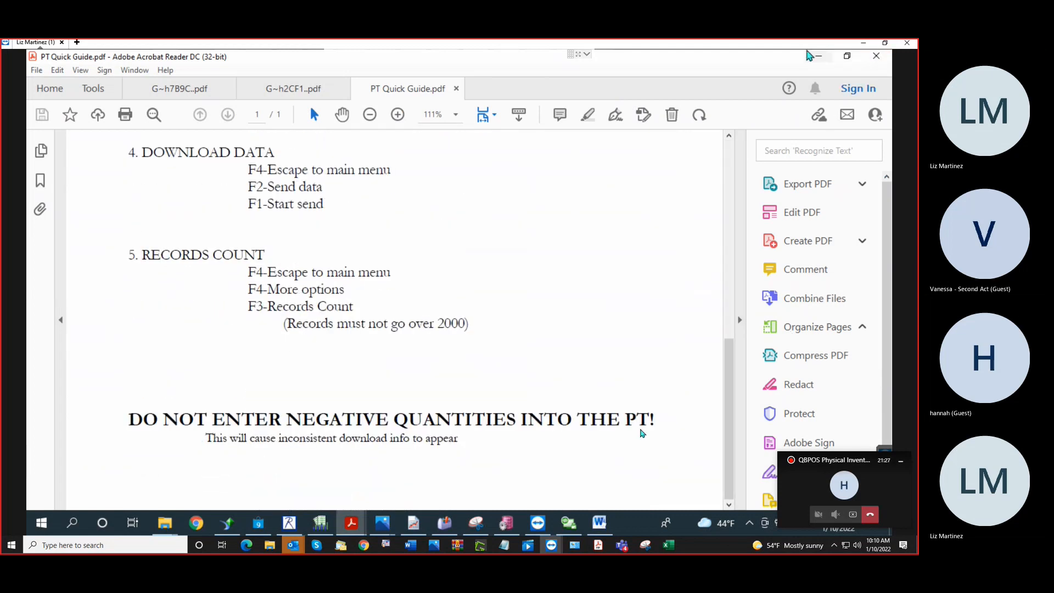
{"action": "left_click", "coordinate": [819, 55]}
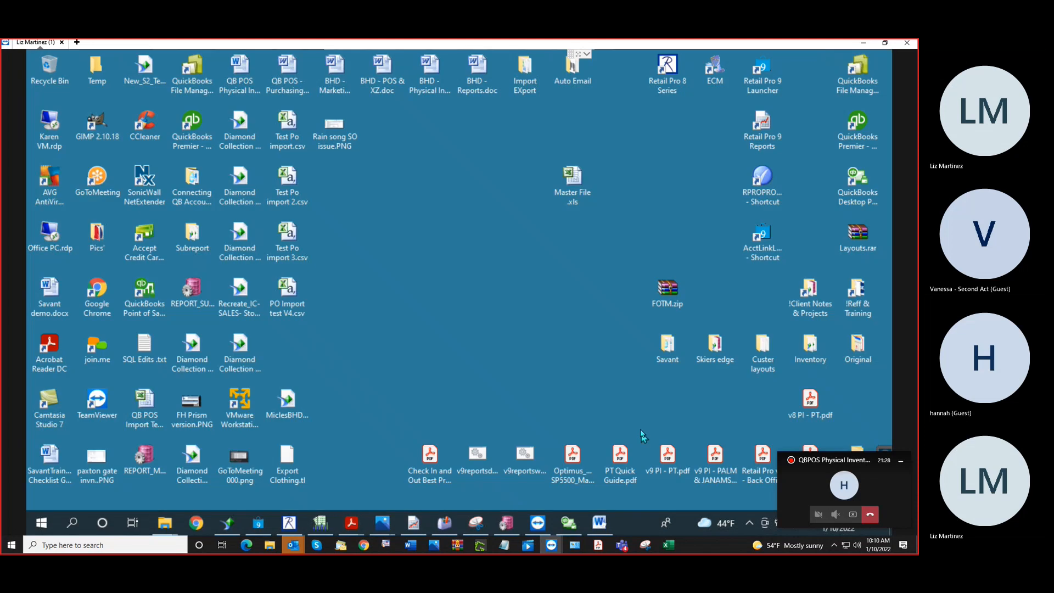
Open v9 PI - PT.pdf from the desktop and examine the zone map example and physical inventory preparation tips on page 2.
{"action": "double_click", "coordinate": [668, 459]}
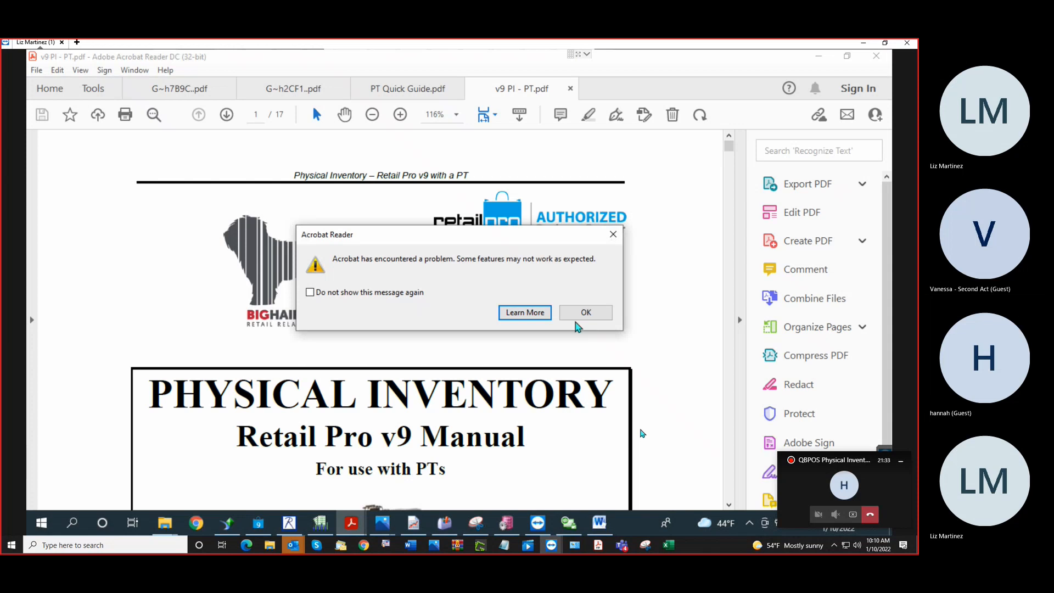
{"action": "left_click", "coordinate": [577, 316]}
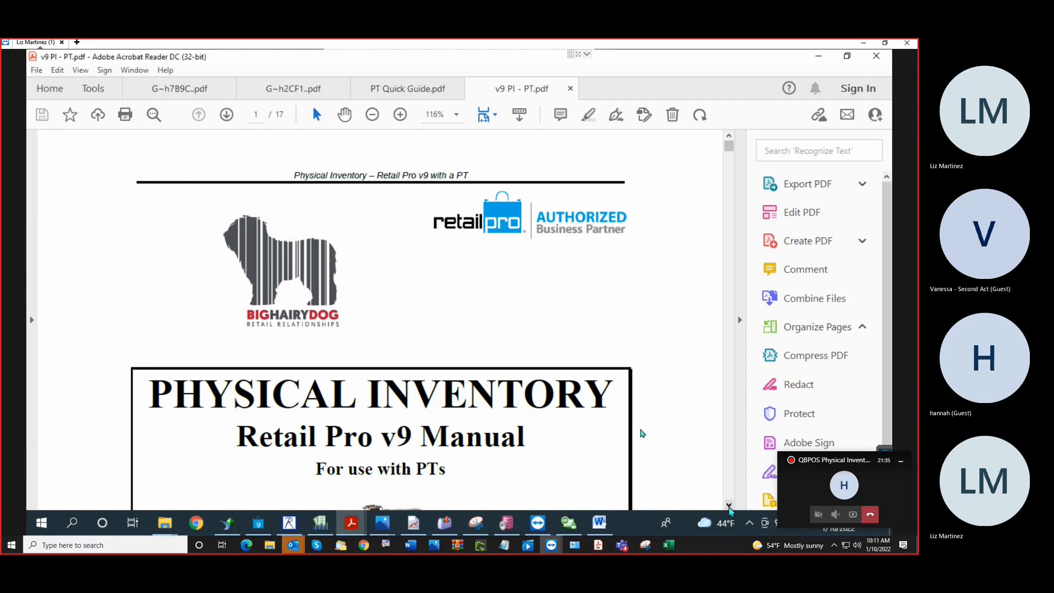
{"action": "left_click", "coordinate": [729, 506]}
{"action": "left_click", "coordinate": [730, 505]}
{"action": "scroll", "coordinate": [730, 506], "scroll_direction": "down", "scroll_amount": 20}
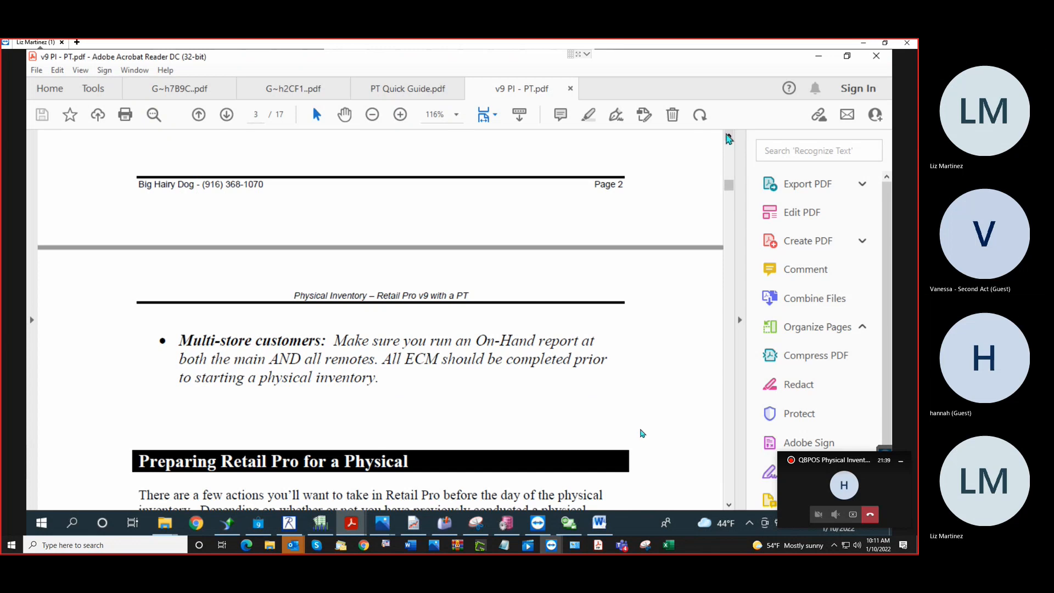
{"action": "left_click", "coordinate": [730, 137]}
{"action": "scroll", "coordinate": [642, 434], "scroll_direction": "up", "scroll_amount": 10}
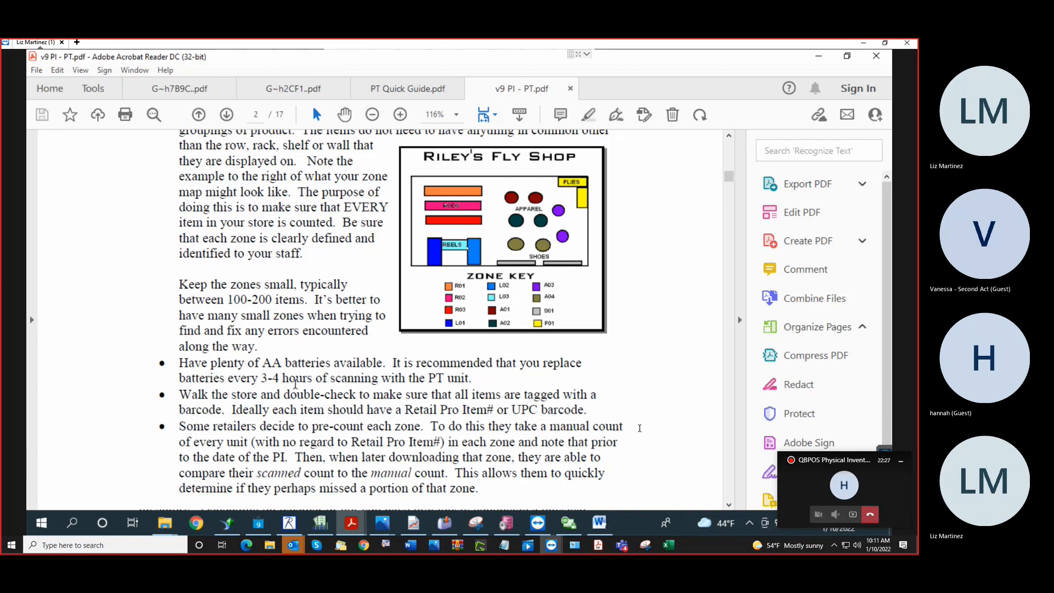
{"action": "right_click", "coordinate": [292, 366]}
{"action": "left_click", "coordinate": [218, 324]}
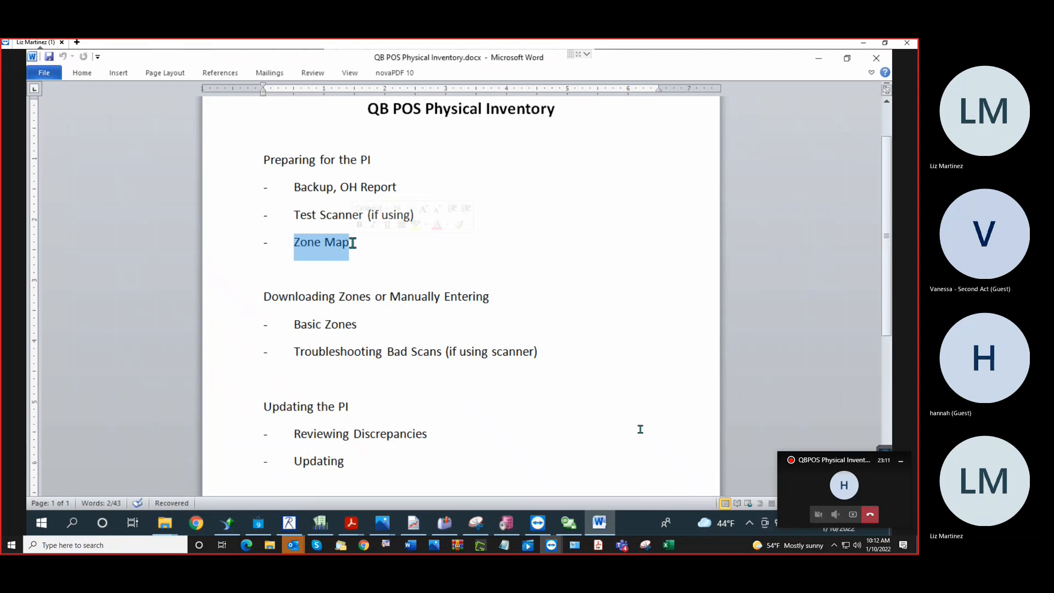
Highlight "Downloading Zones or Manually Entering" and "Basic Zones" in the Word outline, and return to QuickBooks Point of Sale.
{"action": "left_click", "coordinate": [353, 243]}
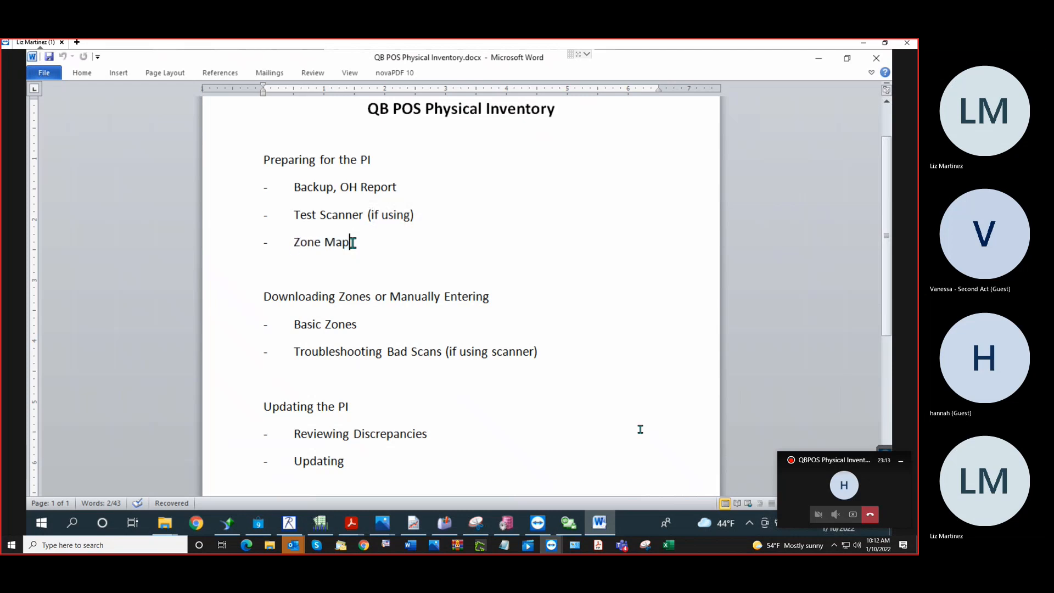
{"action": "left_click_drag", "start_coordinate": [268, 297], "coordinate": [434, 338]}
{"action": "left_click", "coordinate": [434, 337]}
{"action": "left_click", "coordinate": [570, 524]}
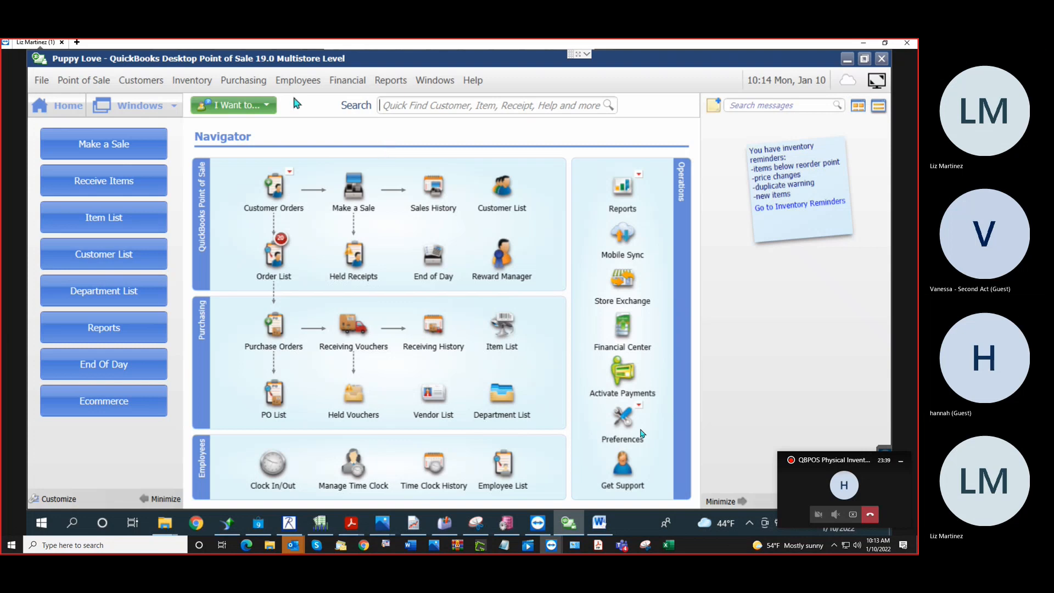
Start a physical inventory and select the Counted cell of the first item, 21905.
{"action": "left_click", "coordinate": [191, 84]}
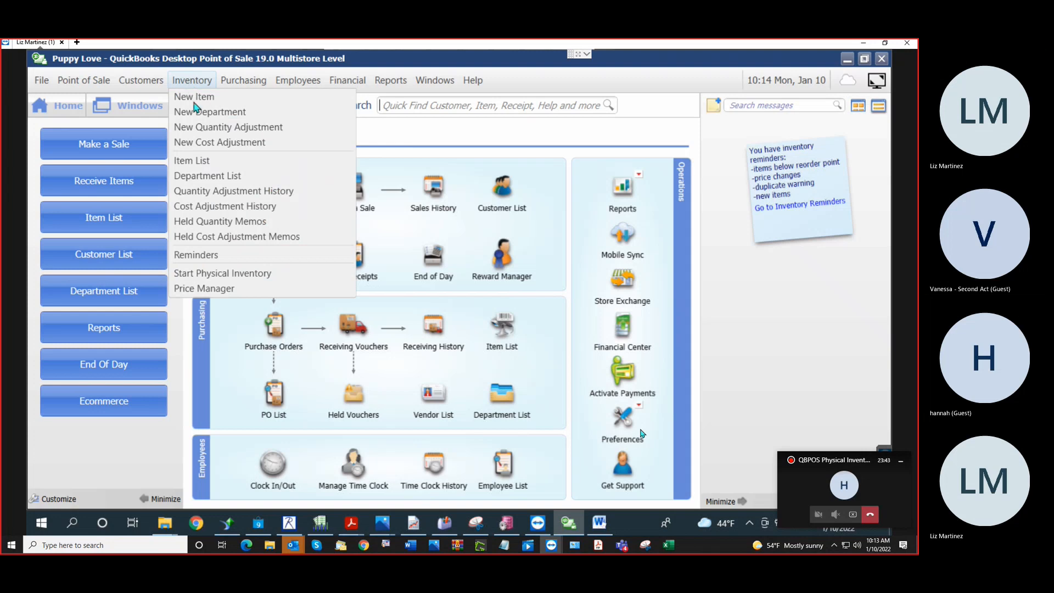
{"action": "left_click", "coordinate": [223, 274]}
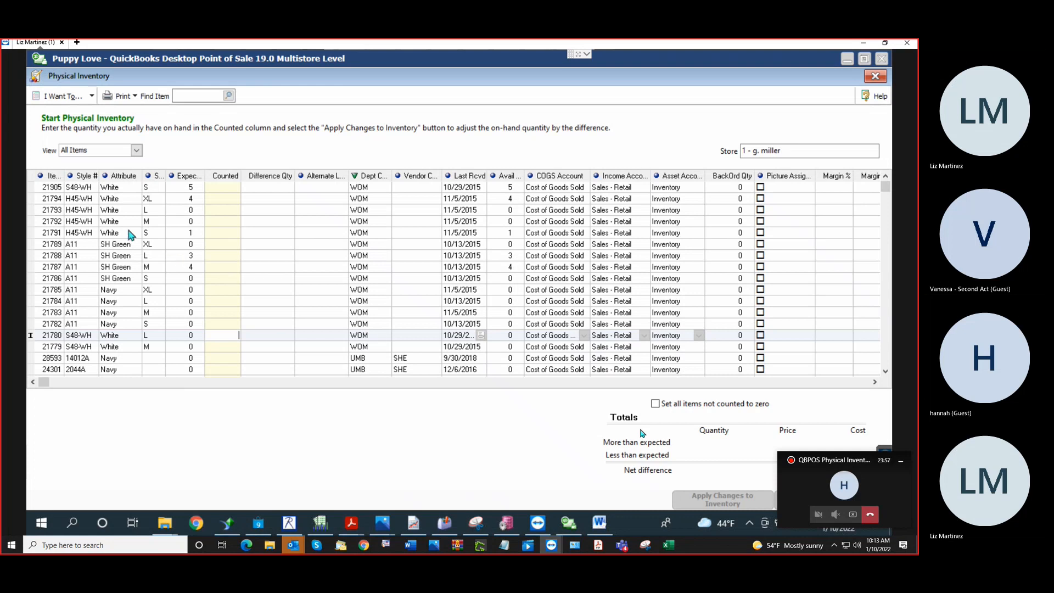
{"action": "left_click", "coordinate": [236, 195]}
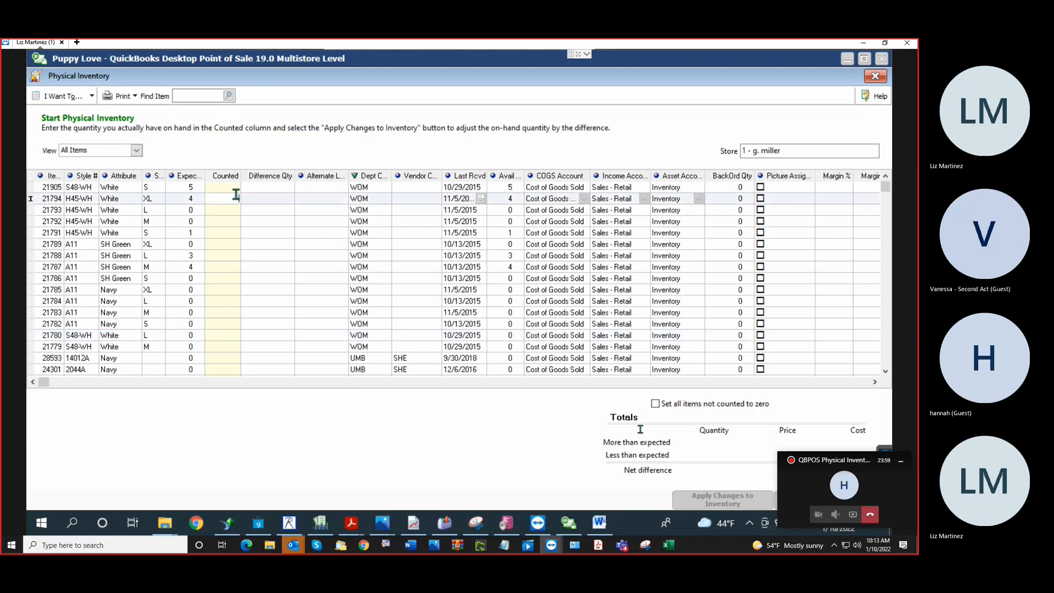
{"action": "left_click", "coordinate": [237, 187]}
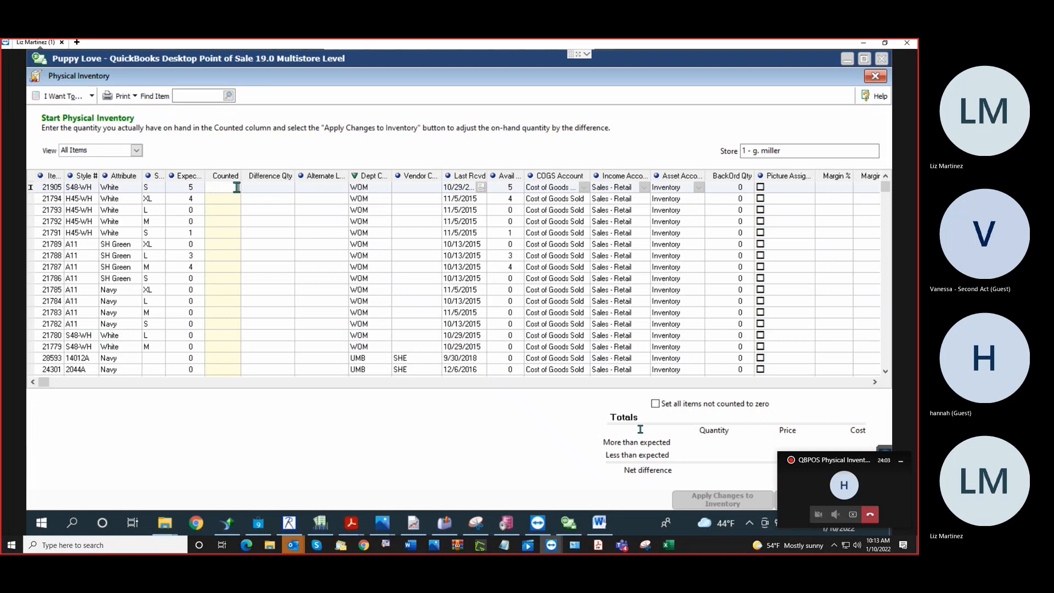
Look at the entry window for adding physical inventory counts by hand and cancel it.
{"action": "left_click", "coordinate": [66, 97]}
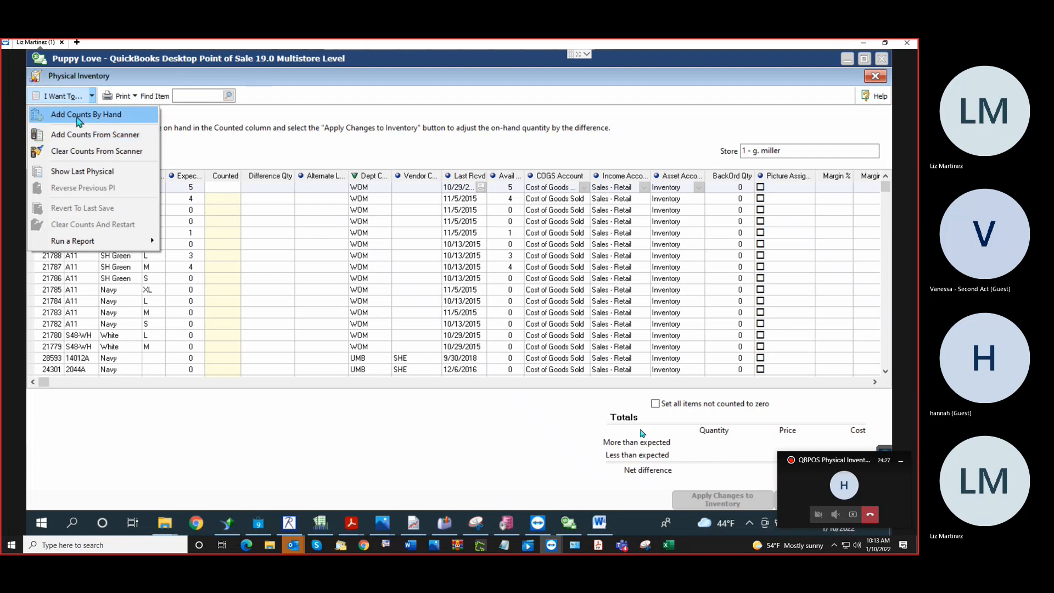
{"action": "left_click", "coordinate": [77, 118]}
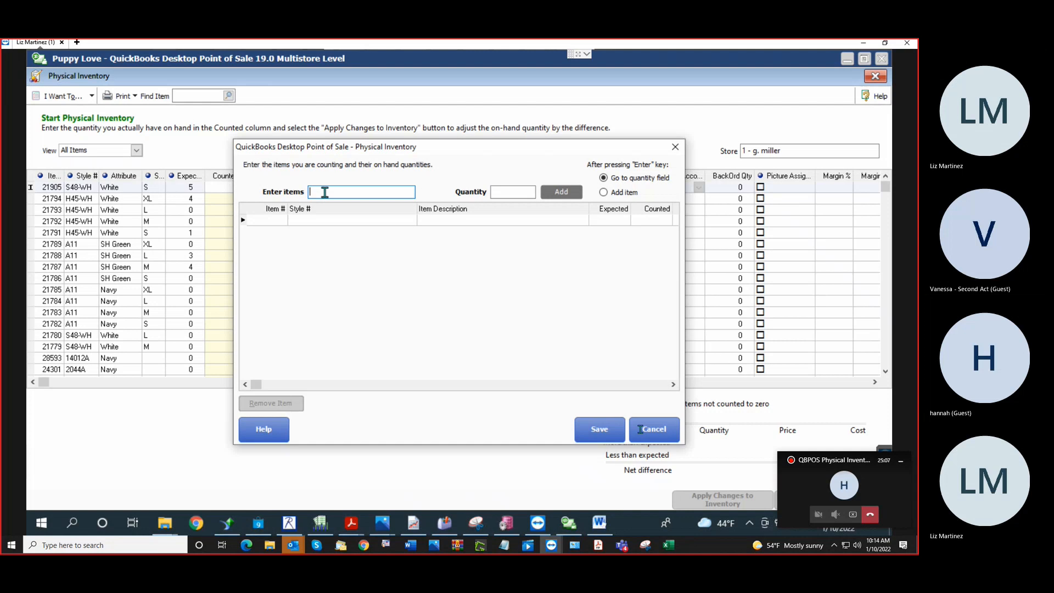
{"action": "left_click", "coordinate": [662, 432]}
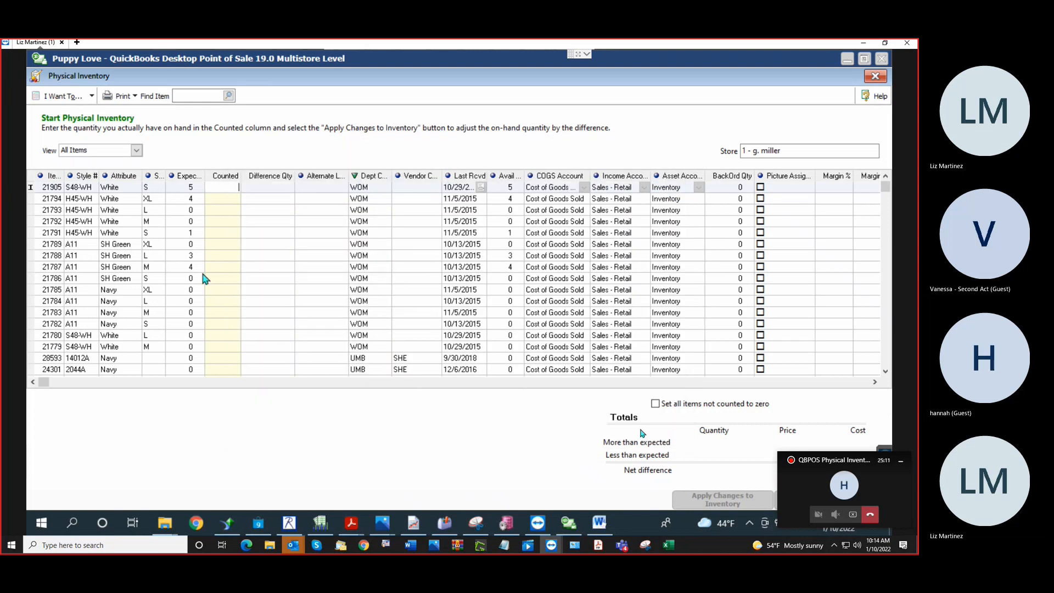
Widen the Expected column and remove the extra Margin % and Markup % columns, Mobile, Ecommerce and Online Store from the chosen columns.
{"action": "left_click_drag", "start_coordinate": [205, 177], "coordinate": [242, 181]}
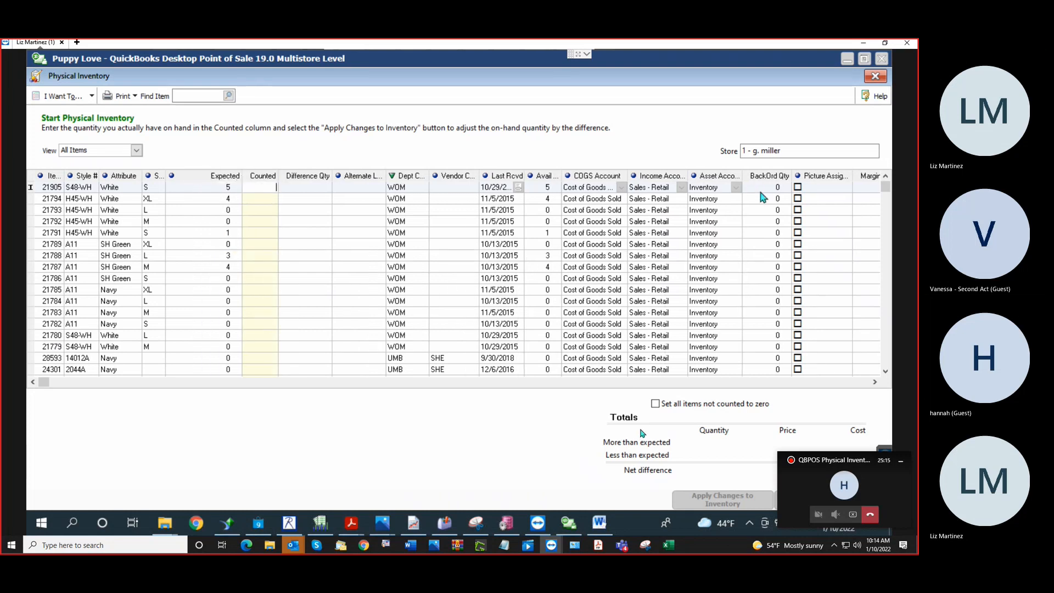
{"action": "right_click", "coordinate": [403, 176]}
{"action": "left_click", "coordinate": [430, 201]}
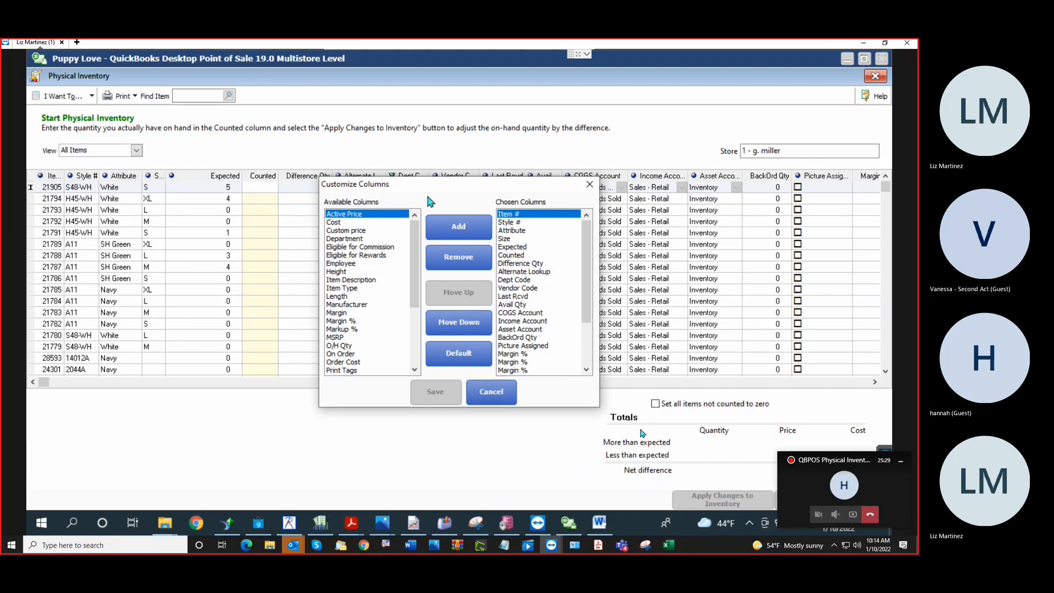
{"action": "double_click", "coordinate": [535, 369]}
{"action": "double_click", "coordinate": [534, 365]}
{"action": "double_click", "coordinate": [534, 365]}
{"action": "double_click", "coordinate": [533, 365]}
{"action": "left_click", "coordinate": [534, 365]}
{"action": "double_click", "coordinate": [534, 369]}
{"action": "double_click", "coordinate": [535, 369]}
{"action": "double_click", "coordinate": [534, 369]}
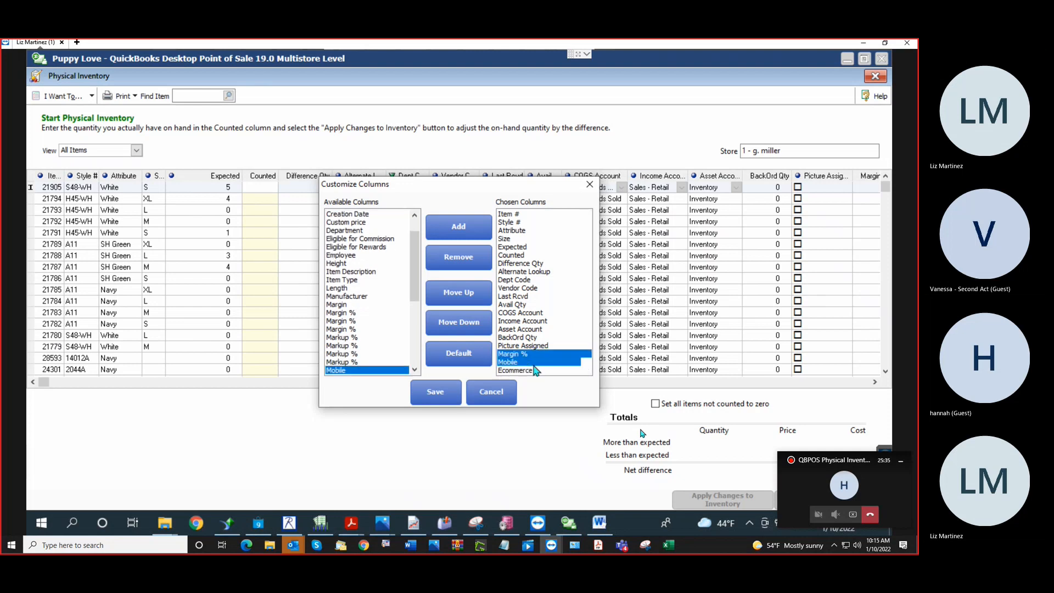
{"action": "left_click", "coordinate": [534, 364]}
{"action": "double_click", "coordinate": [534, 364]}
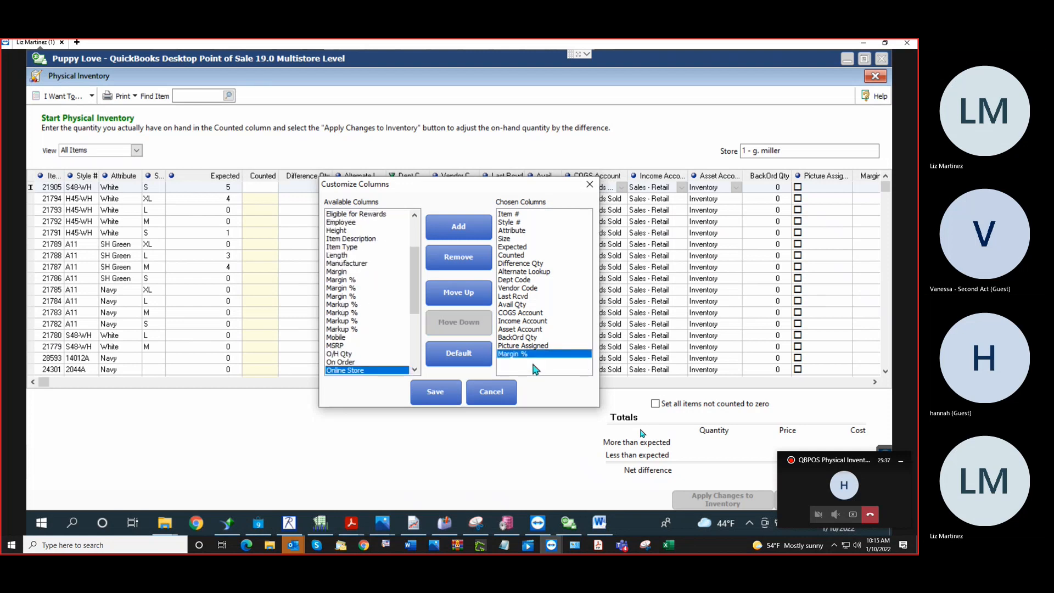
Remove Margin %, Picture Assigned, BackOrd Qty, Asset Account, Income Account, COGS Account and Avail Qty from the chosen columns.
{"action": "double_click", "coordinate": [531, 355]}
{"action": "double_click", "coordinate": [531, 348]}
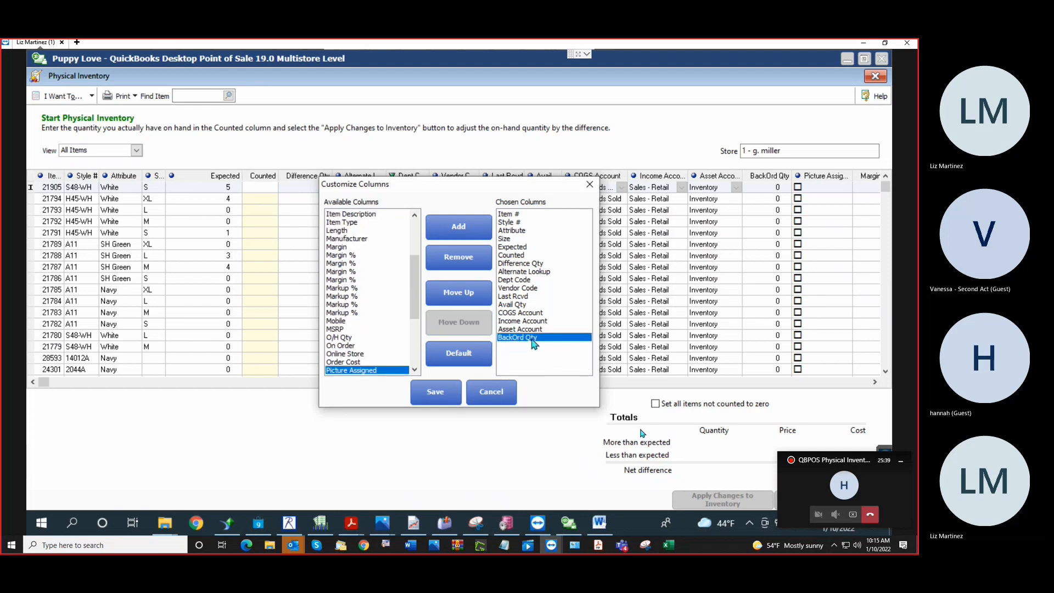
{"action": "double_click", "coordinate": [532, 339]}
{"action": "double_click", "coordinate": [530, 330]}
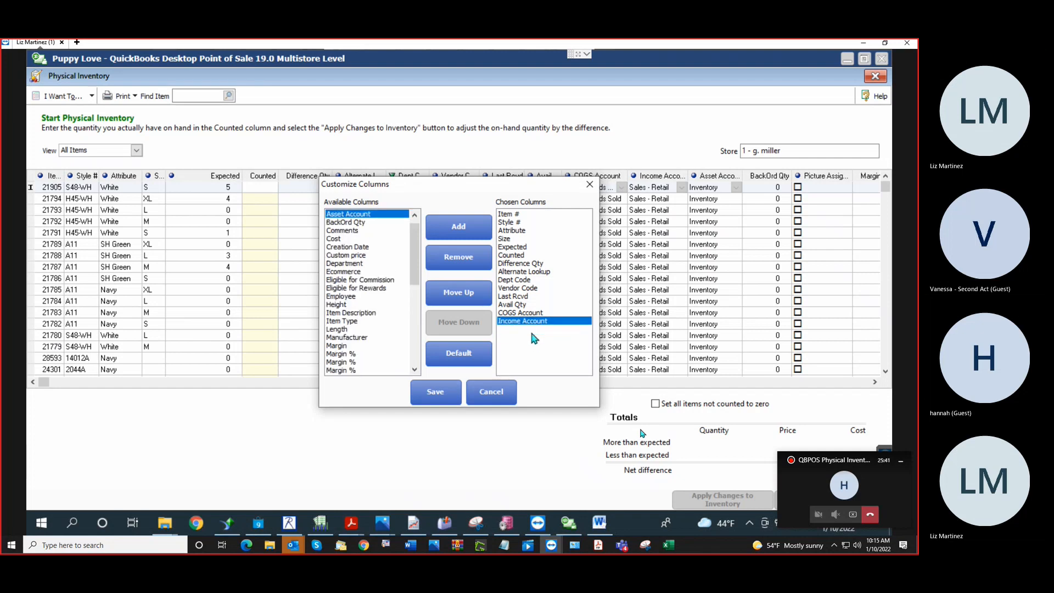
{"action": "double_click", "coordinate": [526, 321]}
{"action": "double_click", "coordinate": [525, 312]}
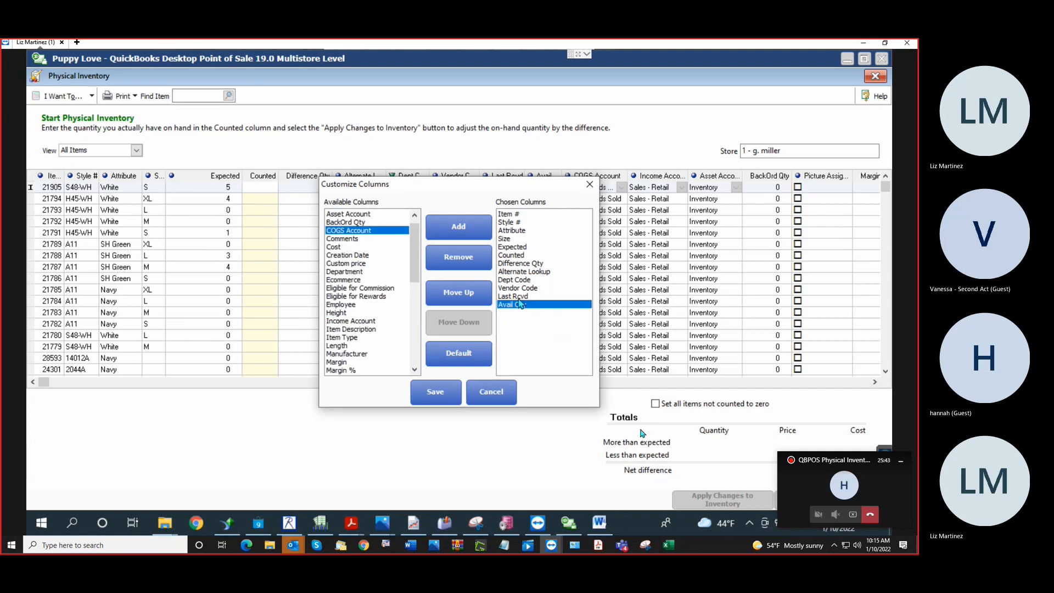
{"action": "double_click", "coordinate": [519, 305]}
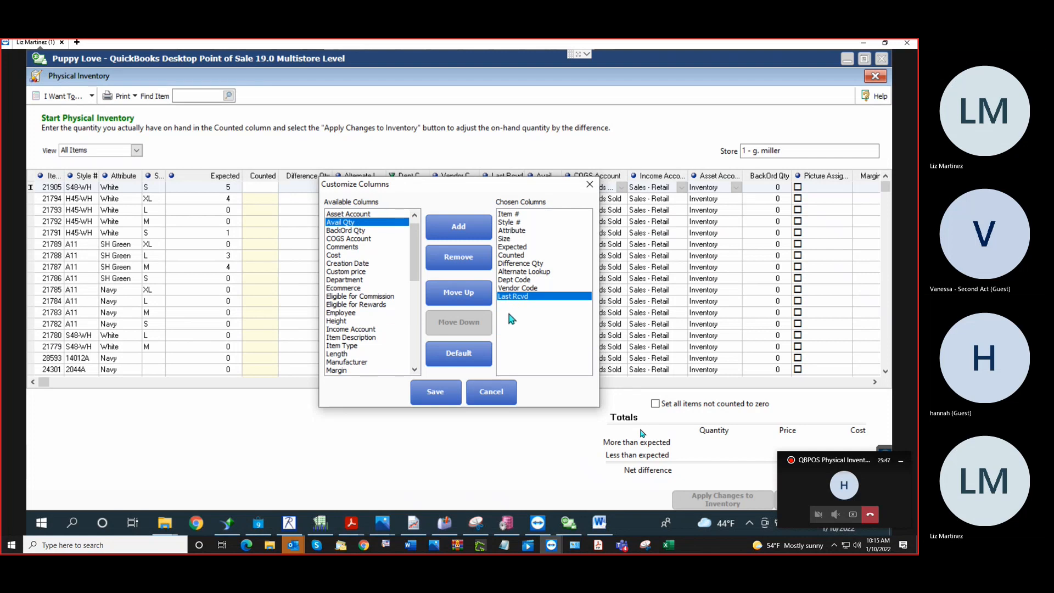
Move Dept Code above Alternate Lookup in the chosen columns, restore the original order, and save the column customization.
{"action": "left_click", "coordinate": [521, 248]}
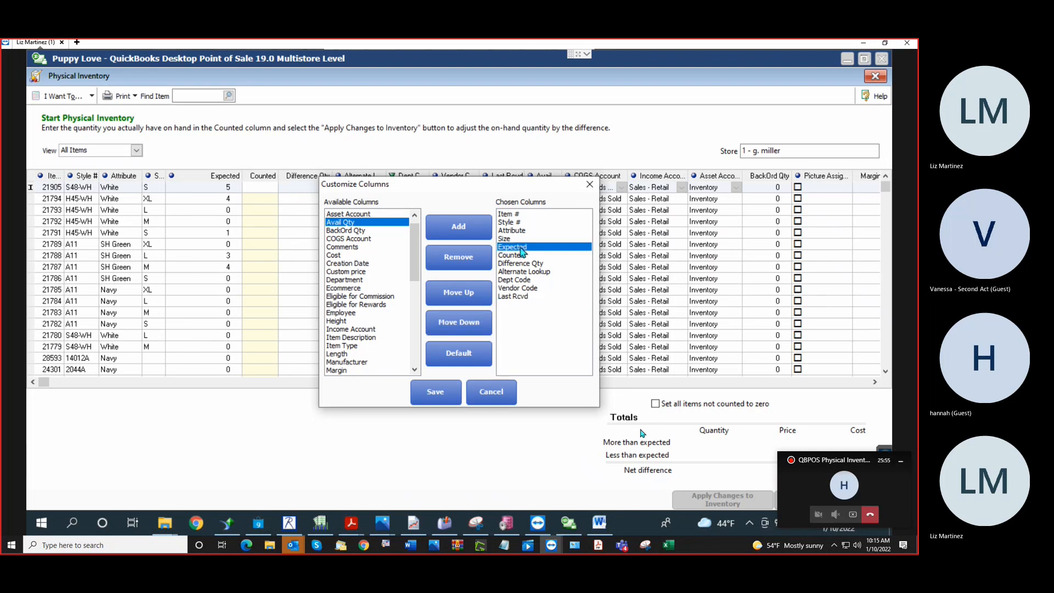
{"action": "left_click", "coordinate": [534, 256]}
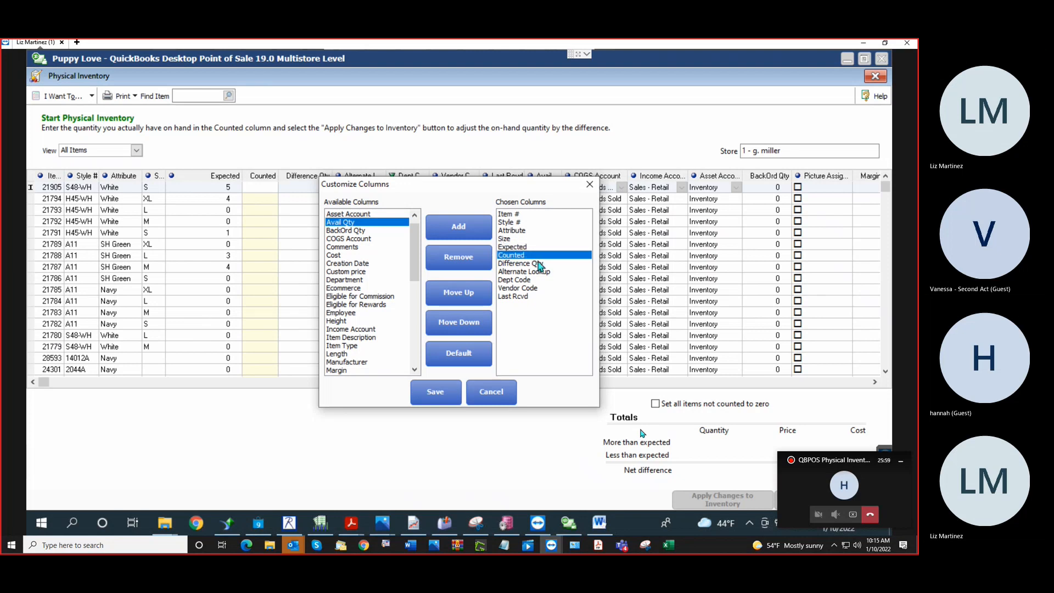
{"action": "left_click", "coordinate": [539, 265]}
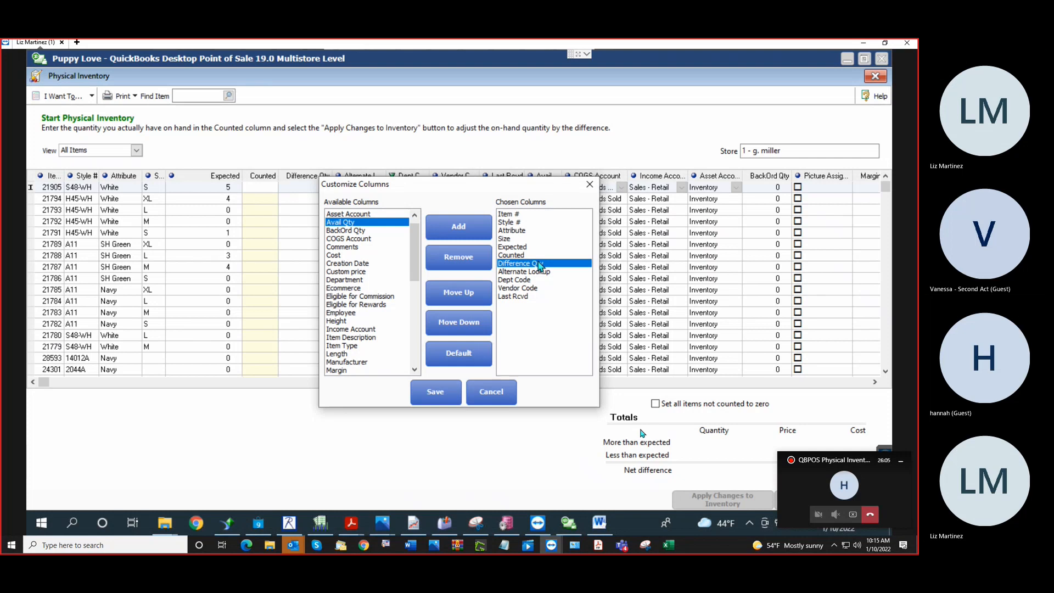
{"action": "left_click_drag", "start_coordinate": [541, 281], "coordinate": [542, 273]}
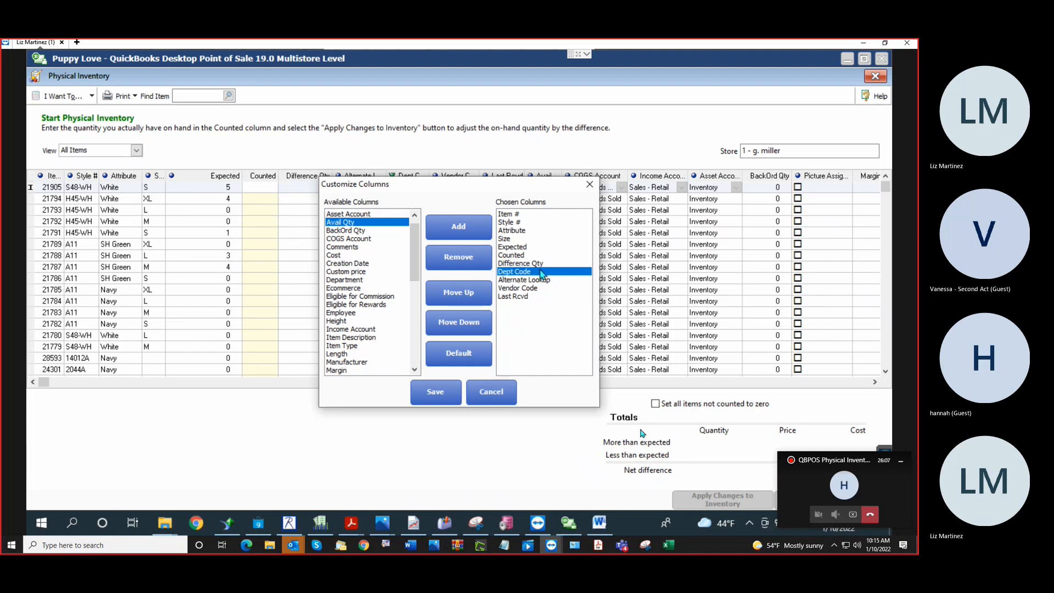
{"action": "left_click", "coordinate": [542, 280]}
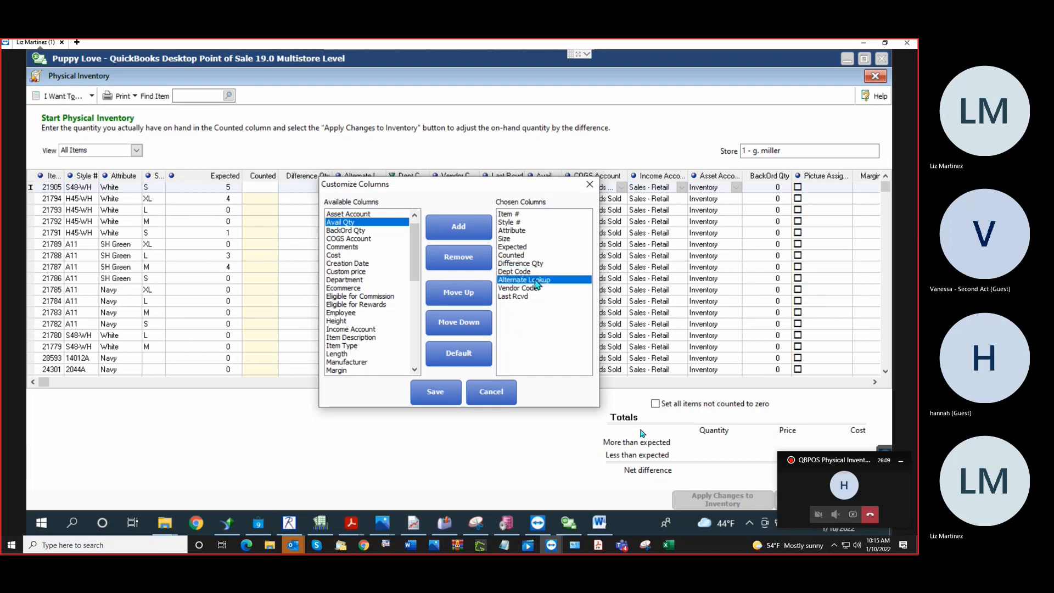
{"action": "left_click_drag", "start_coordinate": [532, 273], "coordinate": [531, 274]}
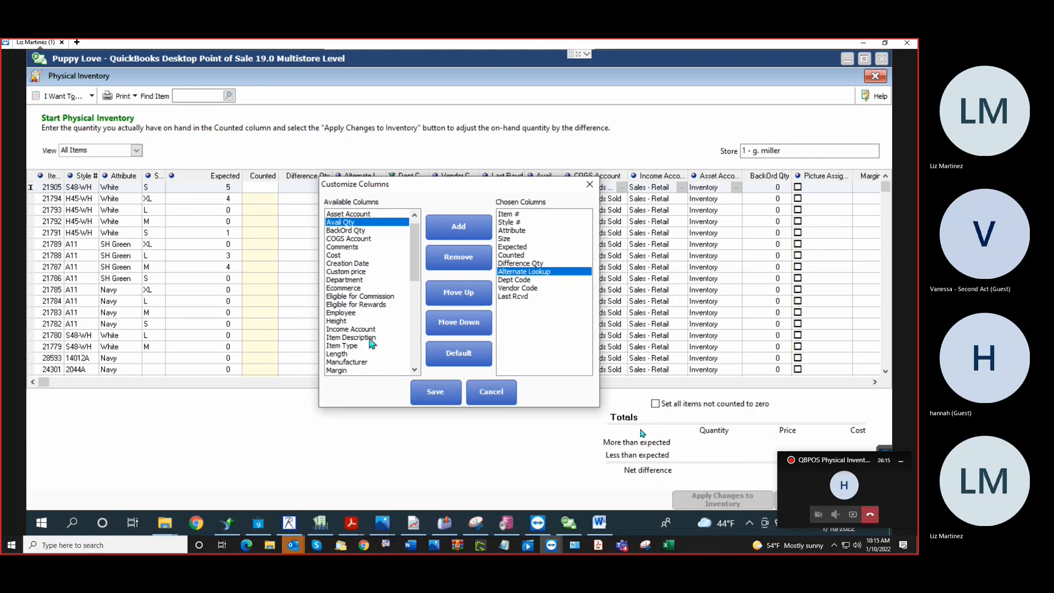
{"action": "left_click", "coordinate": [446, 393]}
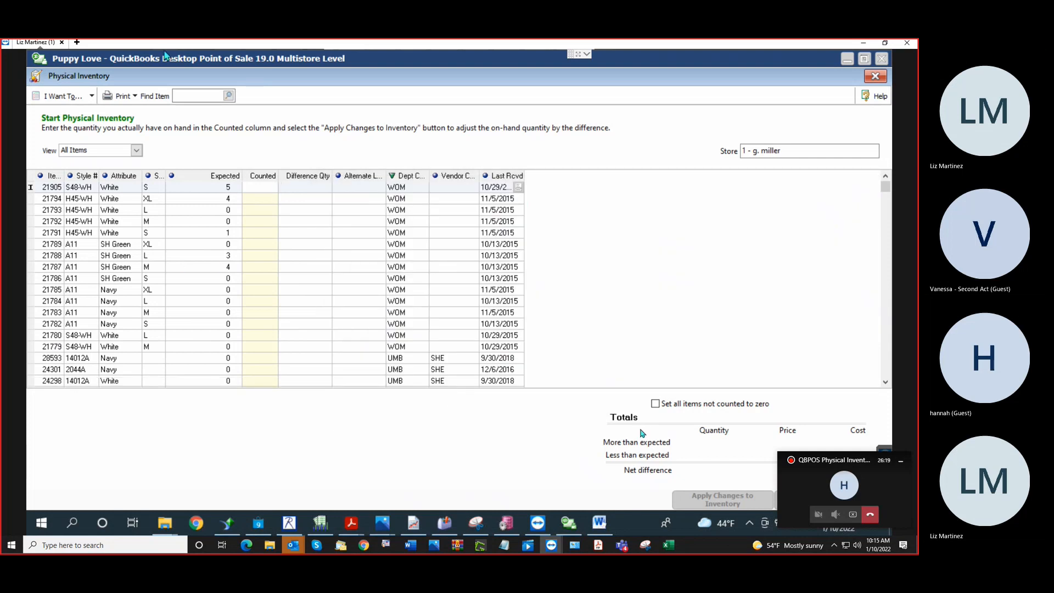
Look at the print options for physical inventory worksheets, tags and reports, and close them without printing.
{"action": "left_click", "coordinate": [123, 97]}
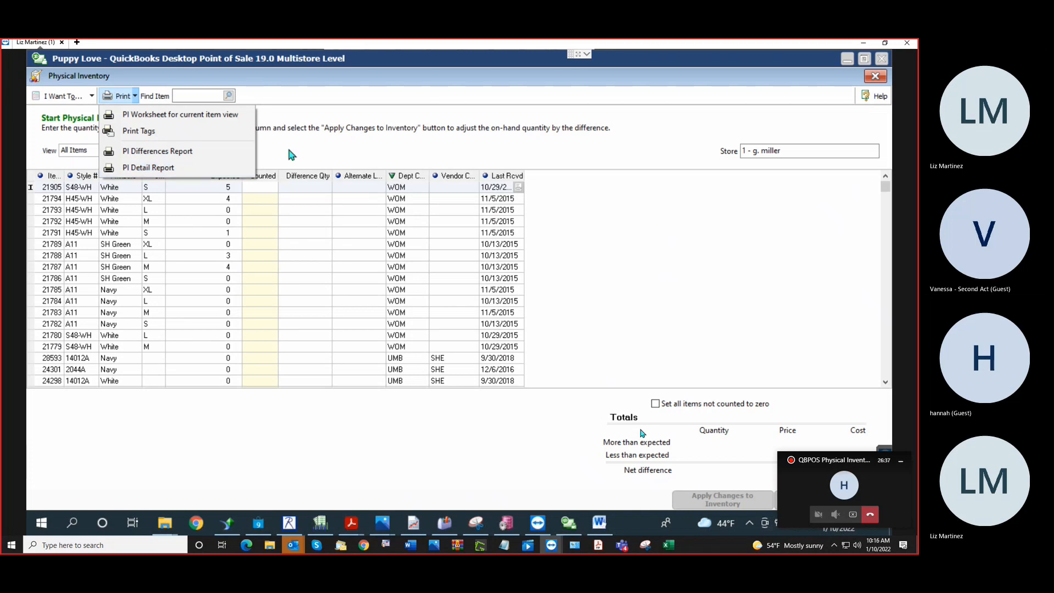
{"action": "left_click", "coordinate": [361, 138]}
{"action": "left_click", "coordinate": [294, 269]}
Sort the physical inventory list by size and widen the Size column.
{"action": "left_click", "coordinate": [257, 187]}
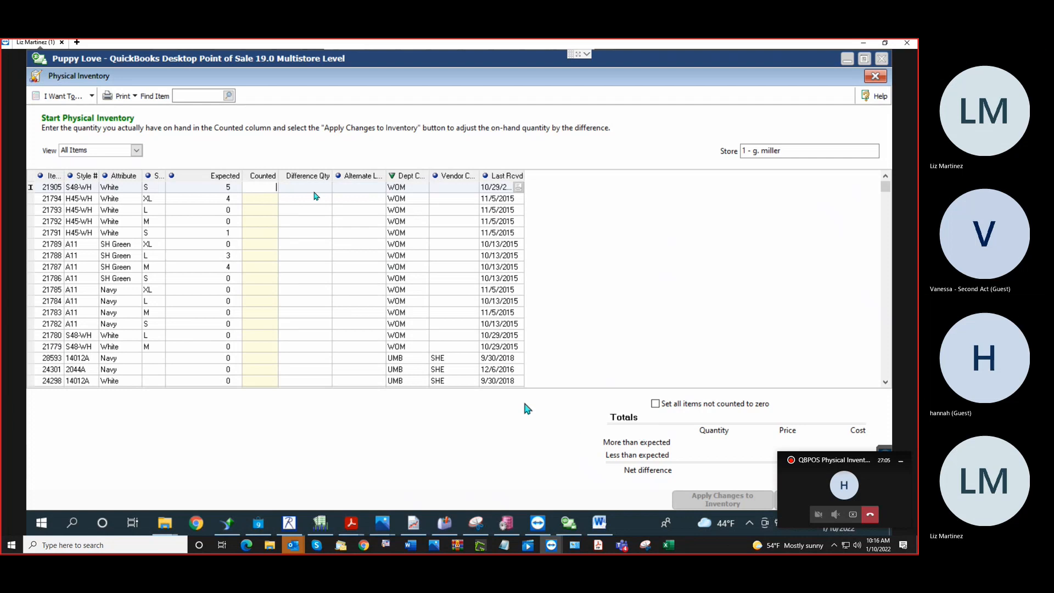
{"action": "left_click", "coordinate": [162, 177]}
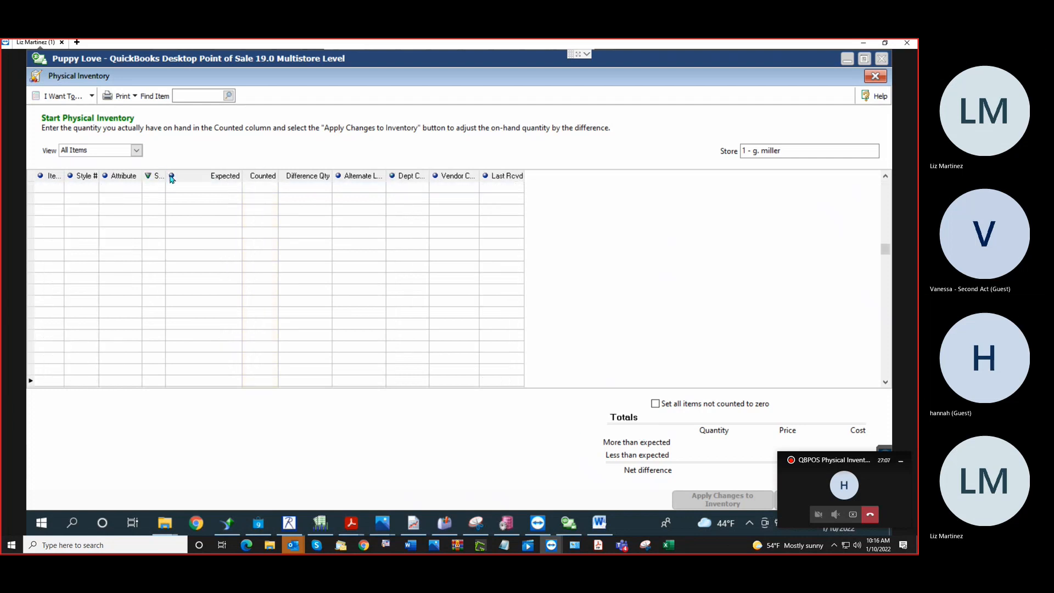
{"action": "left_click_drag", "start_coordinate": [166, 176], "coordinate": [192, 176]}
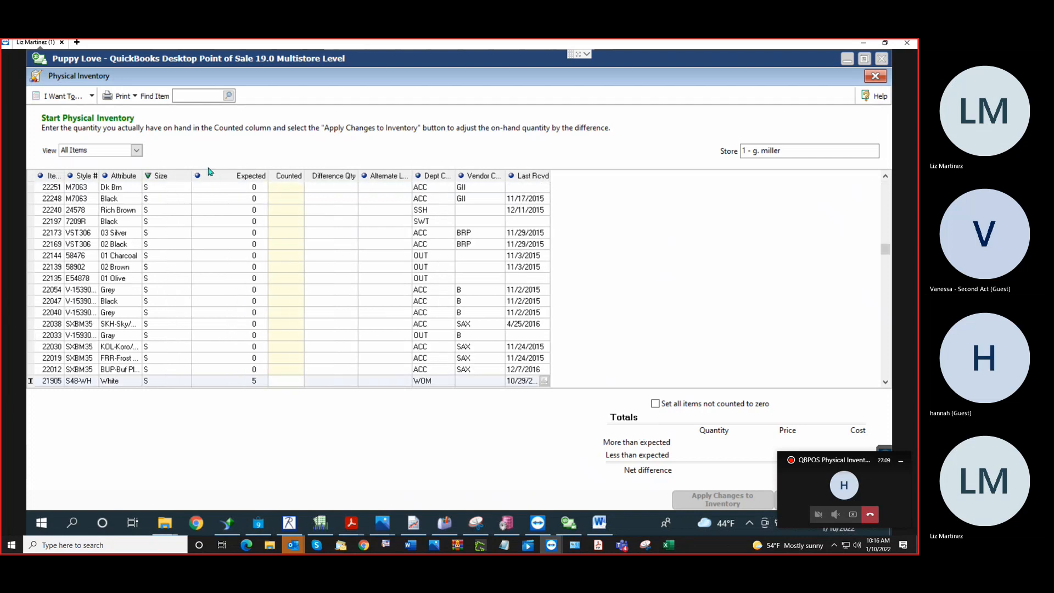
Start adding counts by hand, move the entry window off the item list, and add item 22251 with quantity 1.
{"action": "left_click", "coordinate": [48, 97]}
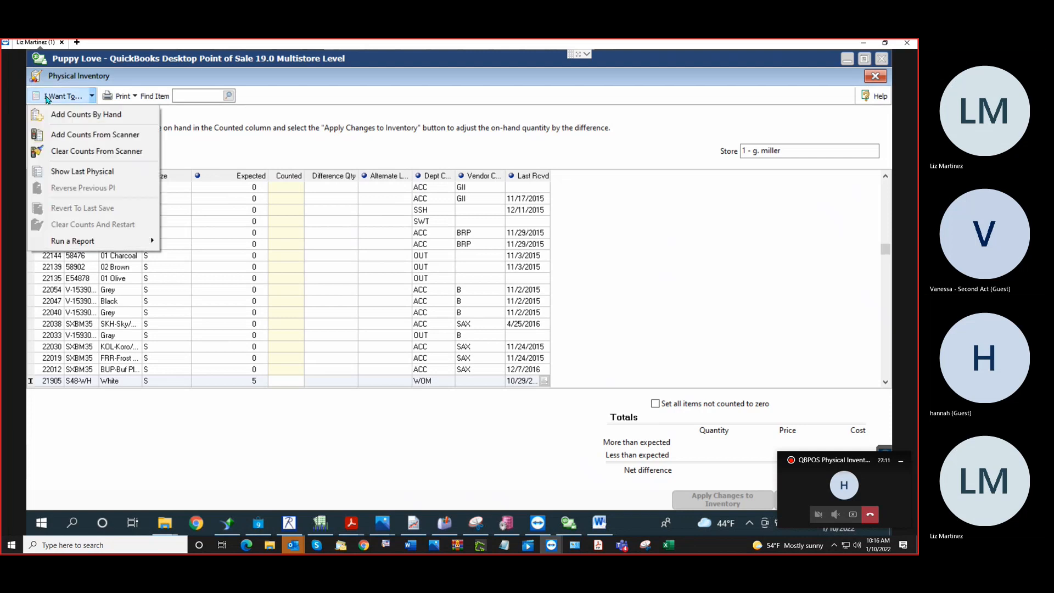
{"action": "left_click", "coordinate": [60, 113]}
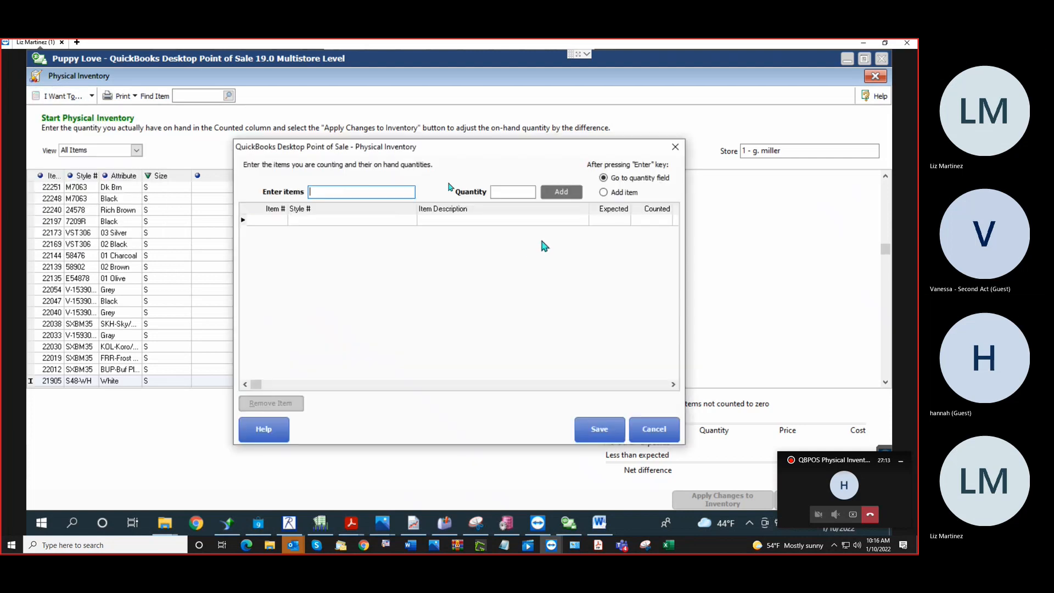
{"action": "left_click_drag", "start_coordinate": [473, 155], "coordinate": [576, 158]}
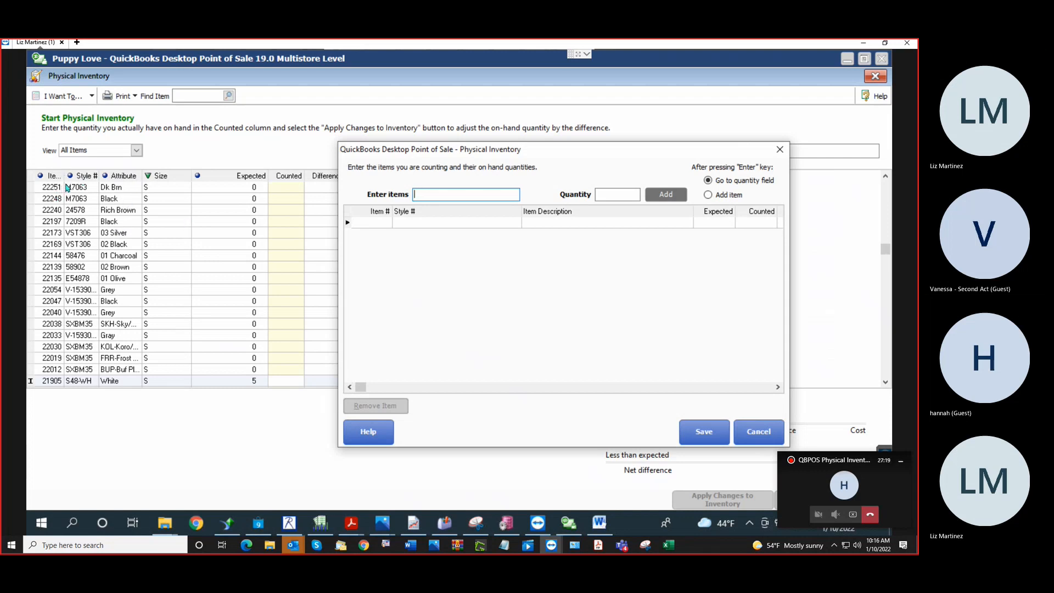
{"action": "type", "text": "22251"}
{"action": "key", "text": "Return"}
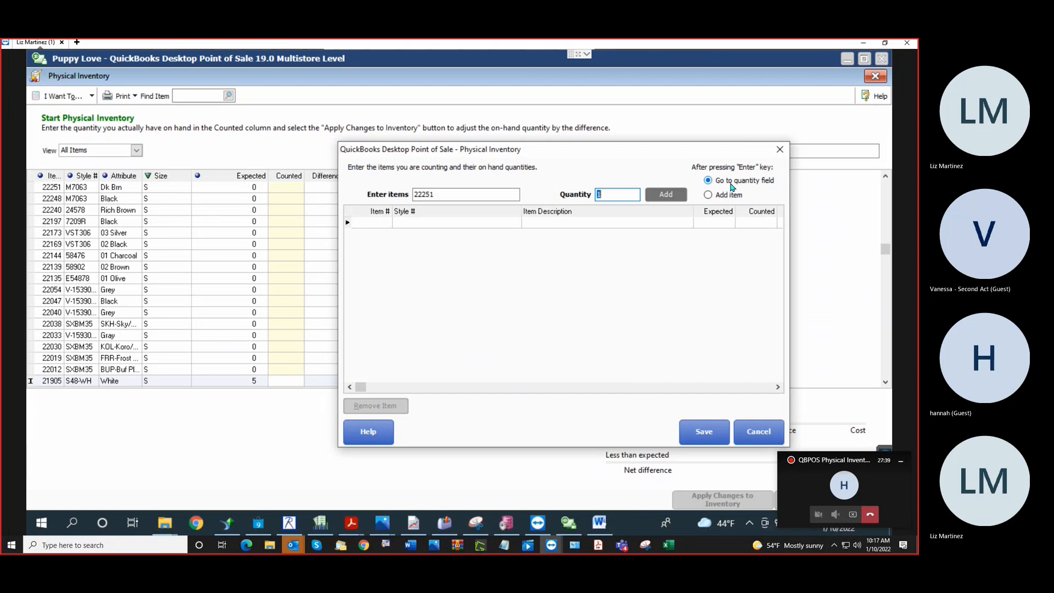
{"action": "key", "text": "Return"}
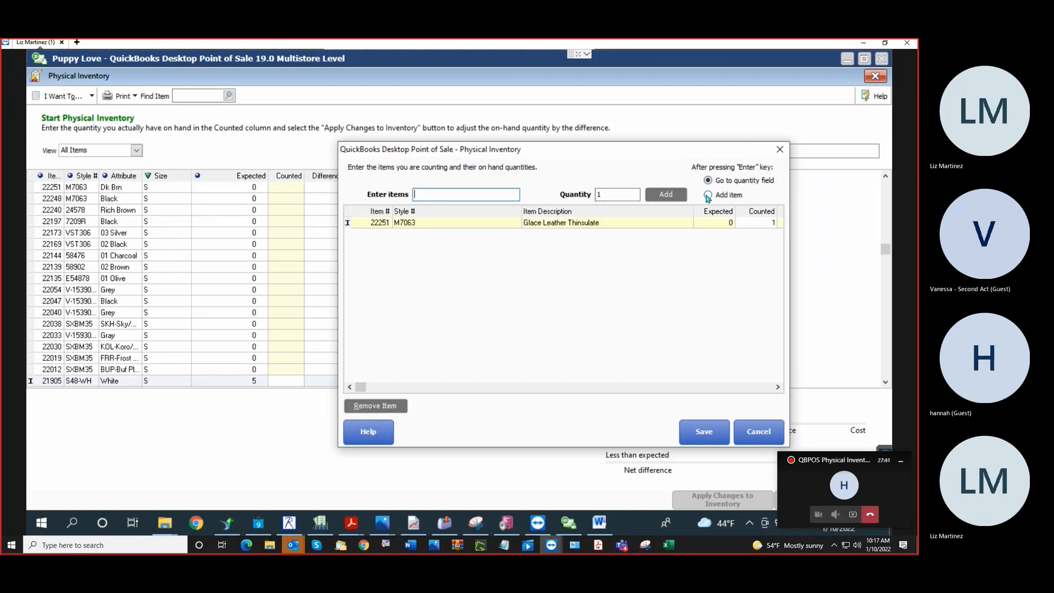
Add item 22251 a second time with quantity 1, save the counts, and check the item's Counted cell in the list.
{"action": "type", "text": "22251"}
{"action": "key", "text": "Return"}
{"action": "key", "text": "Return"}
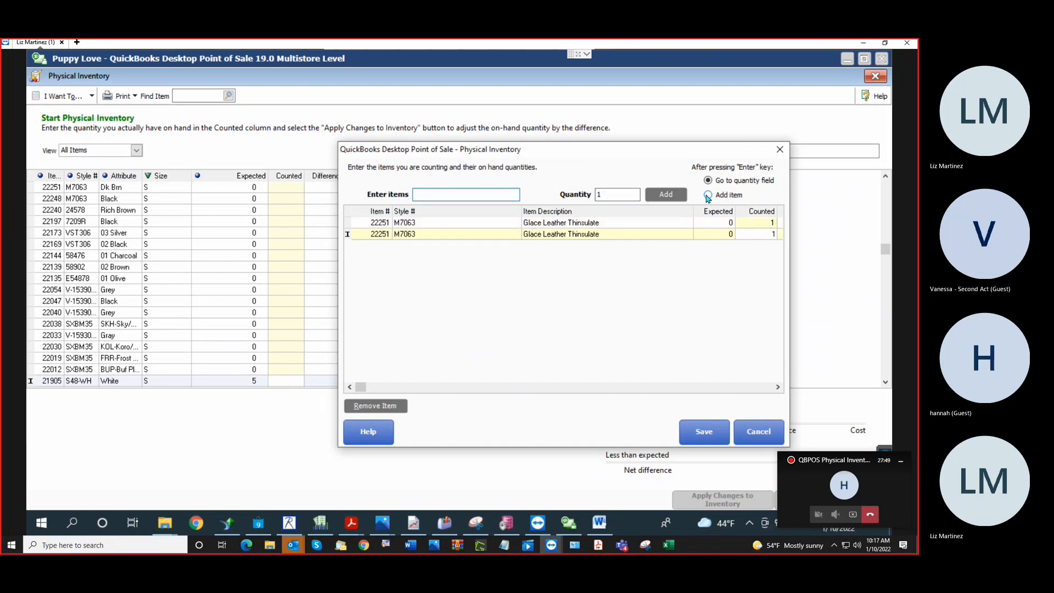
{"action": "left_click", "coordinate": [698, 236]}
{"action": "left_click", "coordinate": [704, 432]}
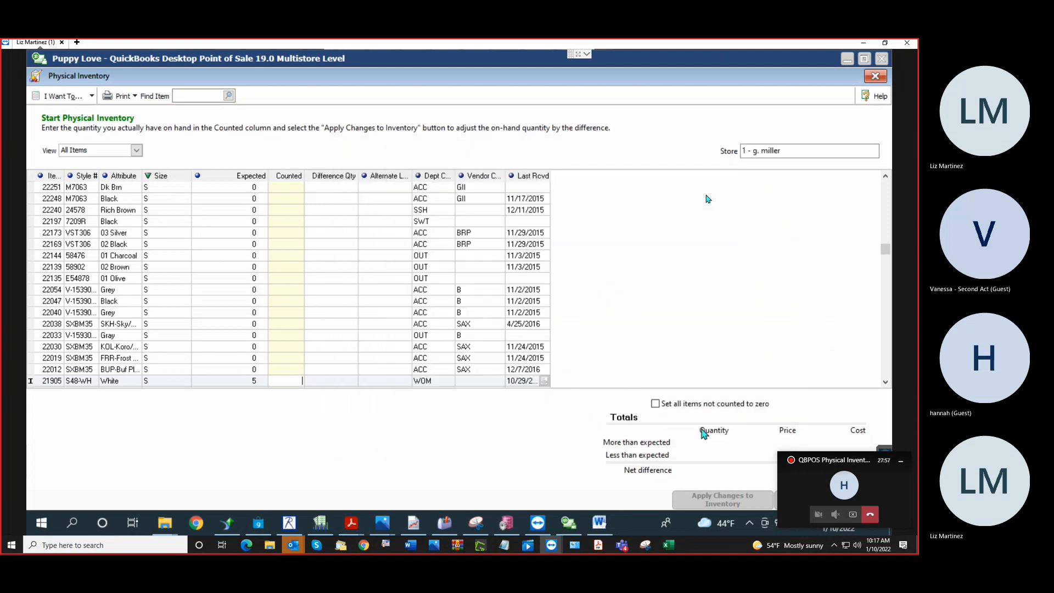
{"action": "left_click", "coordinate": [294, 188]}
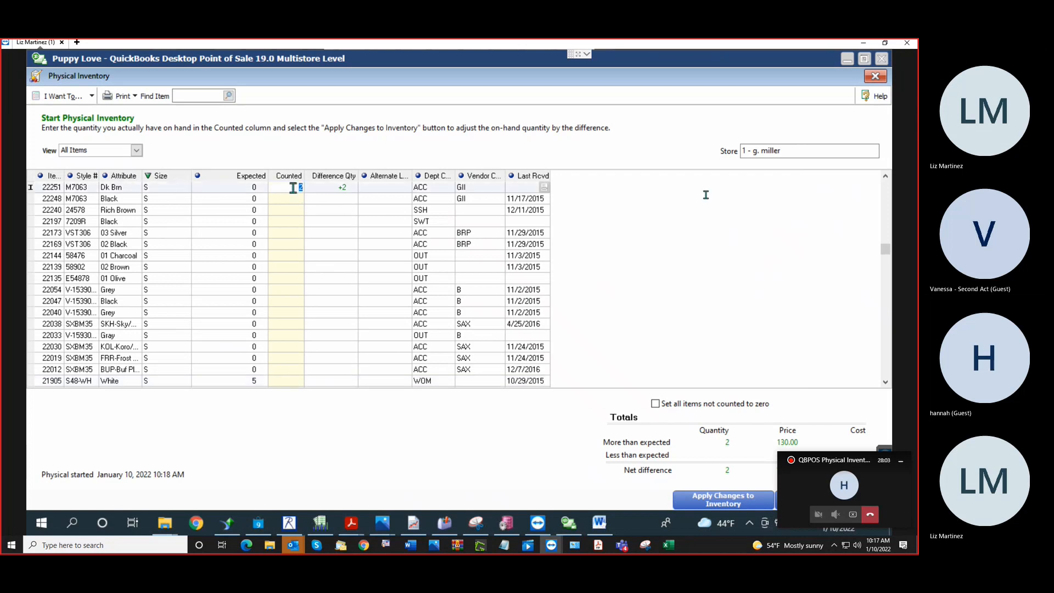
Start another hand count and add item 22251 with a quantity of 3.
{"action": "left_click", "coordinate": [65, 97]}
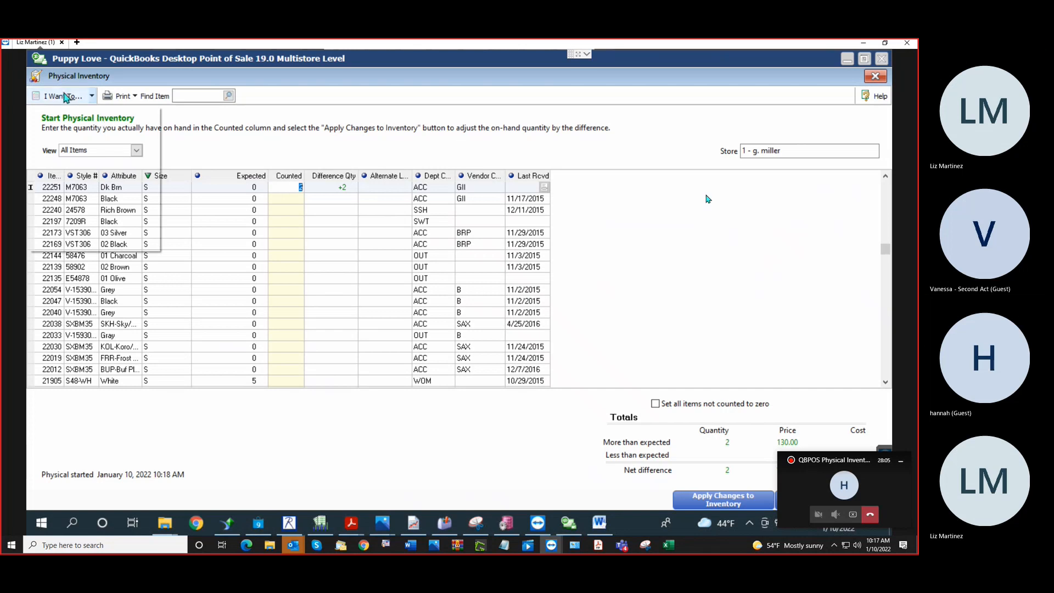
{"action": "left_click", "coordinate": [85, 114]}
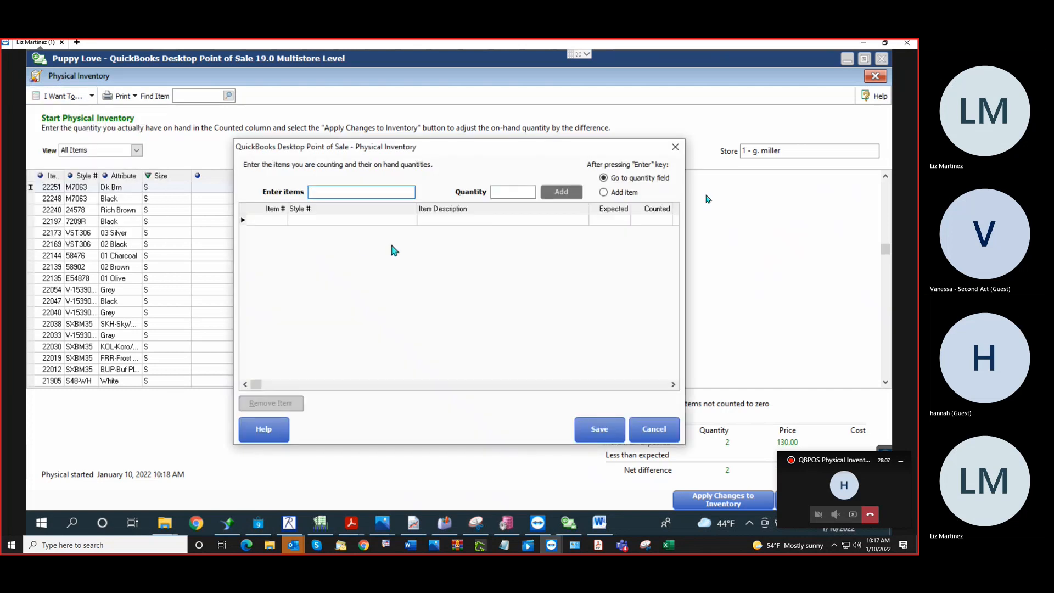
{"action": "type", "text": "22251"}
{"action": "key", "text": "Return"}
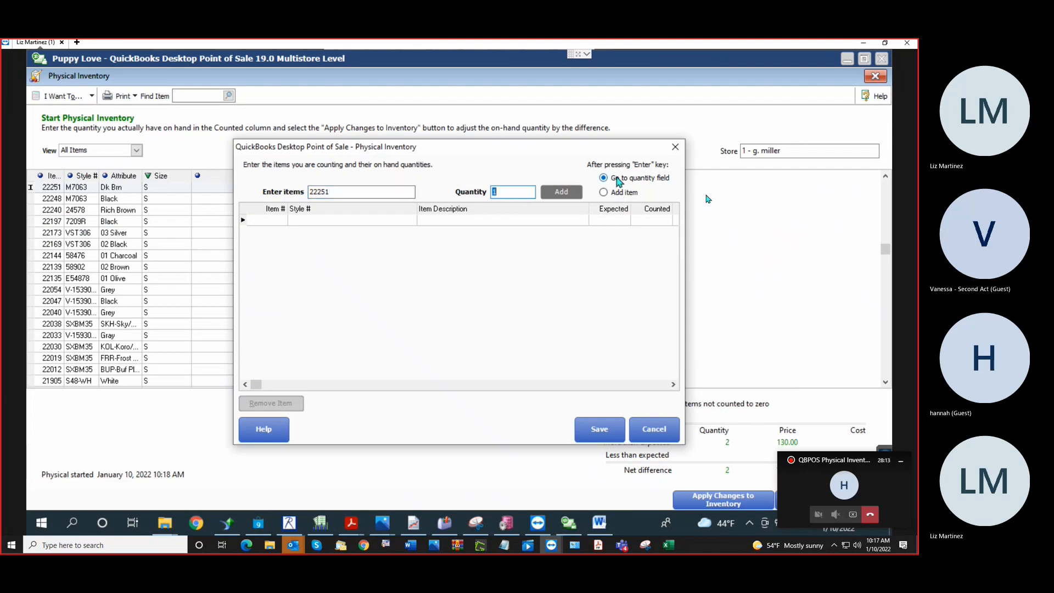
{"action": "type", "text": "3"}
{"action": "key", "text": "Return"}
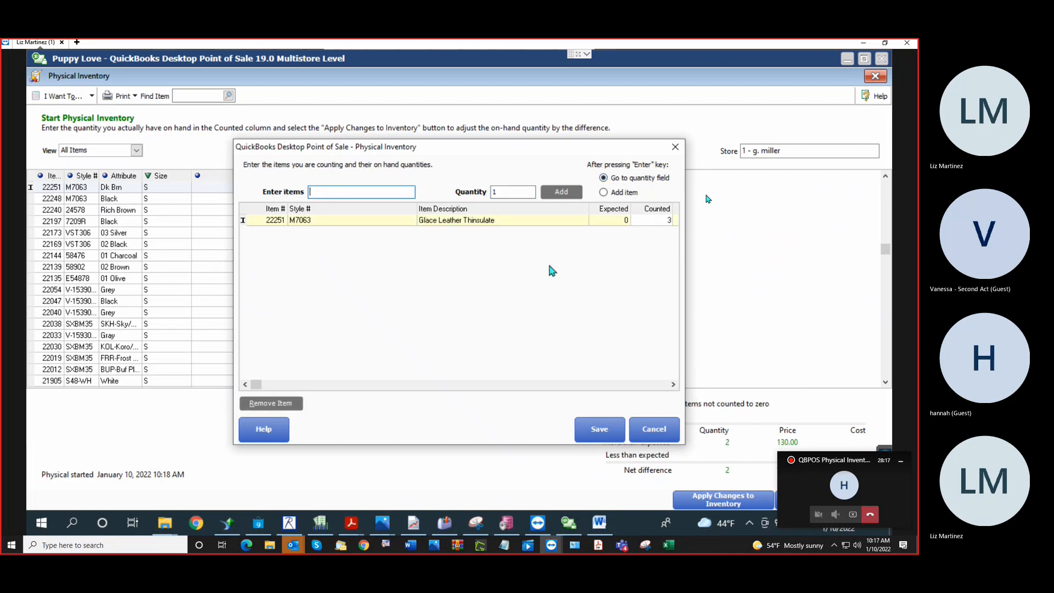
Try the Add item preference for the Enter key, accepting its confirmation, and switch back to Go to quantity field.
{"action": "left_click", "coordinate": [625, 195]}
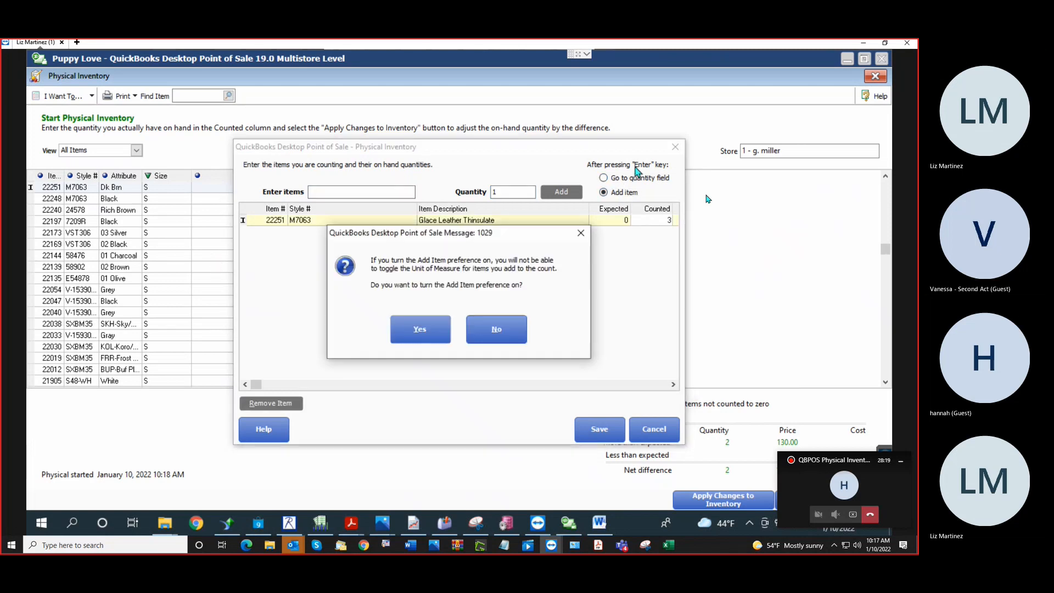
{"action": "left_click", "coordinate": [418, 330]}
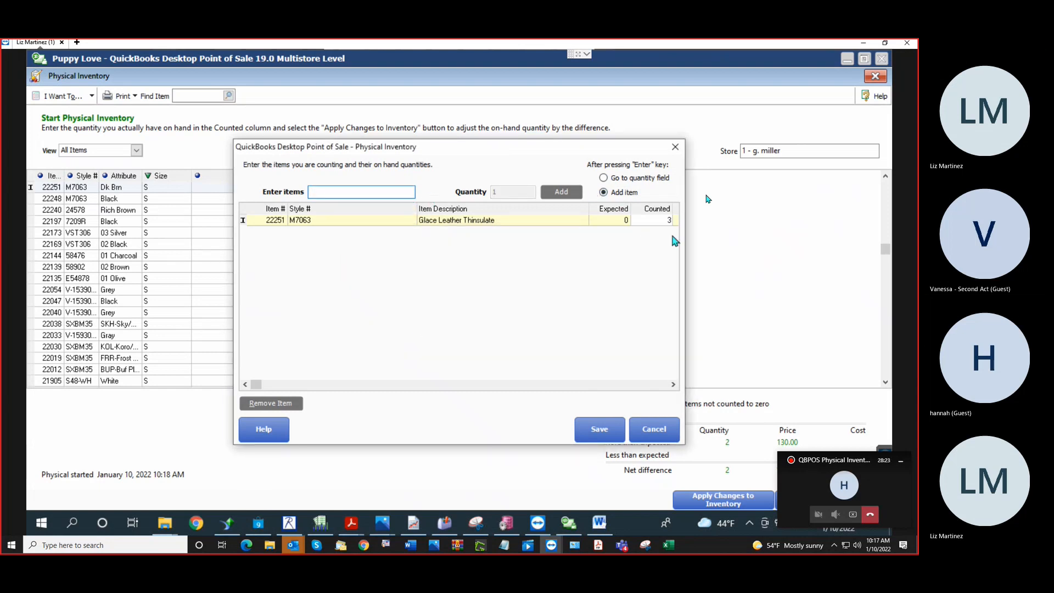
{"action": "left_click", "coordinate": [626, 179]}
{"action": "left_click", "coordinate": [624, 193]}
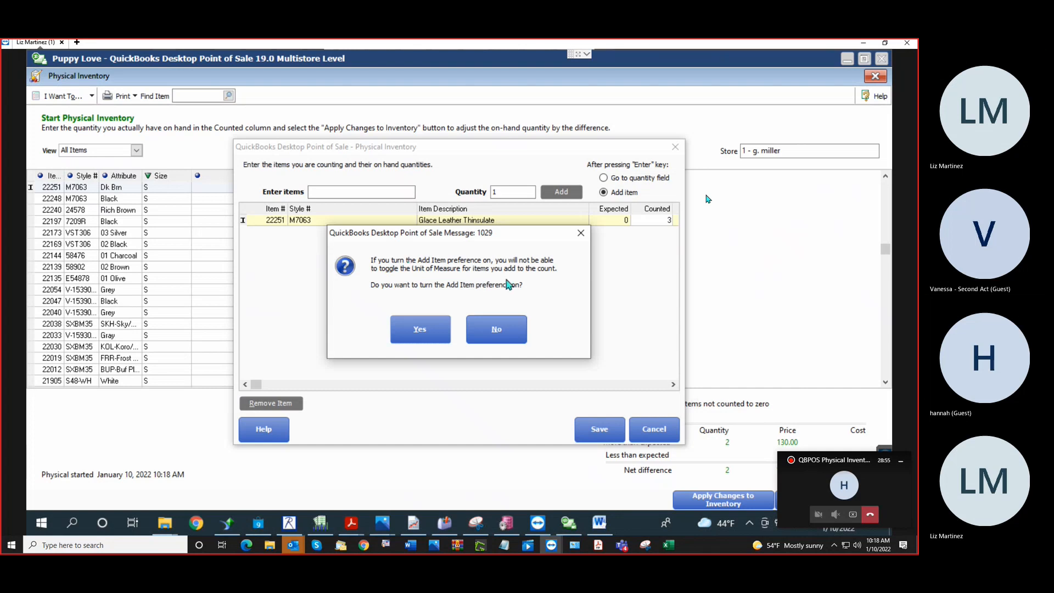
{"action": "left_click", "coordinate": [417, 333]}
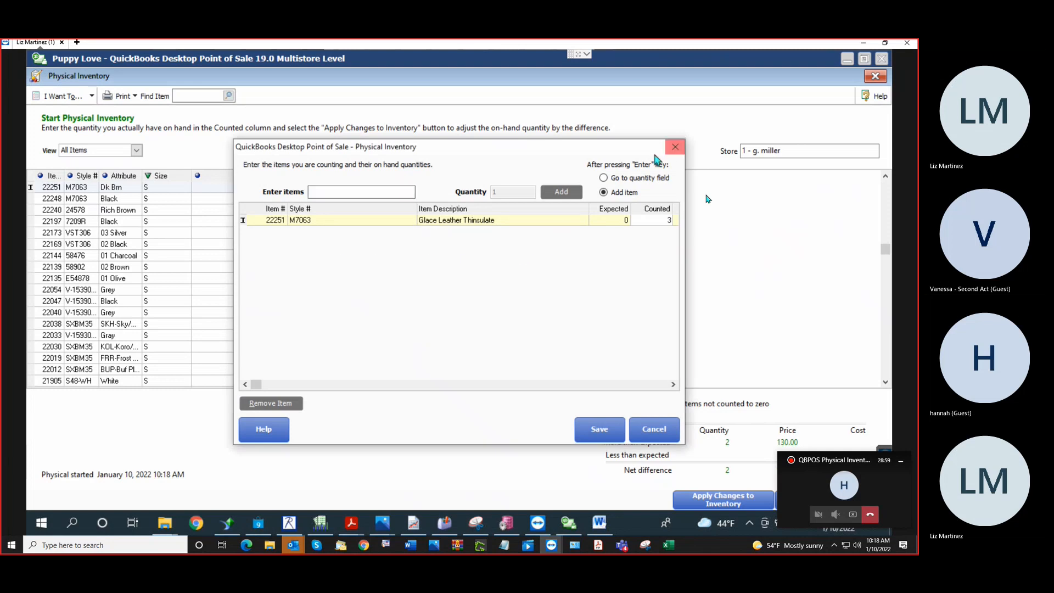
{"action": "left_click", "coordinate": [609, 179]}
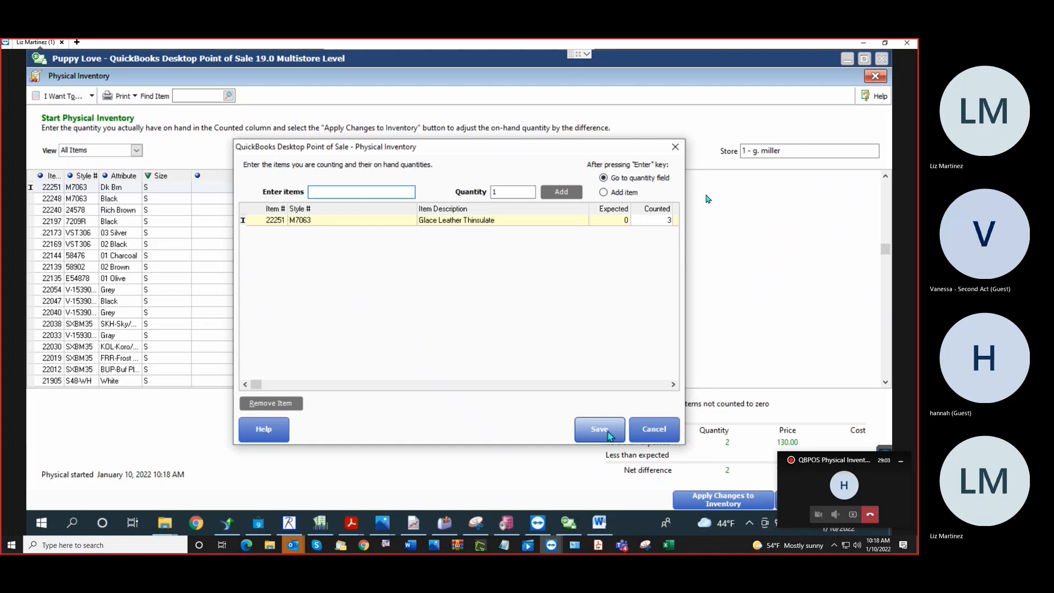
Set the counted quantity of item 22251 to 1 in the hand count entry.
{"action": "left_click", "coordinate": [370, 223]}
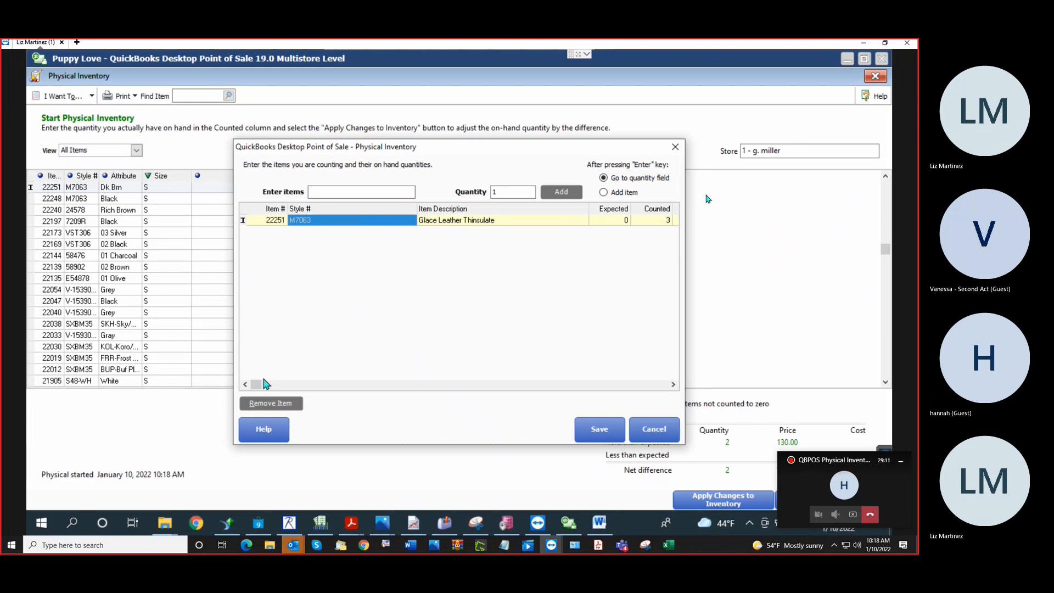
{"action": "left_click", "coordinate": [666, 219]}
{"action": "type", "text": "1"}
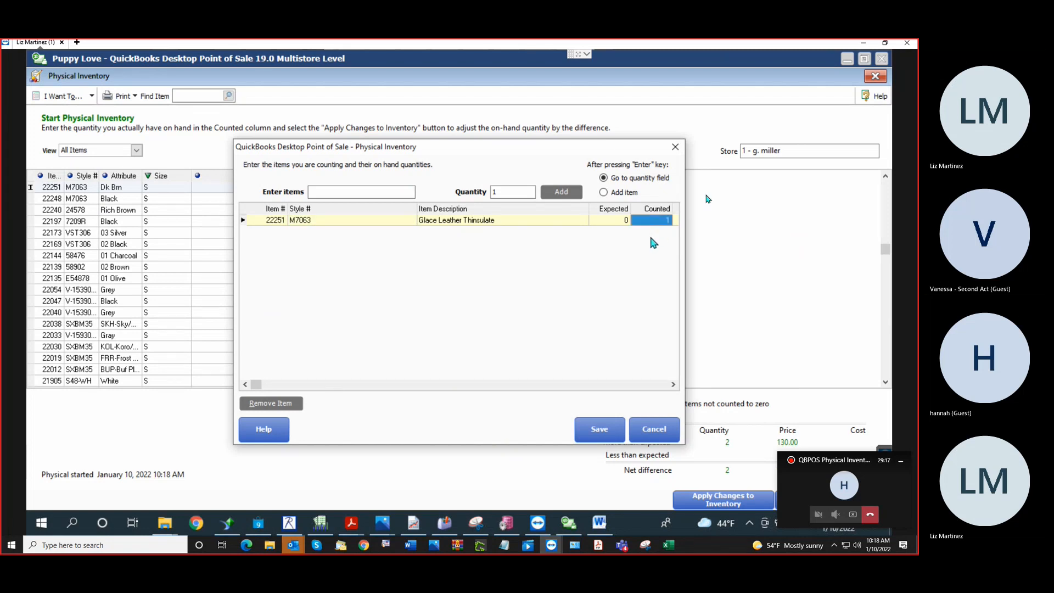
{"action": "left_click", "coordinate": [633, 220]}
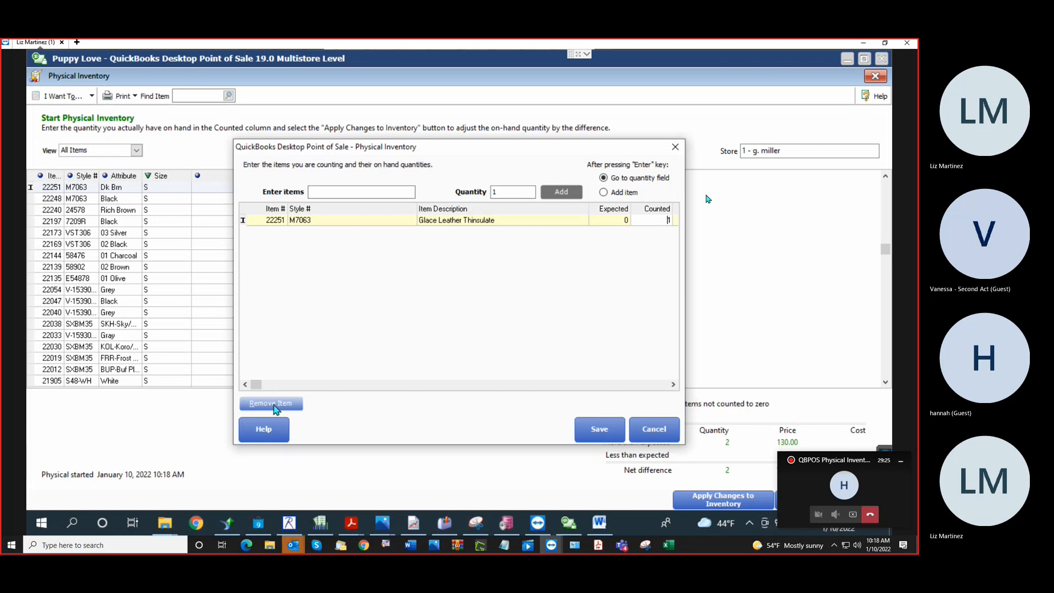
Save the hand count for item 22251 and return to the physical inventory list.
{"action": "left_click", "coordinate": [295, 221]}
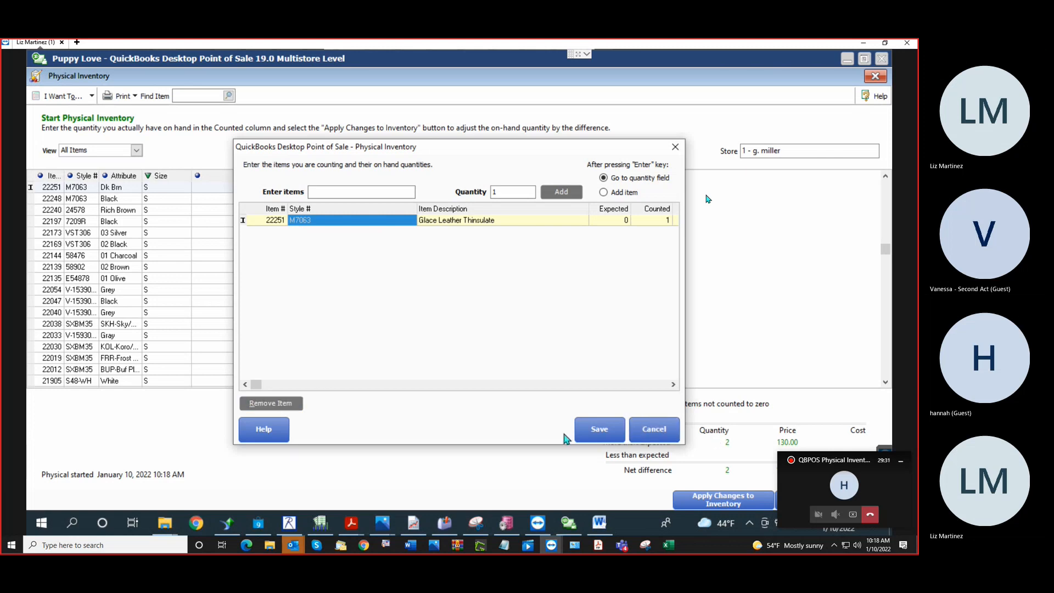
{"action": "left_click", "coordinate": [594, 435]}
{"action": "left_click", "coordinate": [308, 233]}
Try to add counts from the physical inventory scanner by running the Retrieve Scans procedure, and exit it.
{"action": "left_click", "coordinate": [40, 97]}
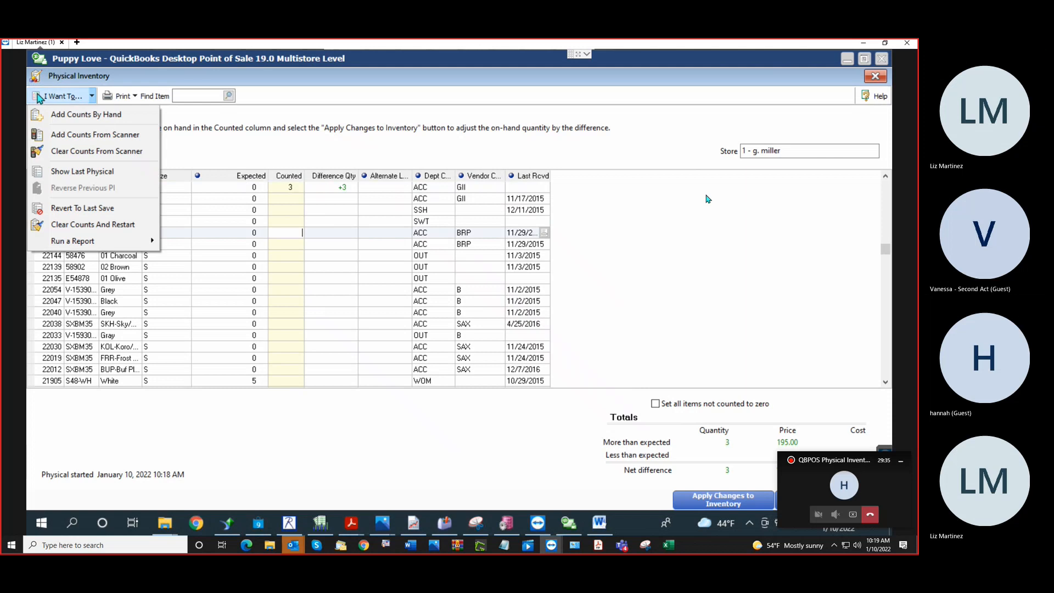
{"action": "left_click", "coordinate": [90, 136]}
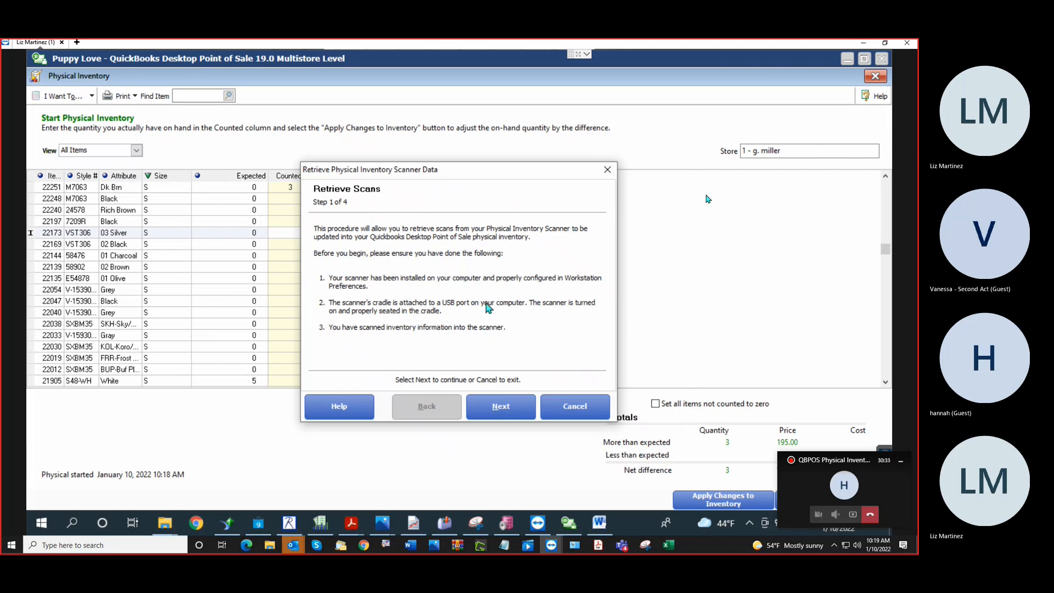
{"action": "left_click", "coordinate": [506, 411]}
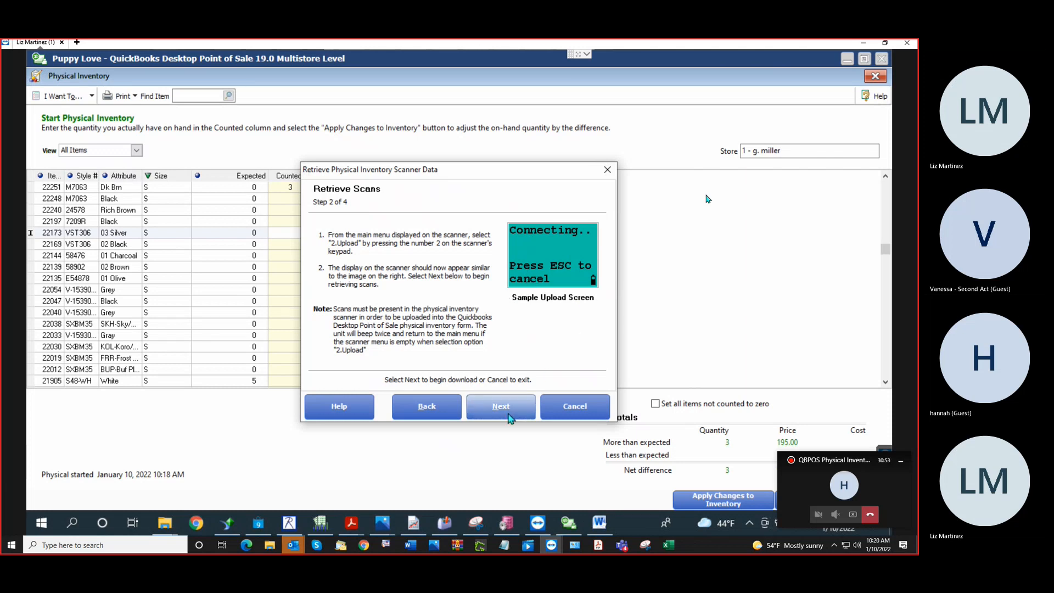
{"action": "left_click", "coordinate": [509, 417]}
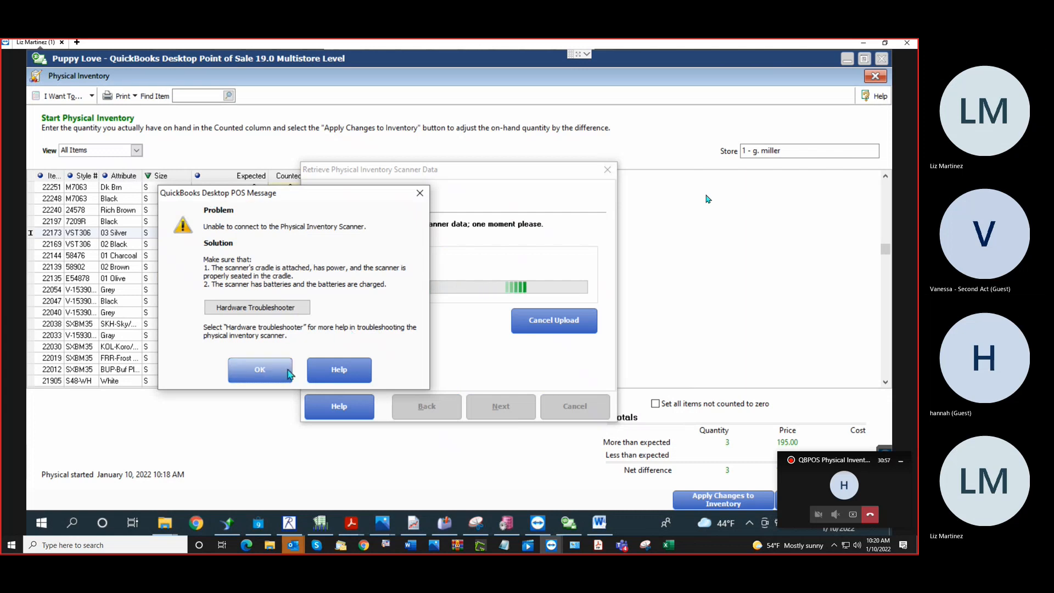
{"action": "left_click", "coordinate": [269, 379]}
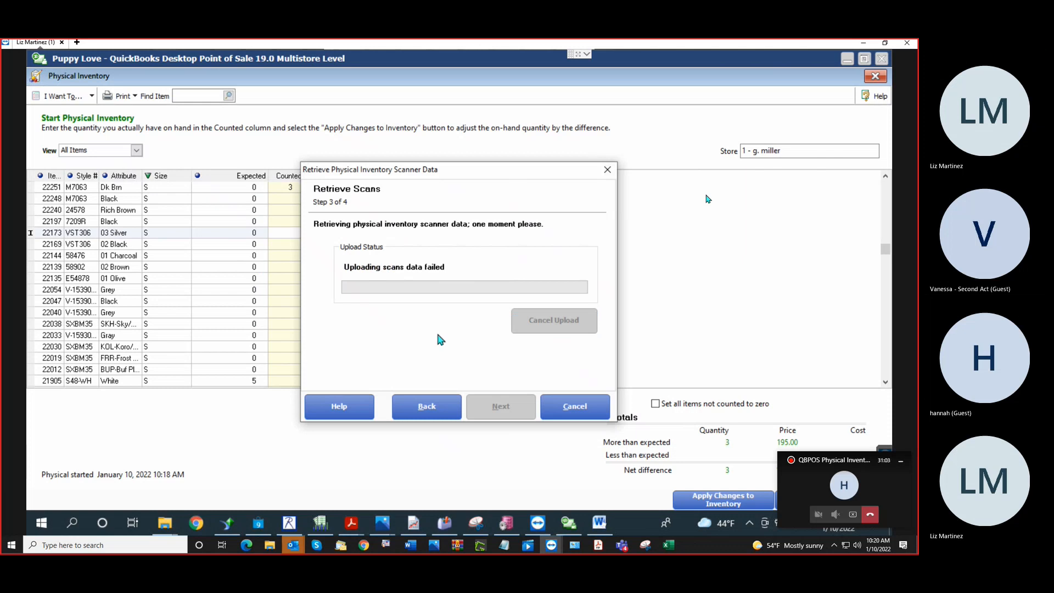
{"action": "left_click", "coordinate": [584, 402]}
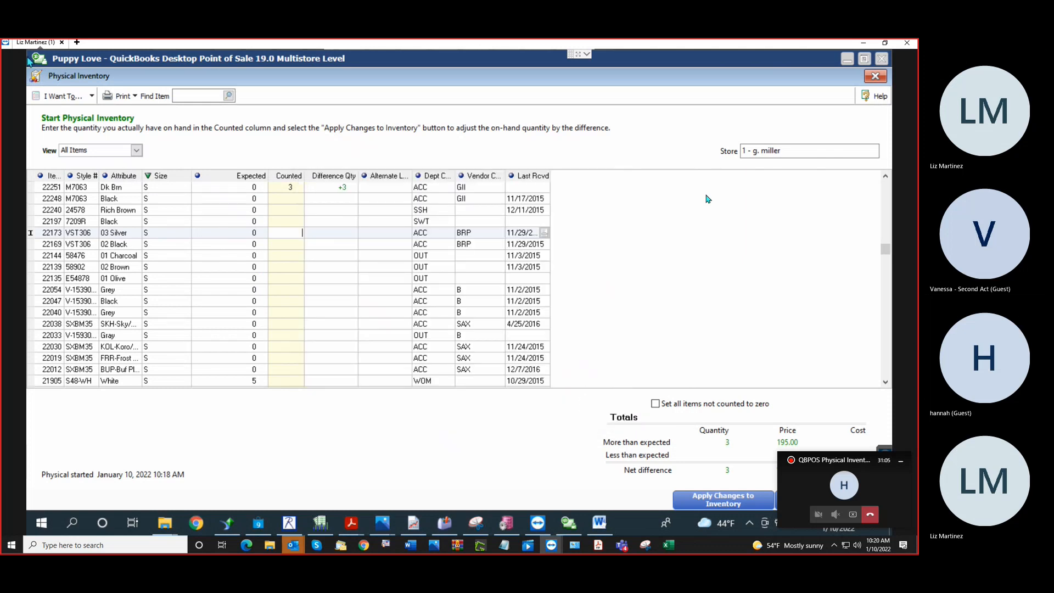
{"action": "left_click", "coordinate": [39, 102]}
{"action": "left_click", "coordinate": [60, 135]}
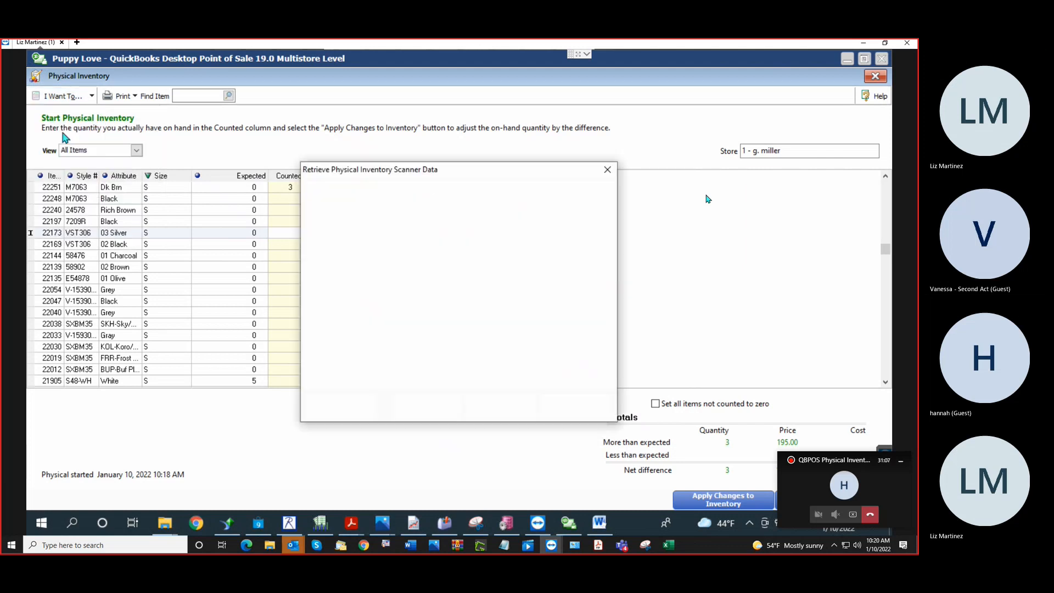
{"action": "left_click", "coordinate": [575, 406]}
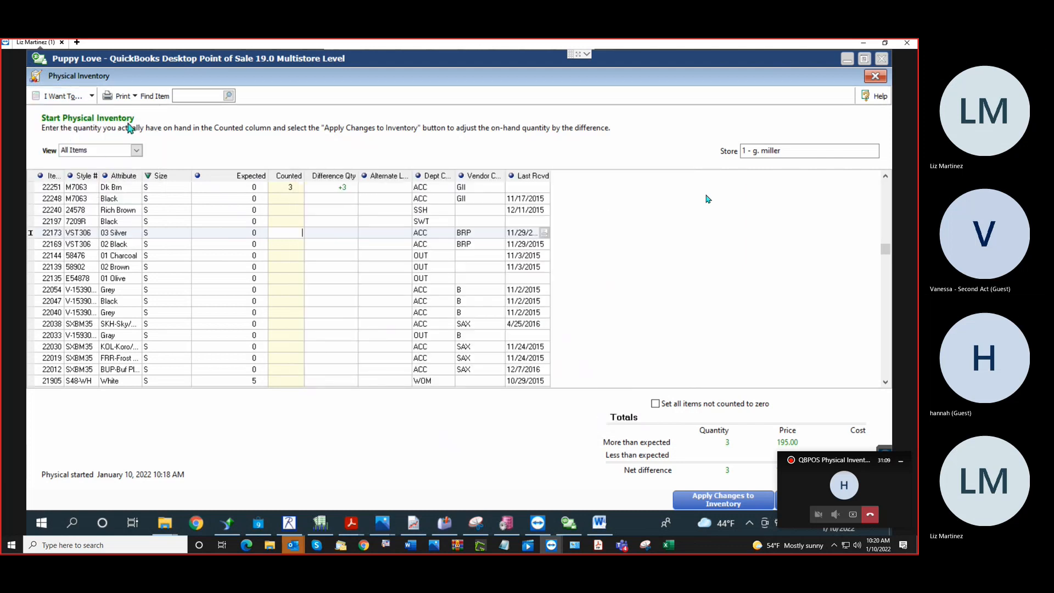
Start a new entry for adding counts by hand.
{"action": "left_click", "coordinate": [72, 101]}
{"action": "left_click", "coordinate": [84, 112]}
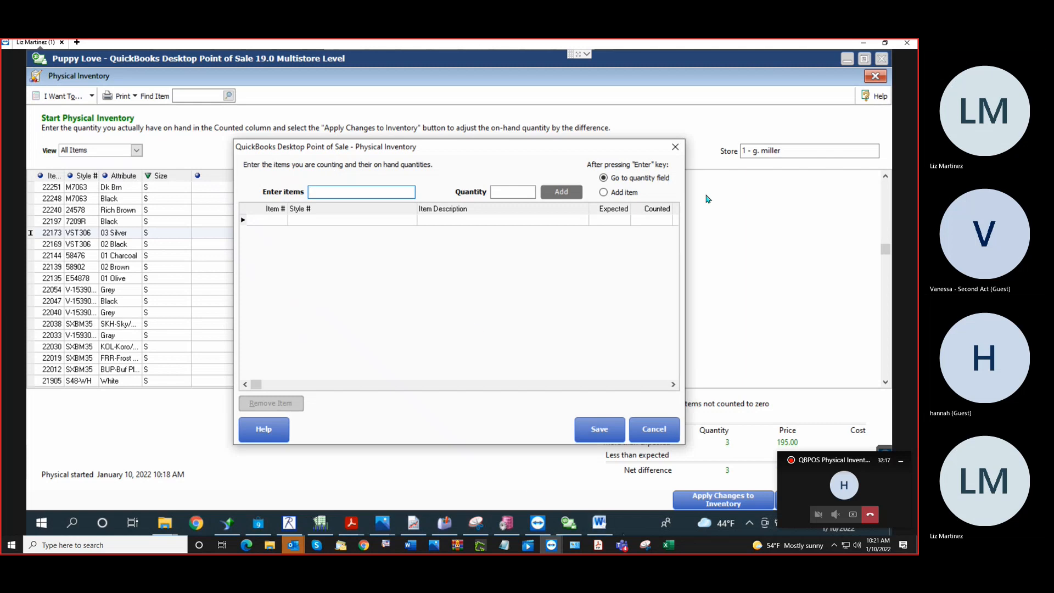
Switch to v9 PI - PT.pdf in Acrobat Reader and examine the store zone map and the bad-scan correction instructions.
{"action": "left_click", "coordinate": [354, 521]}
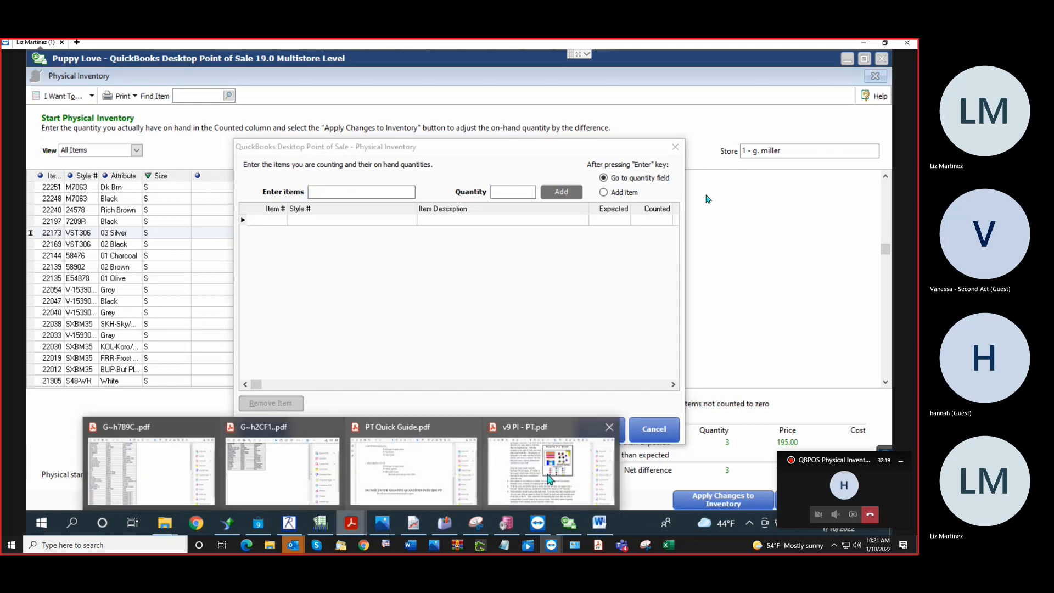
{"action": "left_click", "coordinate": [557, 477]}
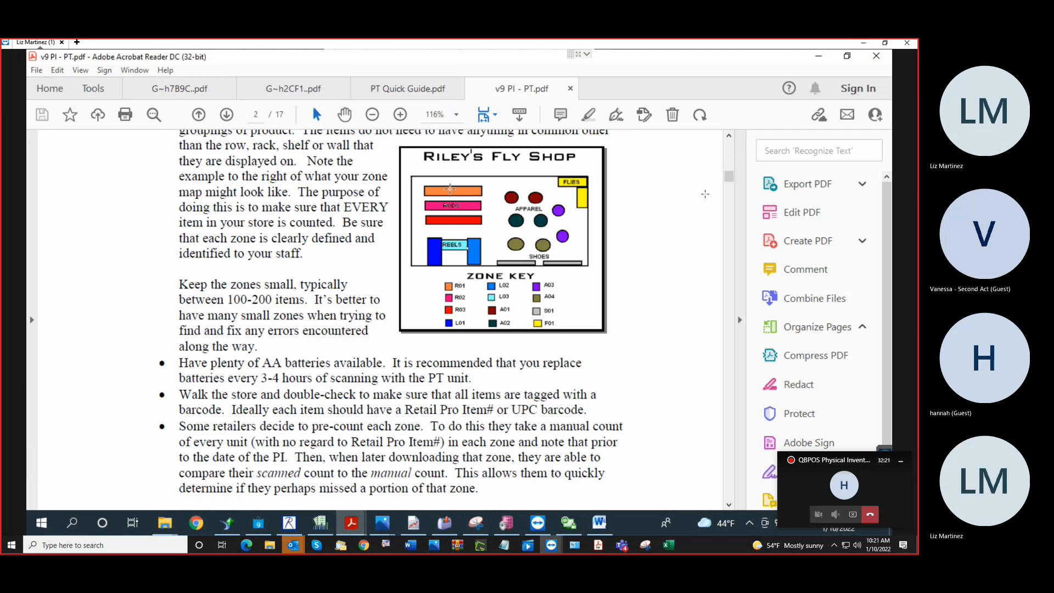
{"action": "left_click_drag", "start_coordinate": [419, 184], "coordinate": [490, 197]}
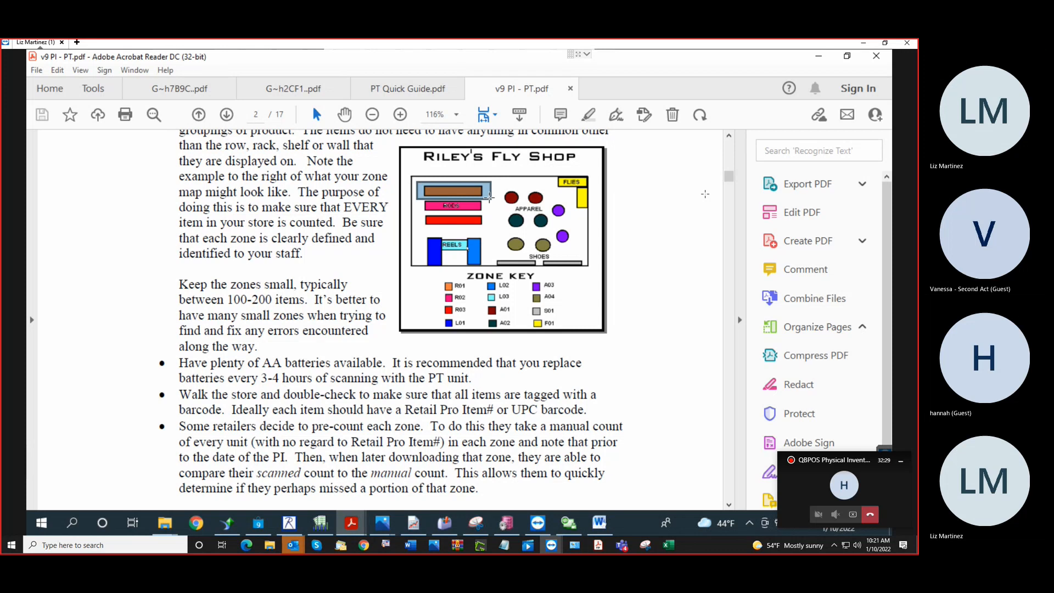
{"action": "left_click_drag", "start_coordinate": [730, 176], "coordinate": [702, 357]}
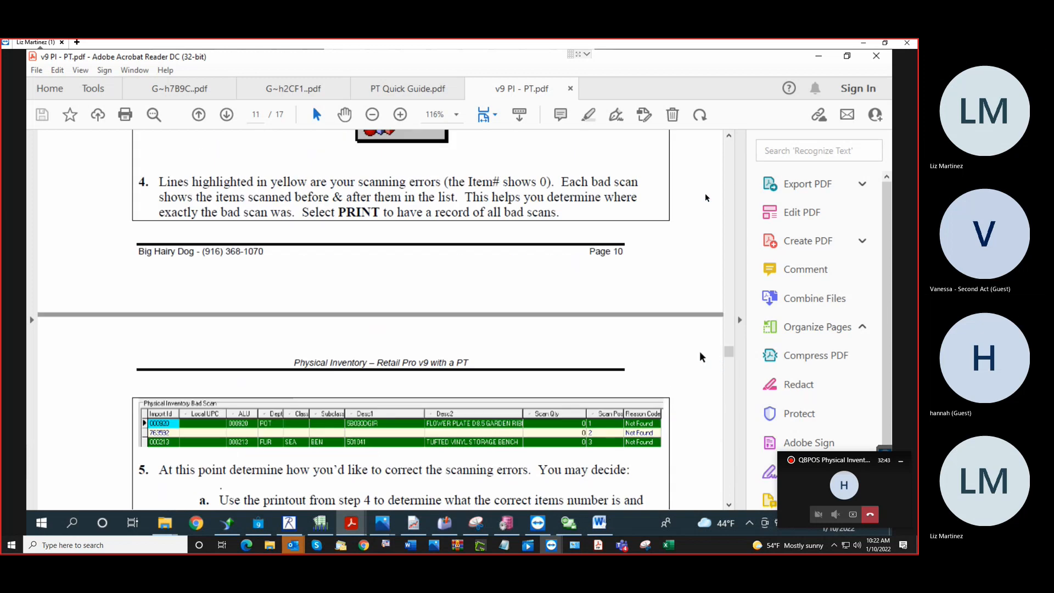
{"action": "scroll", "coordinate": [204, 380], "scroll_direction": "down", "scroll_amount": 3}
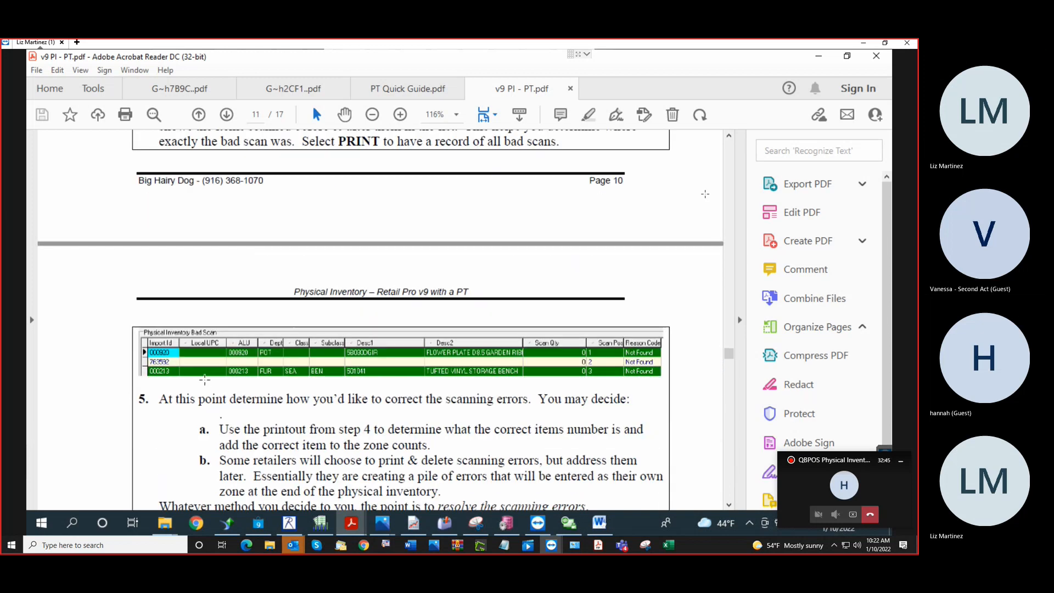
{"action": "left_click_drag", "start_coordinate": [149, 357], "coordinate": [291, 375]}
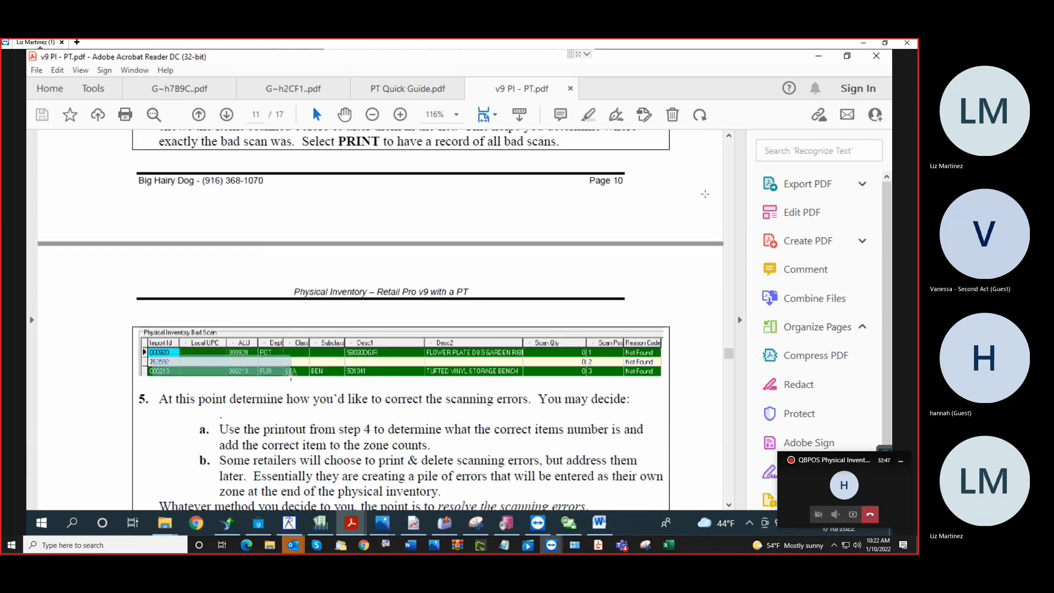
{"action": "left_click", "coordinate": [292, 376]}
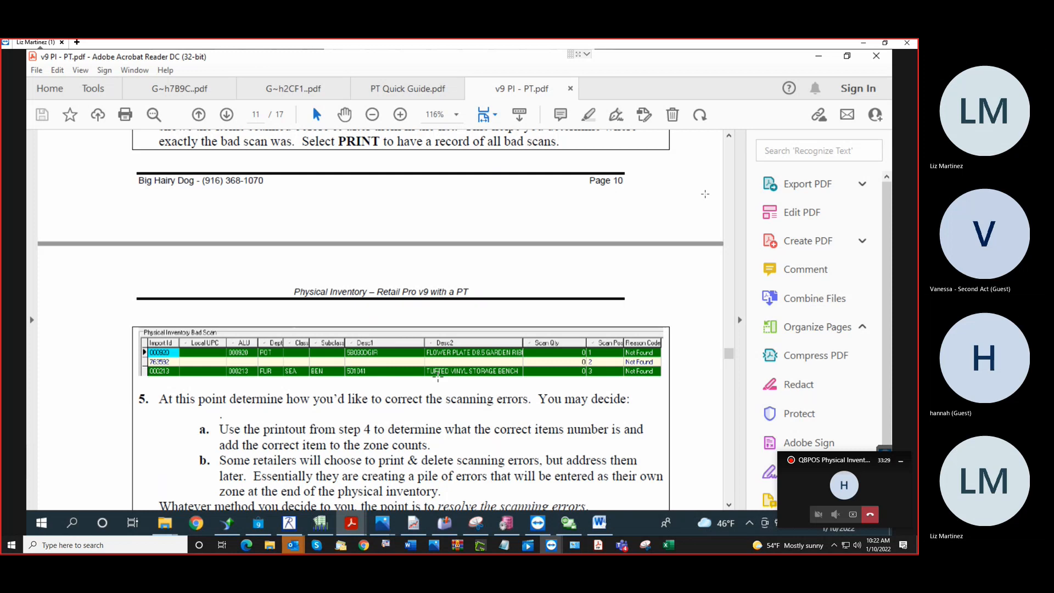
{"action": "left_click", "coordinate": [826, 54]}
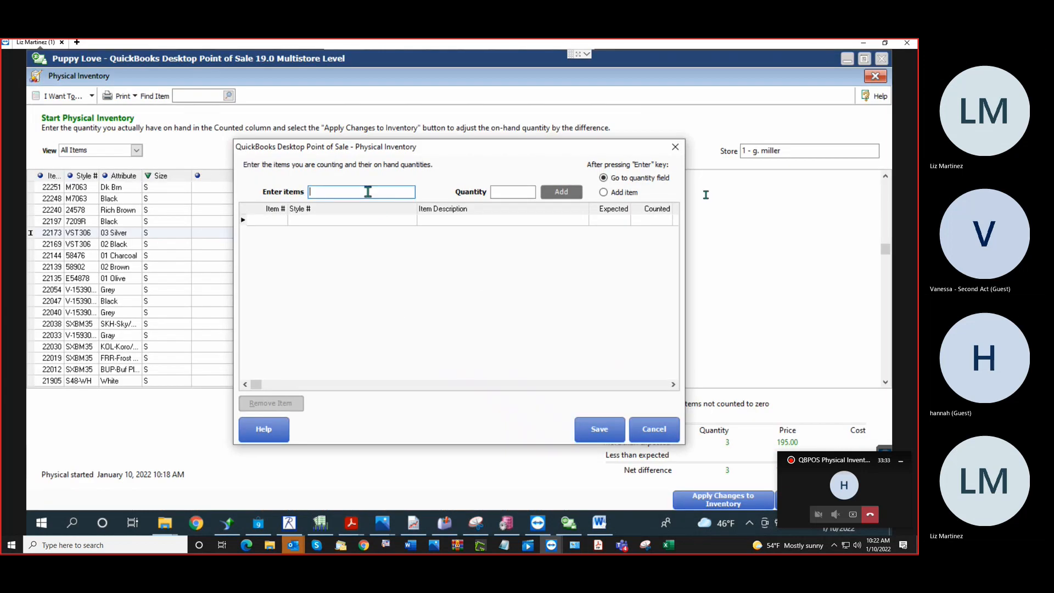
Add item 22248 to the hand count with a quantity of 2.
{"action": "type", "text": "22248"}
{"action": "key", "text": "Return"}
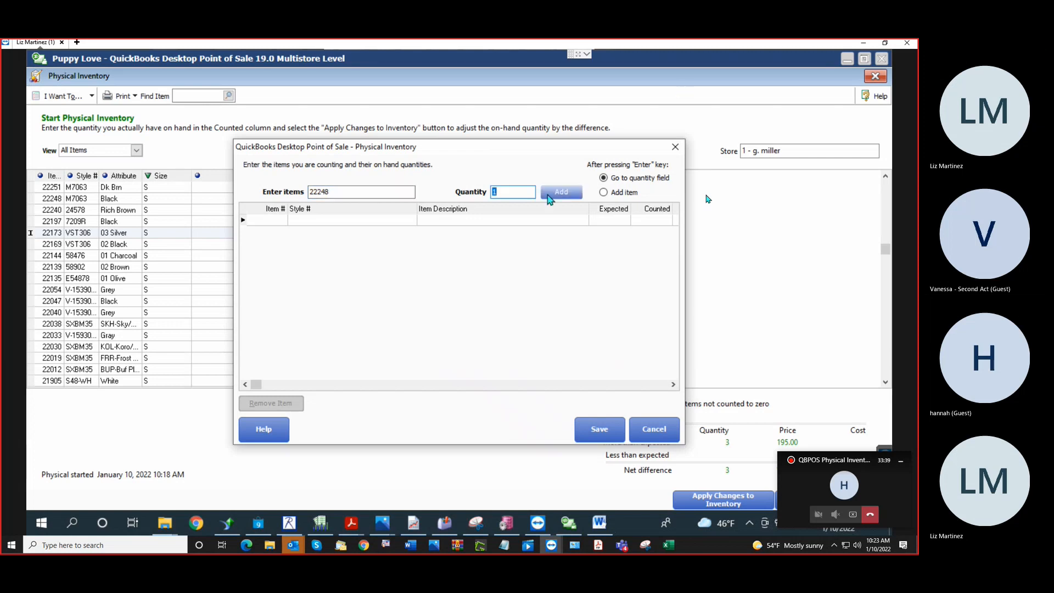
{"action": "type", "text": "2"}
{"action": "key", "text": "Return"}
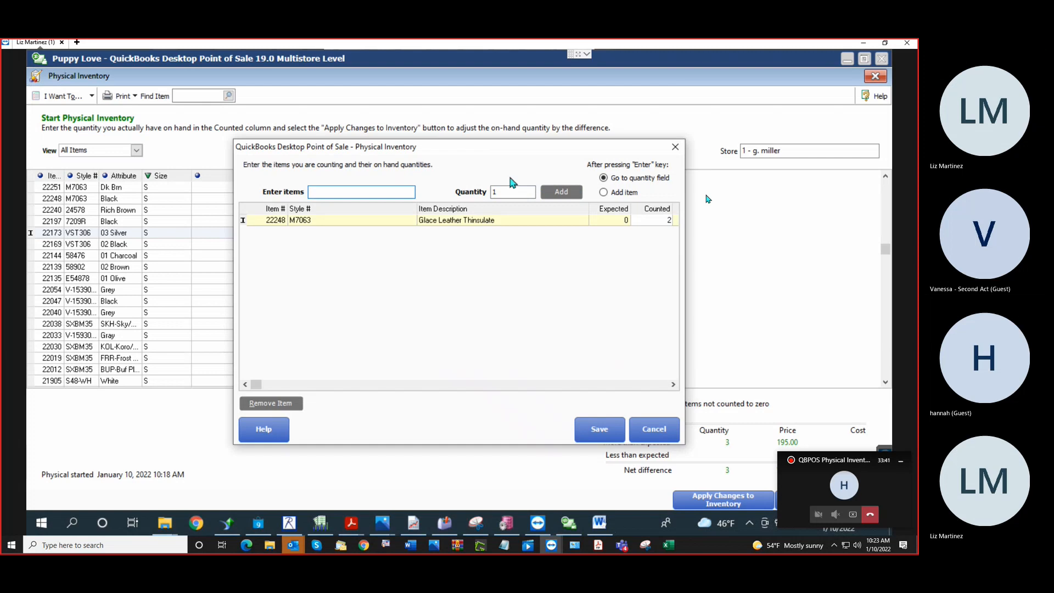
Add item 22249 to the hand count with a quantity of 1.
{"action": "type", "text": "2222"}
{"action": "key", "text": "Return"}
{"action": "type", "text": "22249"}
{"action": "key", "text": "Return"}
{"action": "key", "text": "Return"}
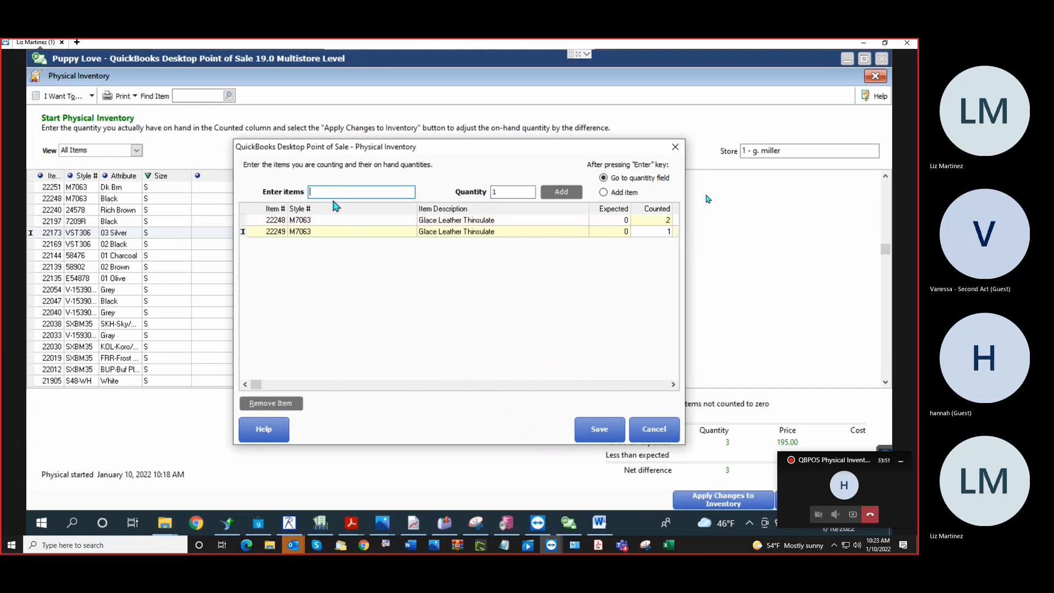
Try to add item 222212 to the hand count.
{"action": "type", "text": "222212"}
{"action": "key", "text": "Return"}
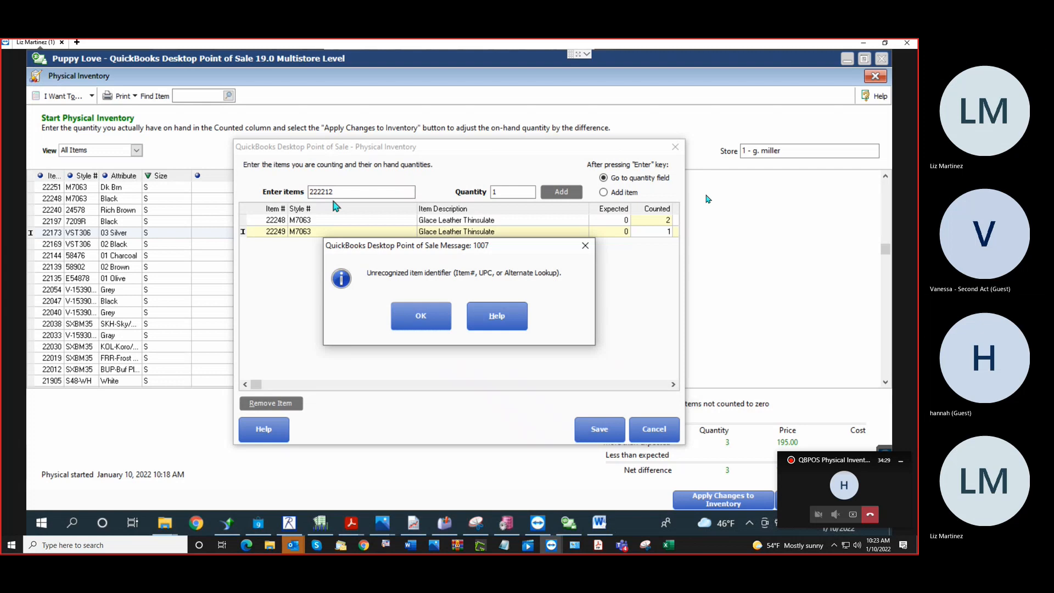
{"action": "left_click", "coordinate": [413, 313]}
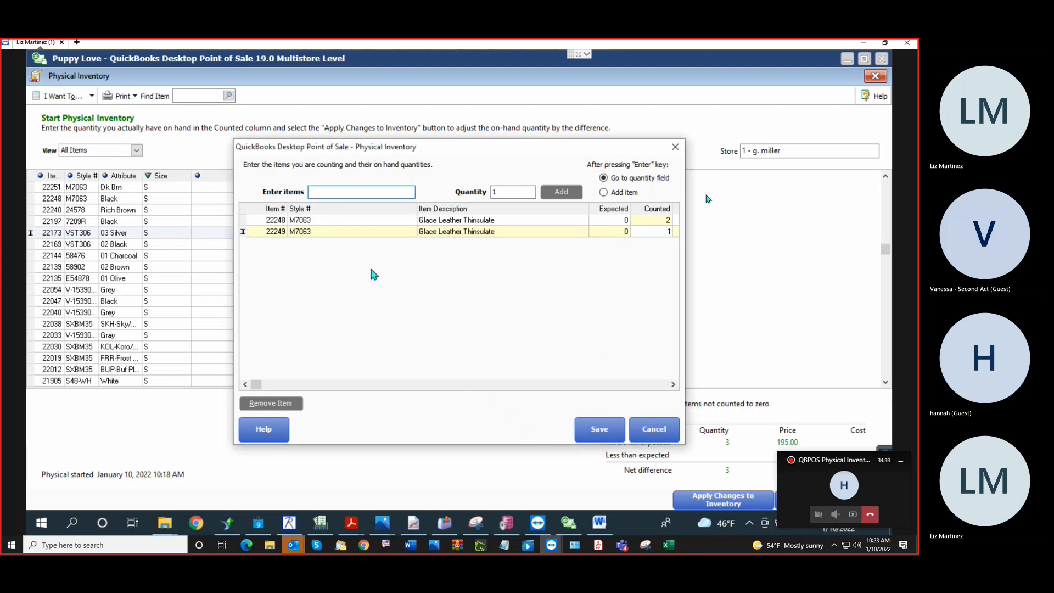
Save the hand counts and select the Counted cell of item 22248 in the inventory list.
{"action": "left_click", "coordinate": [603, 430]}
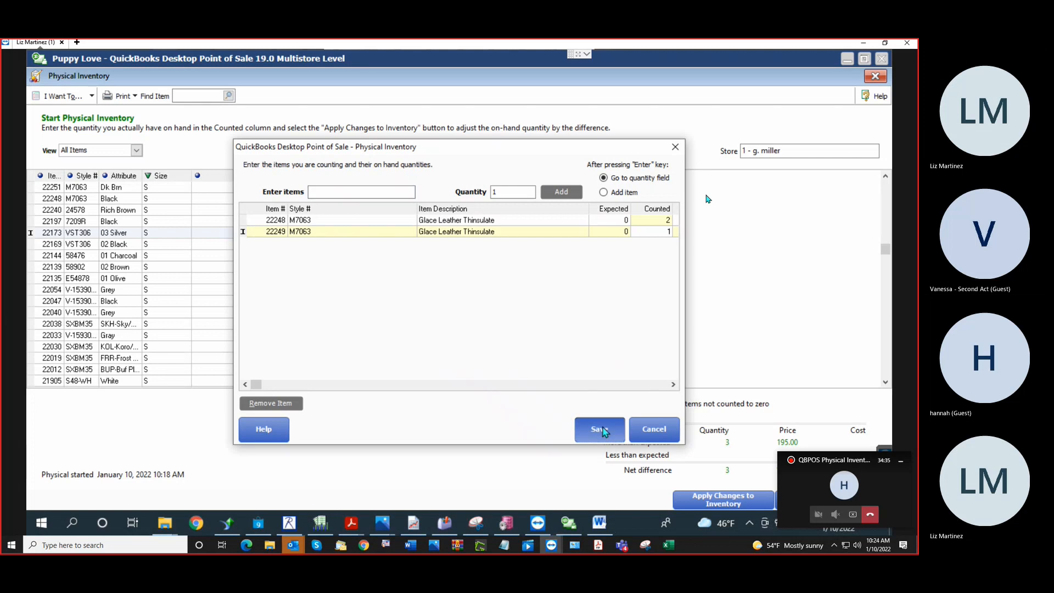
{"action": "left_click", "coordinate": [348, 257]}
{"action": "left_click", "coordinate": [298, 200]}
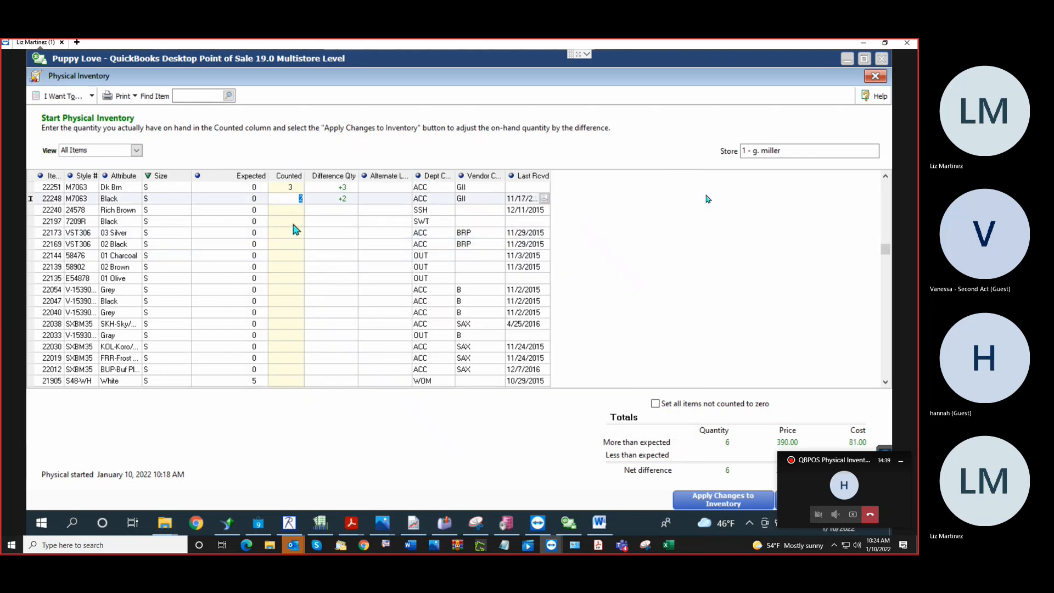
Enter counted quantities 4, 2, 4, 7, 9, 2, 5, 7, 8 and 9 for the items from 22240 down to 22040.
{"action": "key", "text": "Down"}
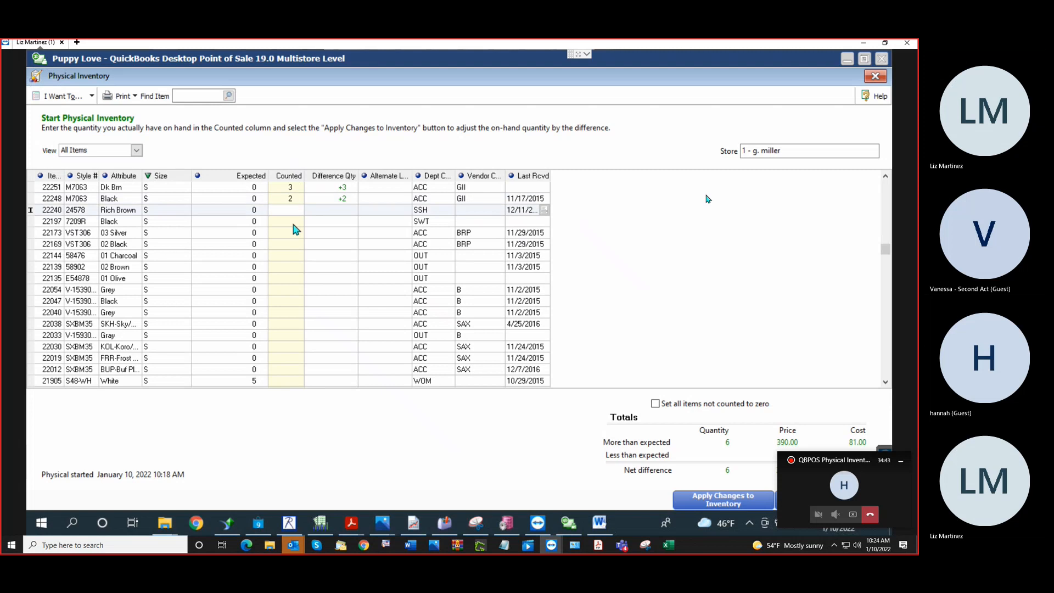
{"action": "type", "text": "4"}
{"action": "key", "text": "Down"}
{"action": "type", "text": "2"}
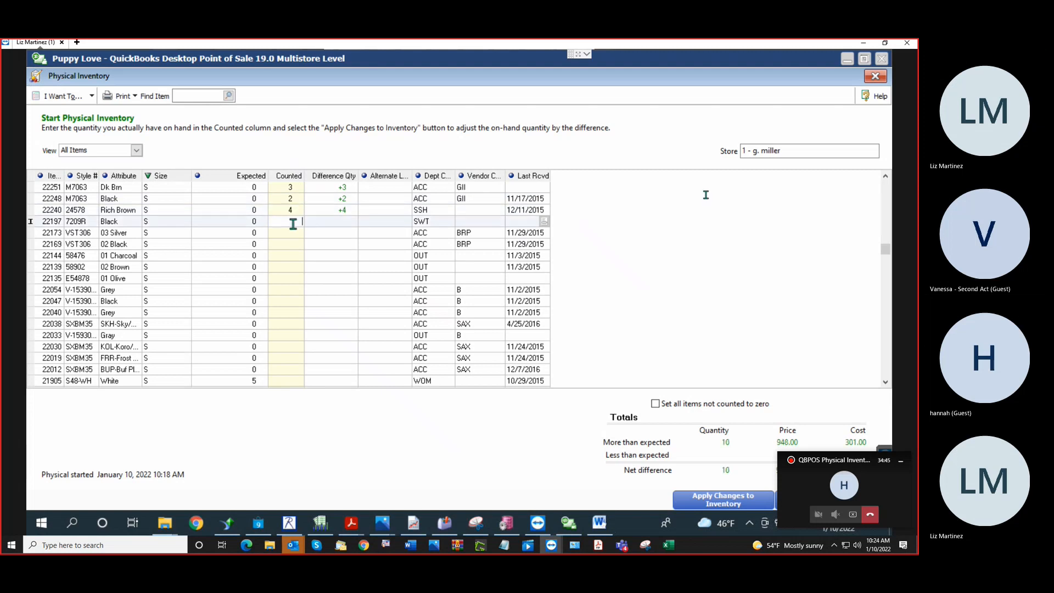
{"action": "key", "text": "Down"}
{"action": "type", "text": "4"}
{"action": "key", "text": "Down"}
{"action": "type", "text": "7"}
{"action": "key", "text": "Down"}
{"action": "type", "text": "9"}
{"action": "key", "text": "Down"}
{"action": "type", "text": "2"}
{"action": "key", "text": "Down"}
{"action": "type", "text": "5"}
{"action": "key", "text": "Down"}
{"action": "type", "text": "7"}
{"action": "key", "text": "Down"}
{"action": "type", "text": "8"}
{"action": "key", "text": "Down"}
{"action": "type", "text": "9"}
{"action": "key", "text": "Down"}
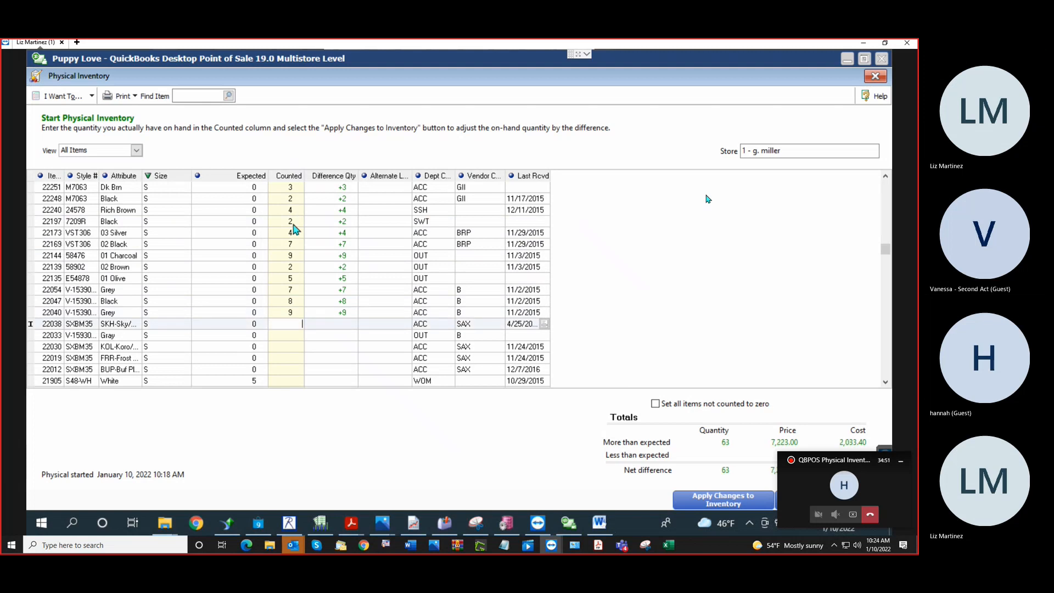
Look over the available View filters for the item list, keeping All Items.
{"action": "left_click", "coordinate": [265, 213]}
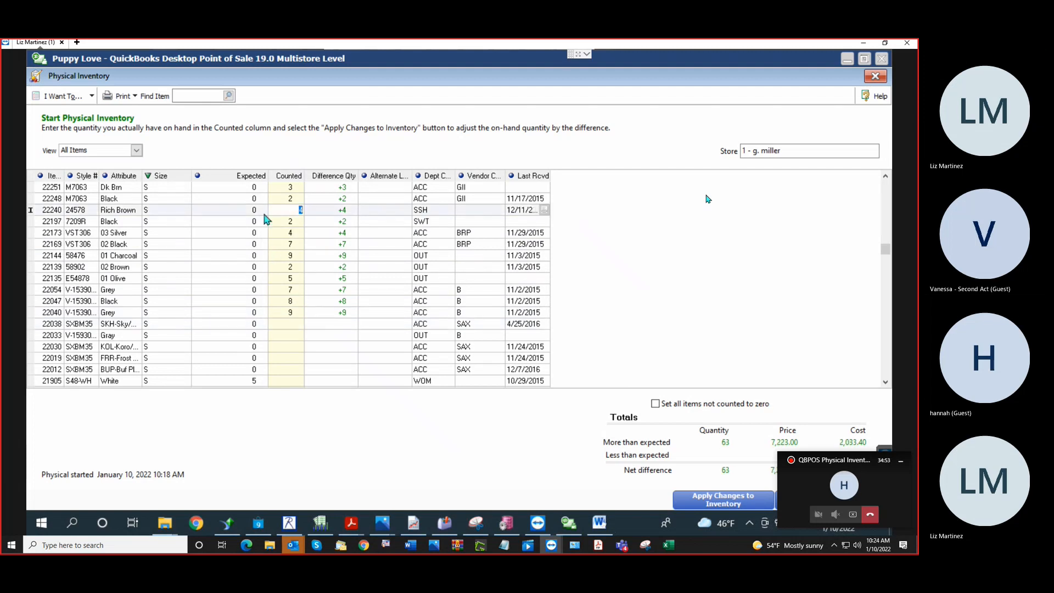
{"action": "left_click", "coordinate": [124, 151]}
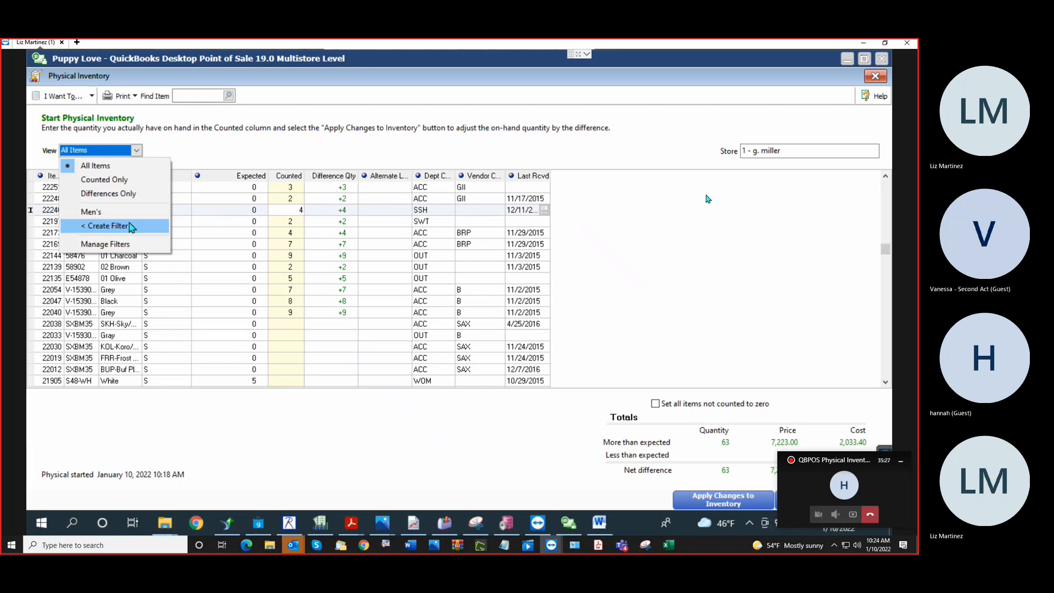
{"action": "left_click", "coordinate": [224, 245]}
Open Clear Counts From Scanner and go through its scanner memory clearing instructions to the last page.
{"action": "left_click", "coordinate": [57, 103]}
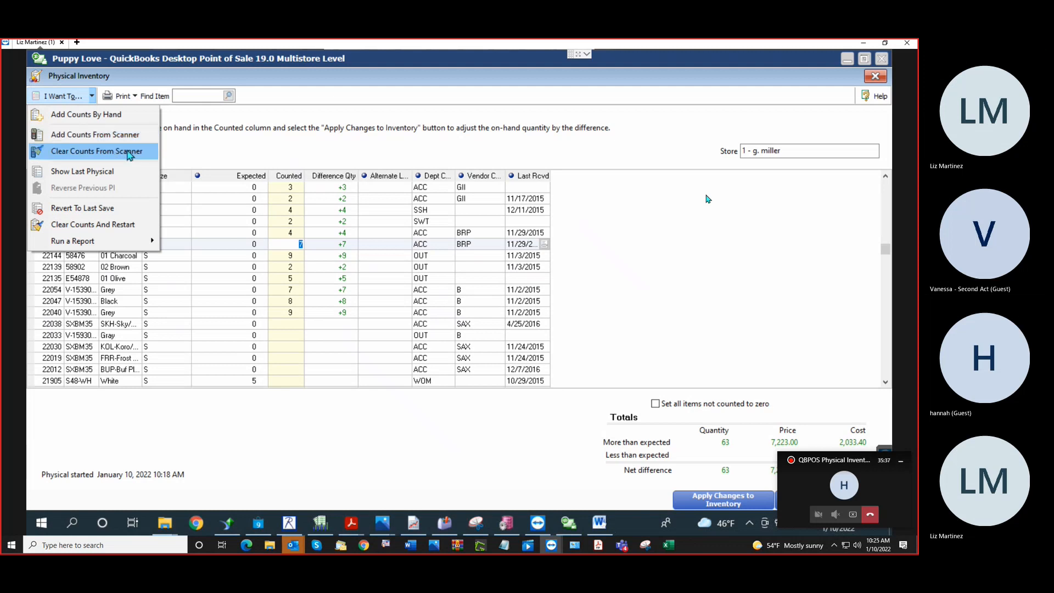
{"action": "left_click", "coordinate": [130, 153]}
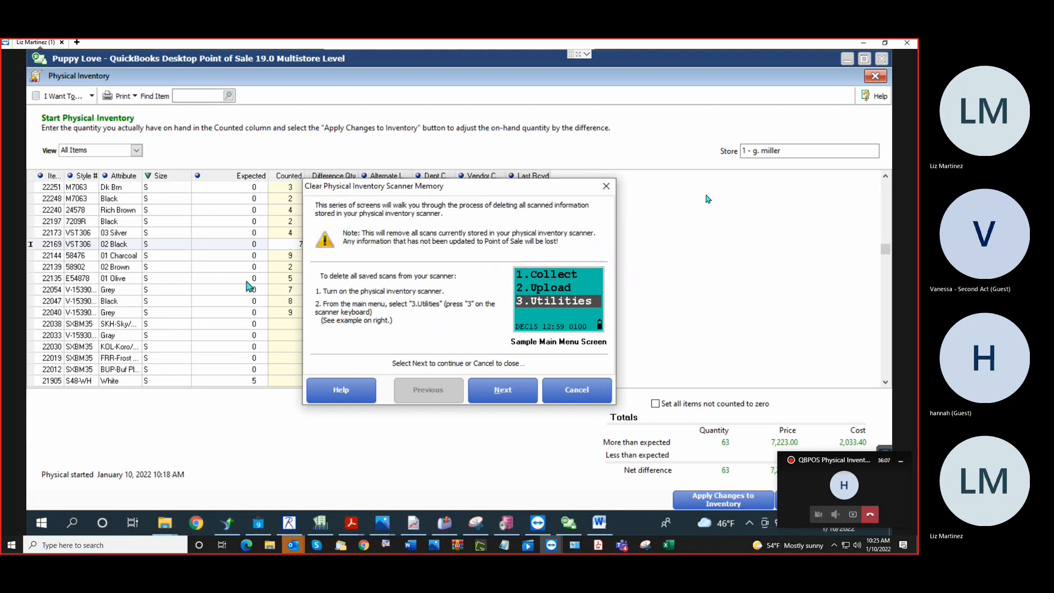
{"action": "left_click", "coordinate": [510, 388]}
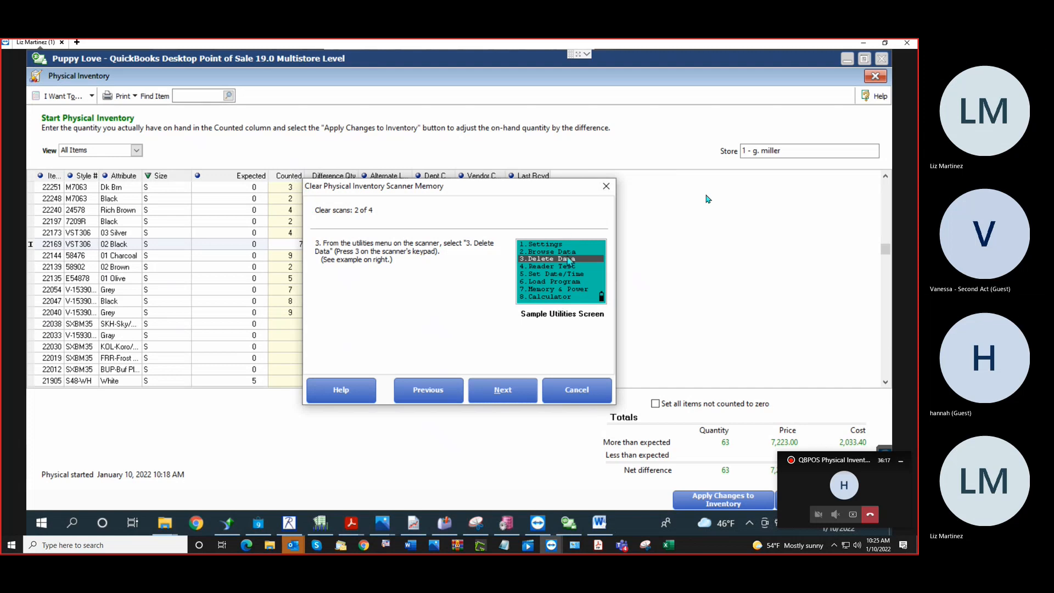
{"action": "left_click", "coordinate": [508, 389]}
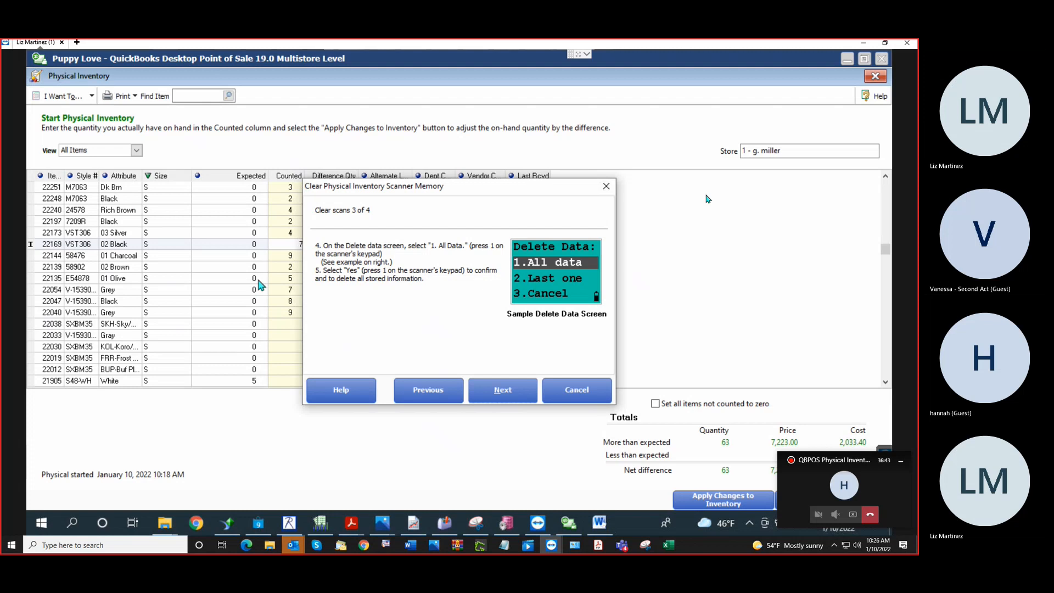
{"action": "left_click", "coordinate": [521, 391]}
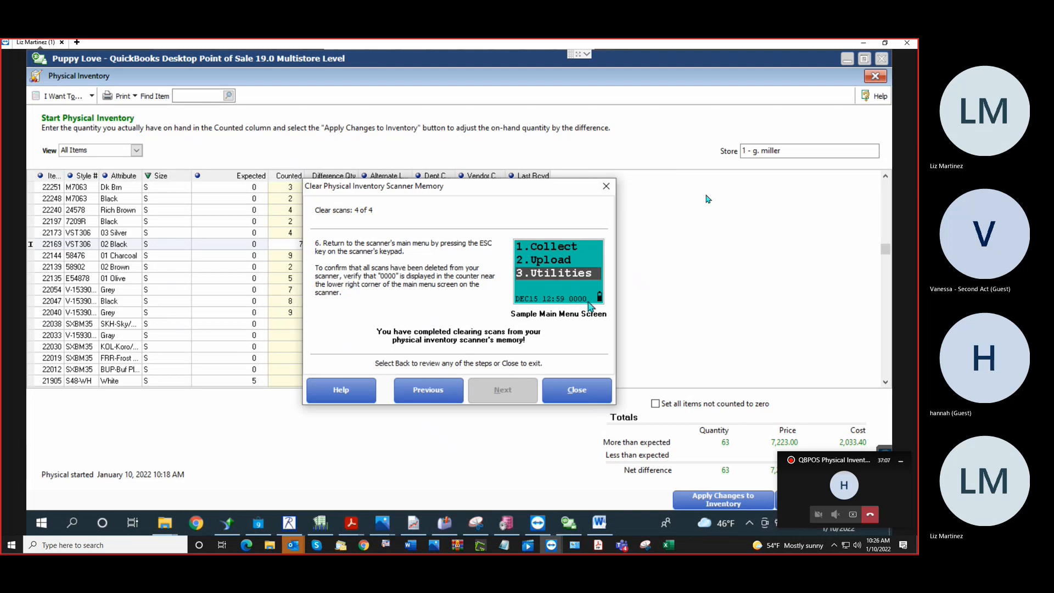
Close the scanner memory clearing instructions and look over the available physical inventory actions.
{"action": "left_click", "coordinate": [599, 395]}
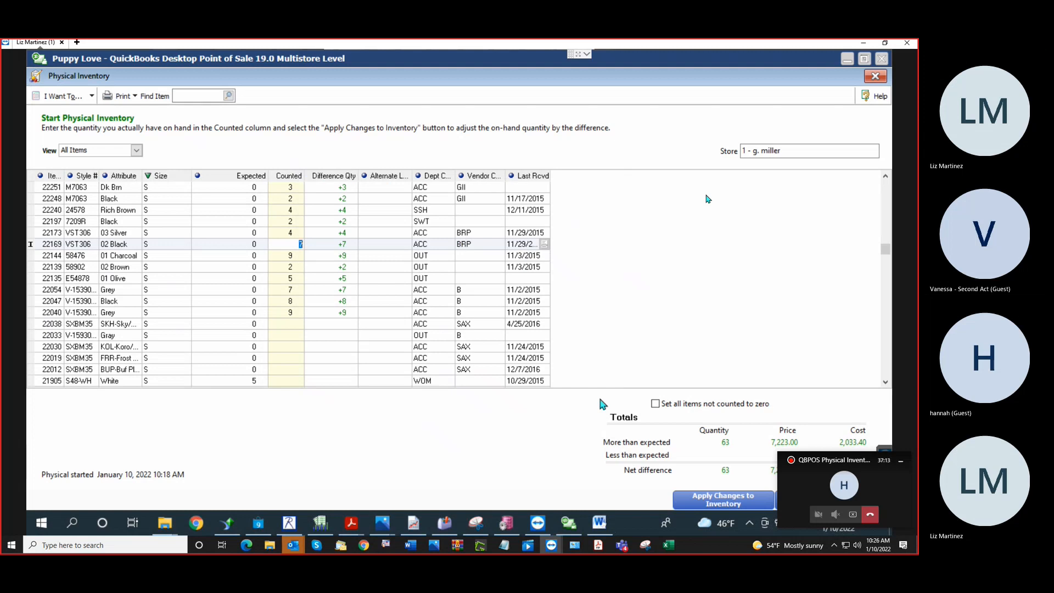
{"action": "left_click", "coordinate": [275, 277]}
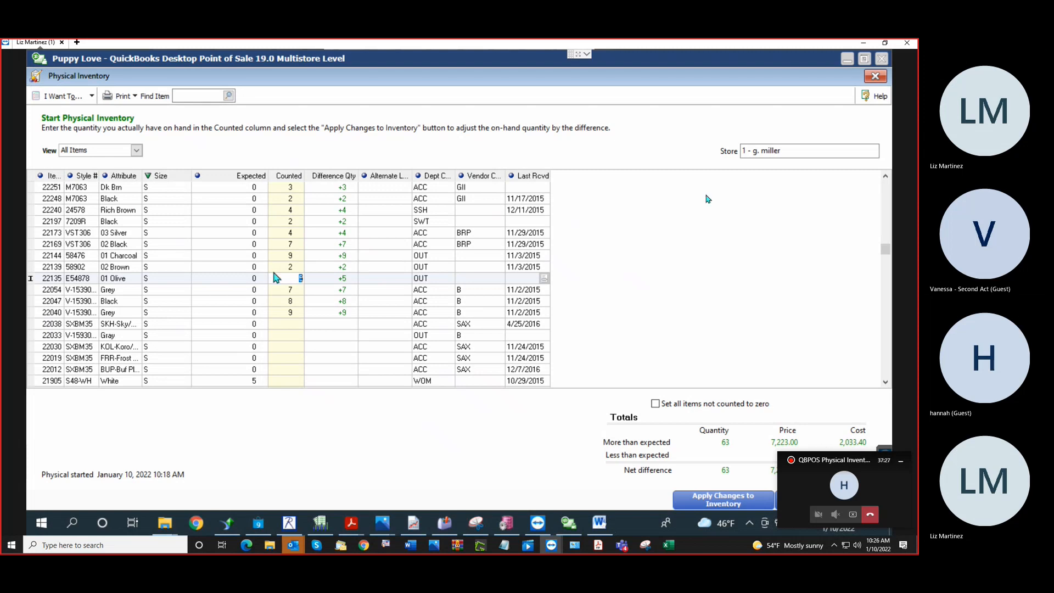
{"action": "left_click", "coordinate": [60, 96]}
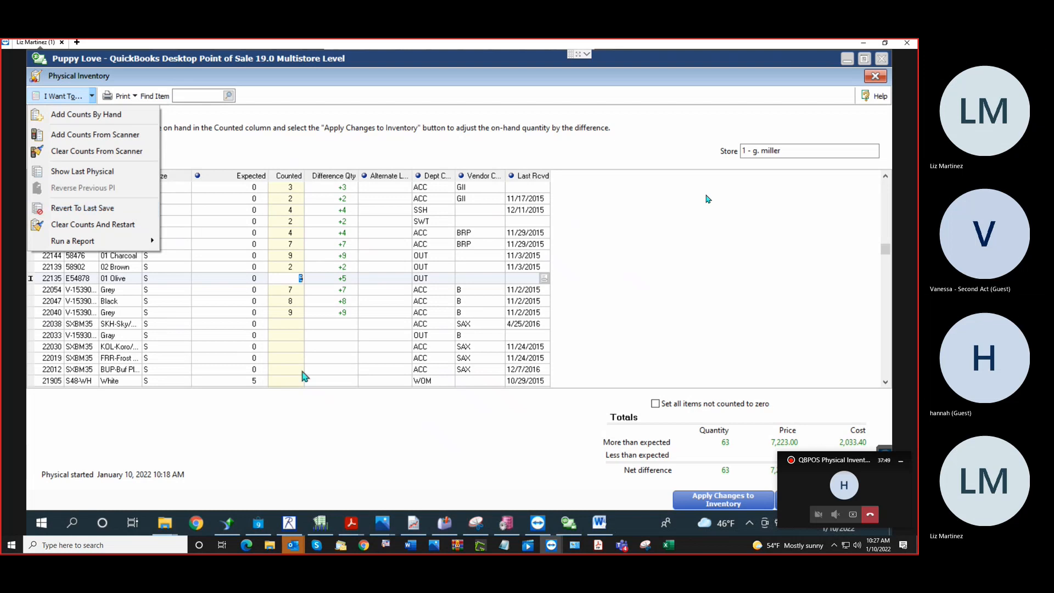
{"action": "left_click", "coordinate": [741, 395]}
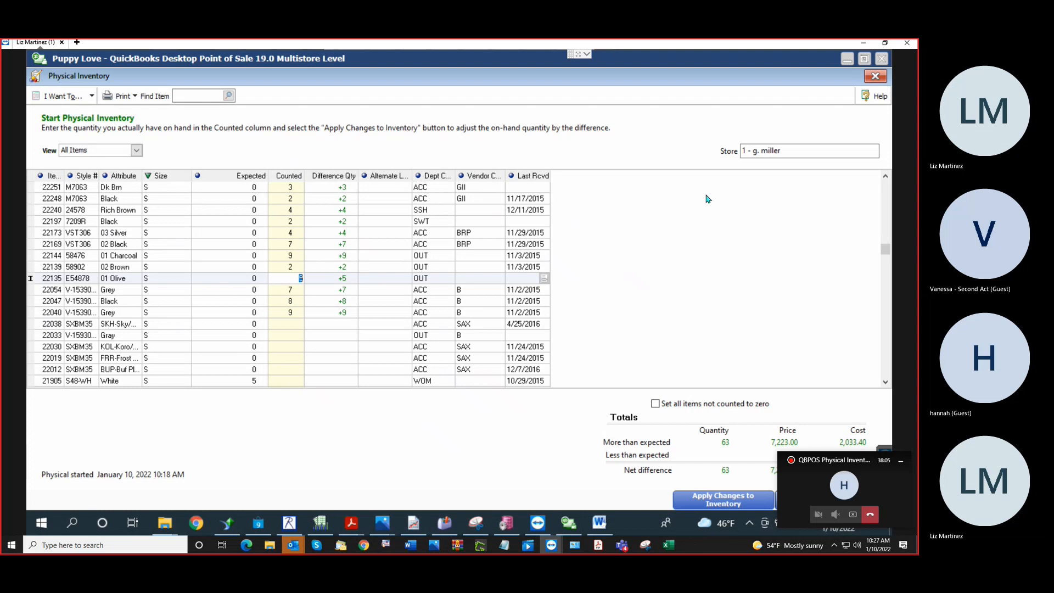
Clear all existing item counts and restart the physical inventory with blank counts.
{"action": "left_click", "coordinate": [50, 98]}
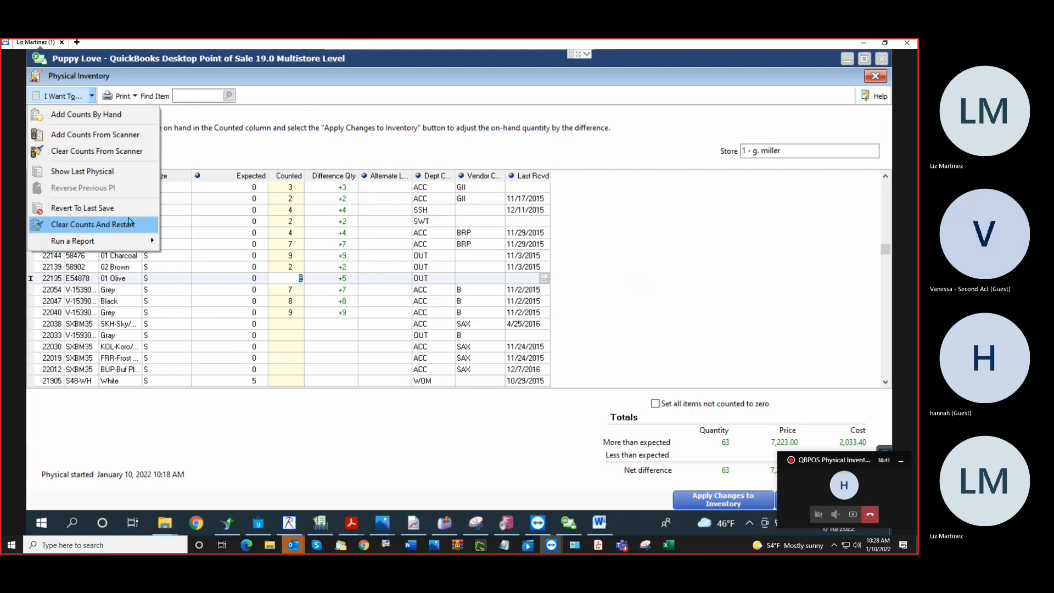
{"action": "left_click", "coordinate": [130, 223]}
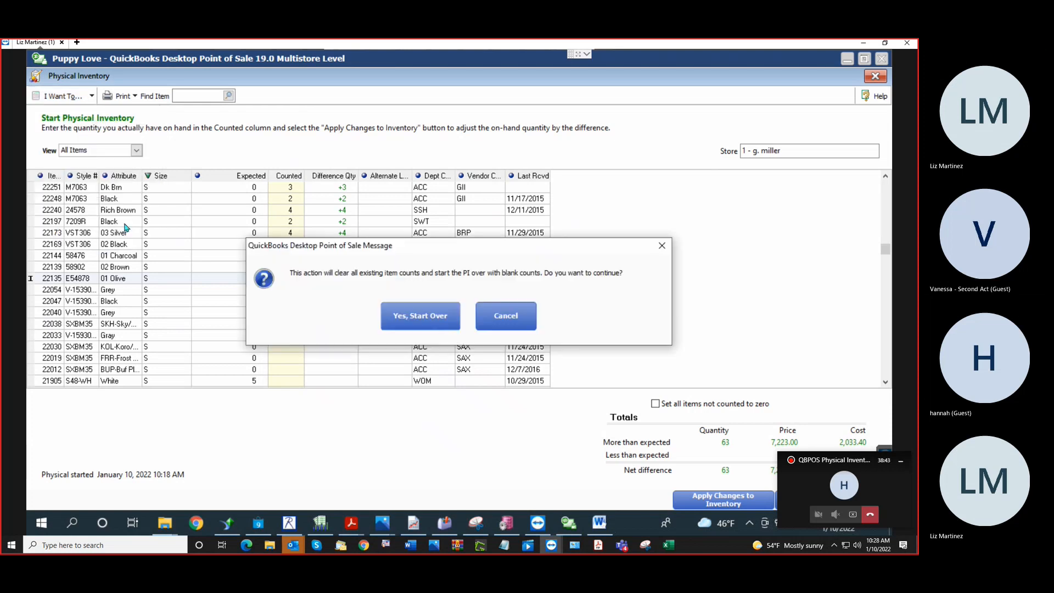
{"action": "left_click", "coordinate": [386, 314]}
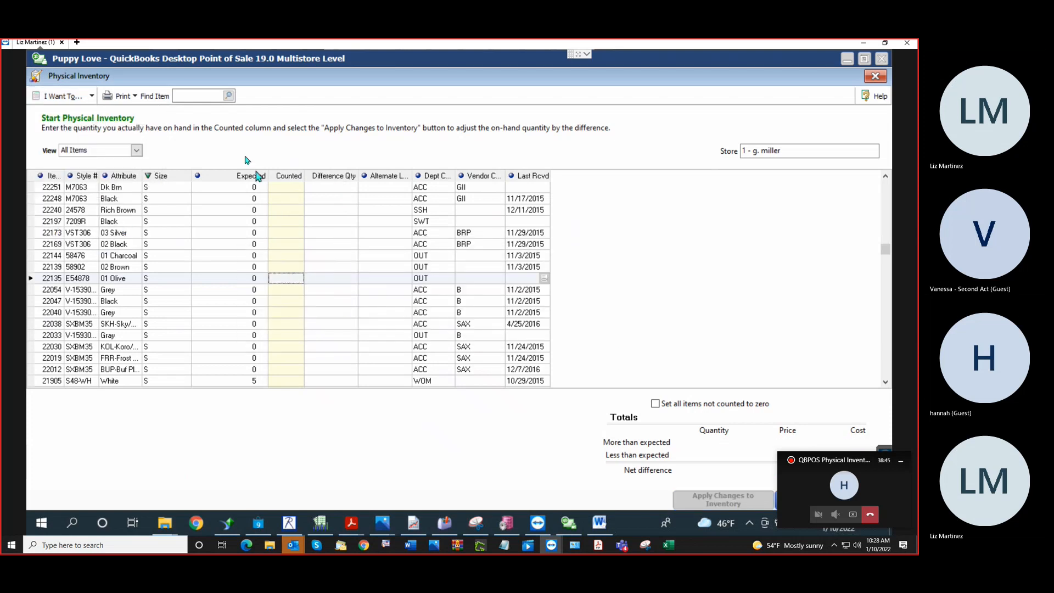
Look over the physical inventory reports that can be run.
{"action": "left_click", "coordinate": [286, 233]}
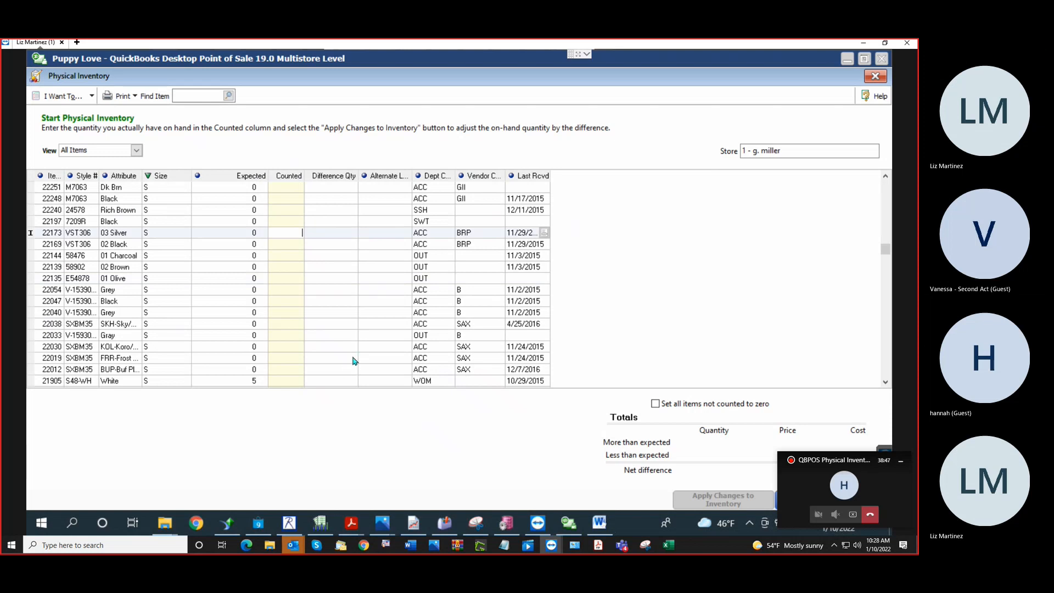
{"action": "left_click", "coordinate": [61, 95]}
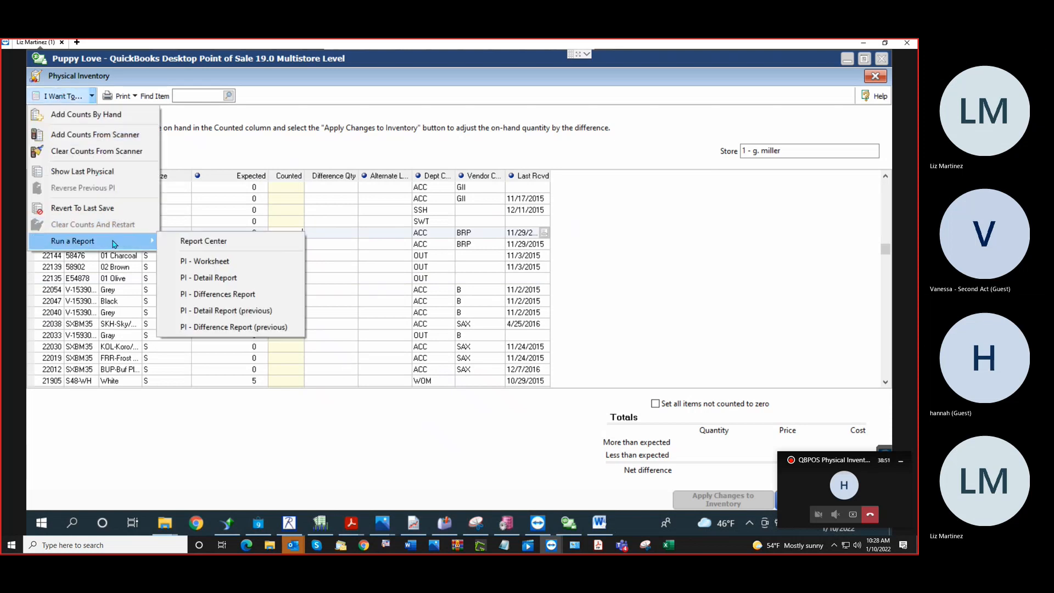
{"action": "mouse_move", "coordinate": [154, 246]}
Enter counts 2, 2, 2, 2, 22, 2, blank, 54, 1, 5 and 2 for the items from 22251 down to 22047.
{"action": "left_click", "coordinate": [283, 188]}
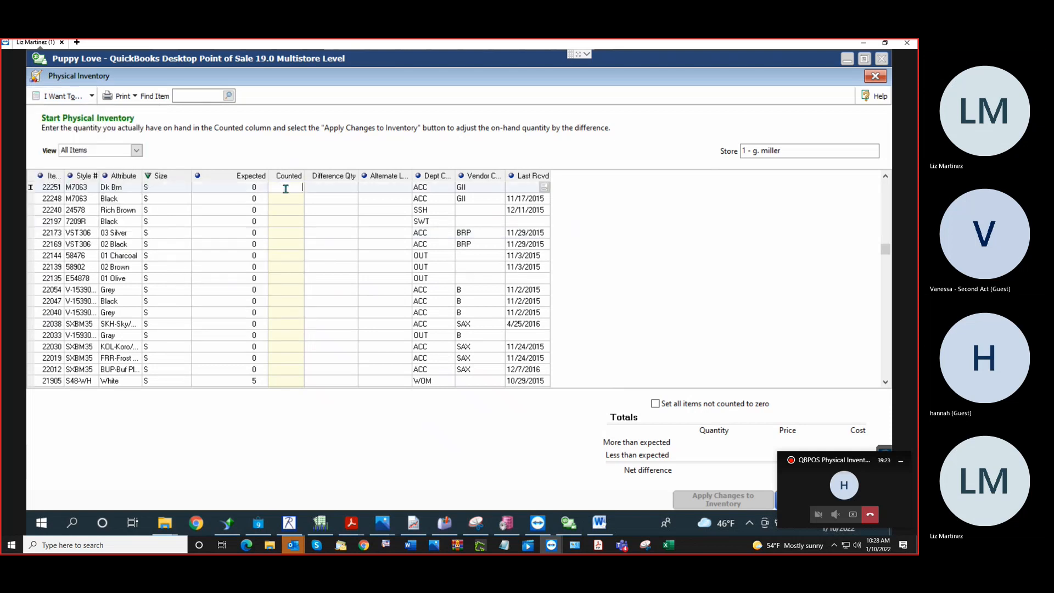
{"action": "type", "text": "2"}
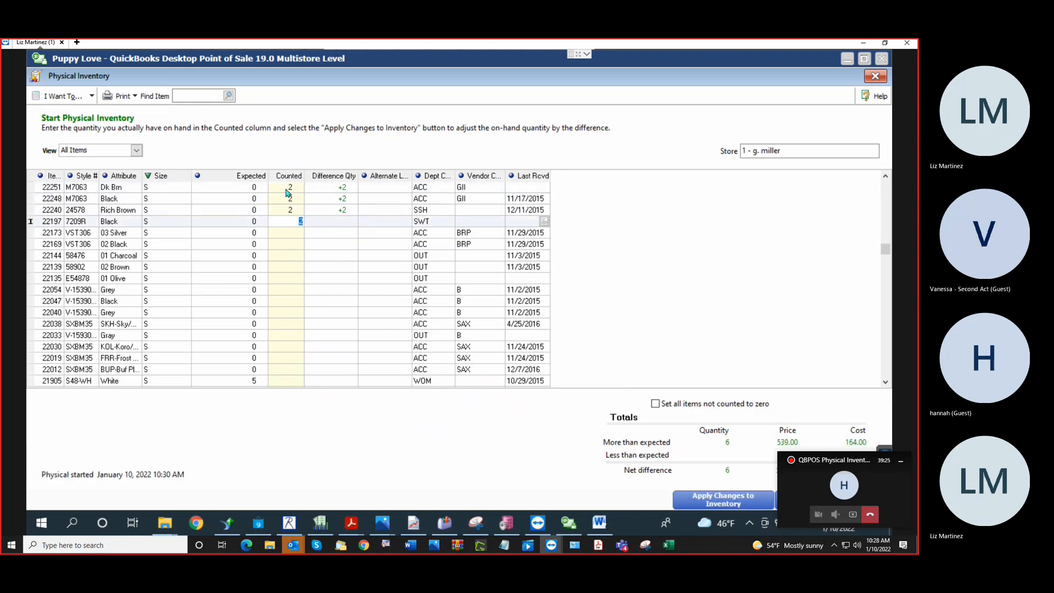
{"action": "type", "text": " 2 2 2 22 2  54 1 5 2 1  1"}
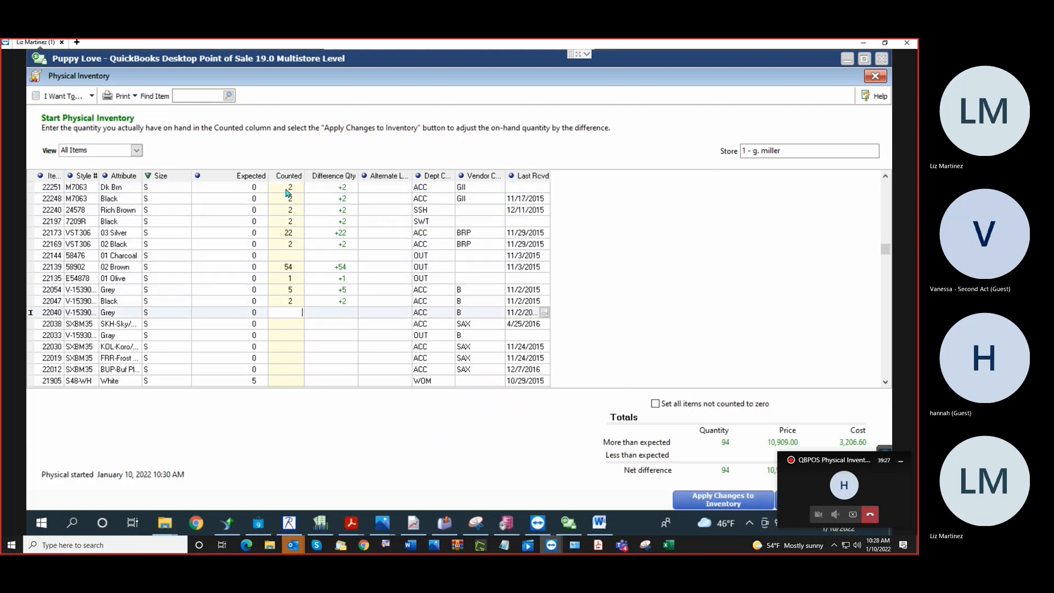
Enter counts 1, blank, 1, 1, 1, 4, 4, 7, 7, 2, blank and 1 for the items from 22040 down to 21756.
{"action": "type", "text": " 1 1 4 4 7 7 2"}
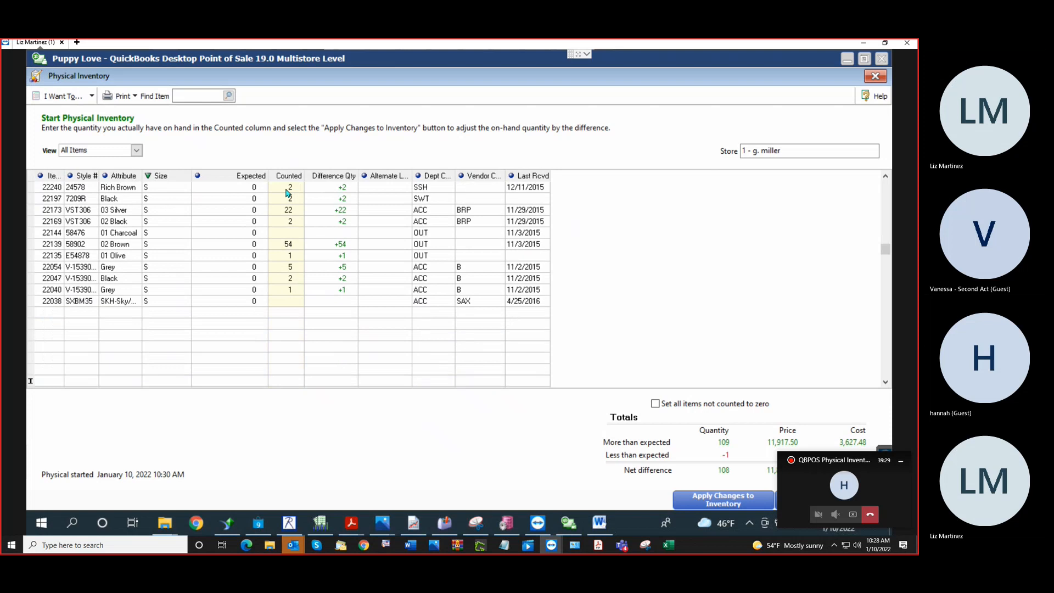
{"action": "type", "text": "  1"}
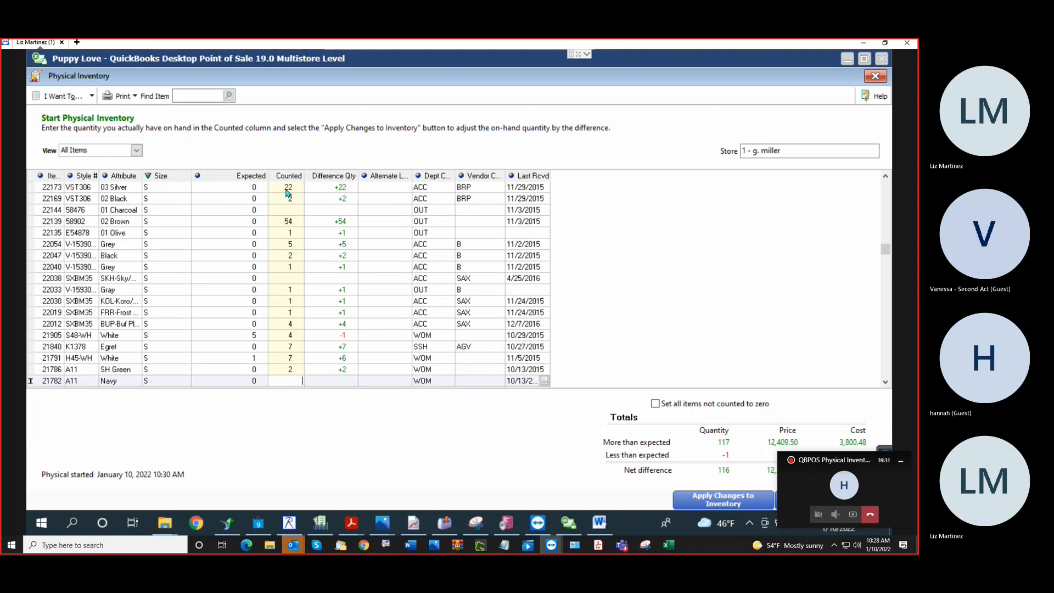
{"action": "left_click", "coordinate": [297, 324]}
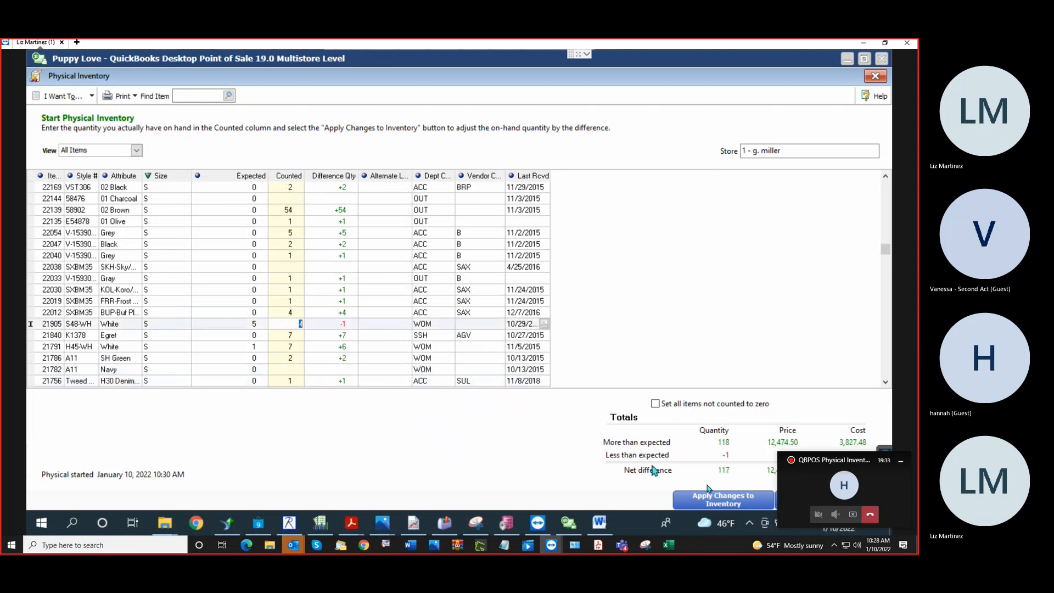
Move the floating meeting window off the inventory totals and the save and apply controls.
{"action": "left_click_drag", "start_coordinate": [855, 461], "coordinate": [86, 476]}
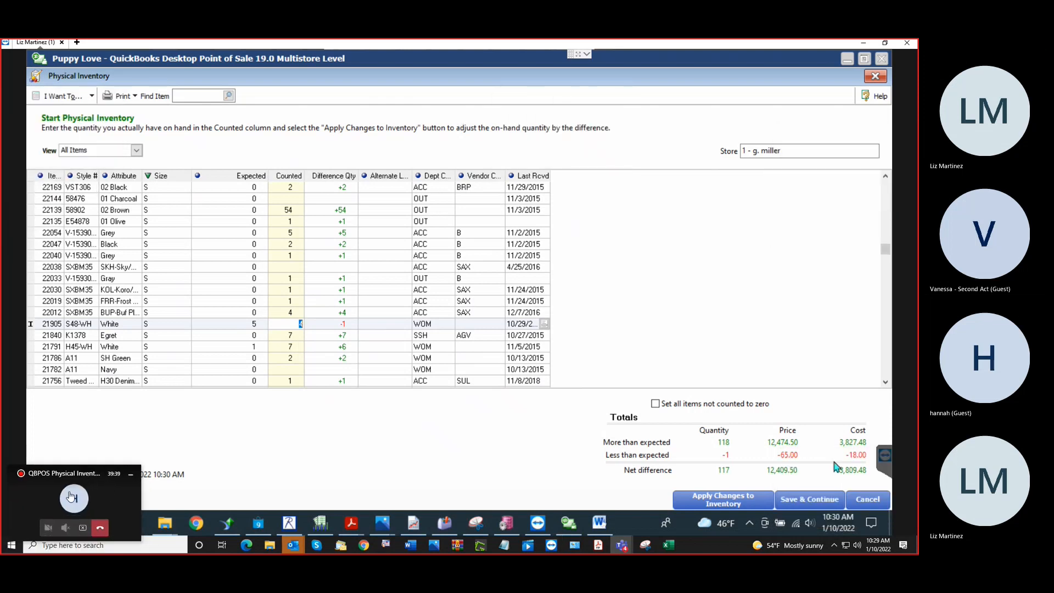
{"action": "left_click_drag", "start_coordinate": [73, 476], "coordinate": [66, 491]}
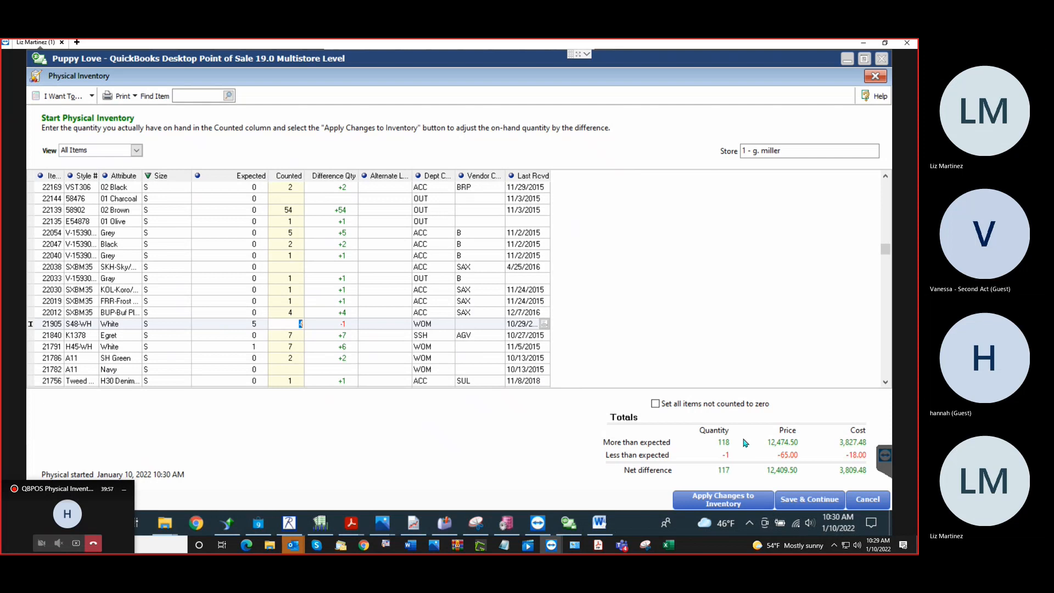
Review the entered counts in the list and set all items not counted to zero.
{"action": "left_click", "coordinate": [276, 199]}
{"action": "left_click", "coordinate": [287, 257]}
{"action": "left_click", "coordinate": [297, 312]}
{"action": "scroll", "coordinate": [301, 312], "scroll_direction": "down", "scroll_amount": 3}
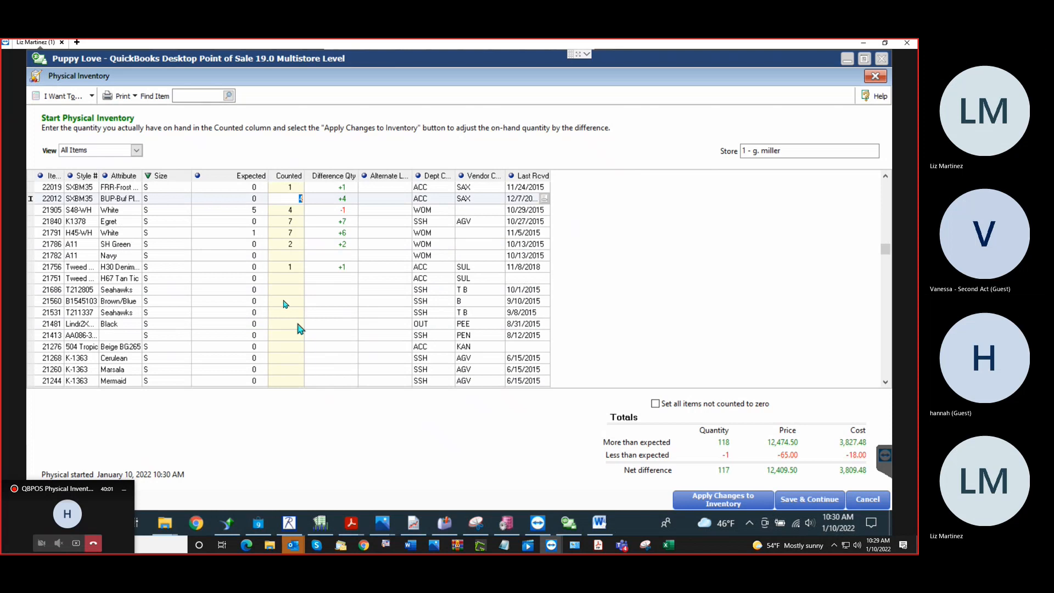
{"action": "scroll", "coordinate": [301, 329], "scroll_direction": "up", "scroll_amount": 6}
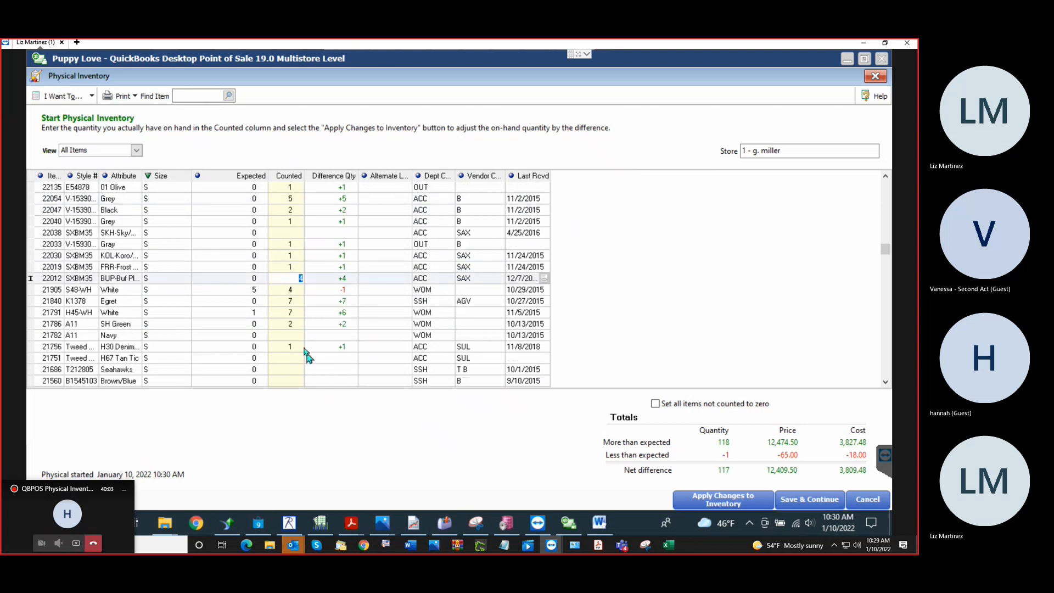
{"action": "left_click", "coordinate": [291, 213]}
{"action": "scroll", "coordinate": [295, 305], "scroll_direction": "up", "scroll_amount": 1}
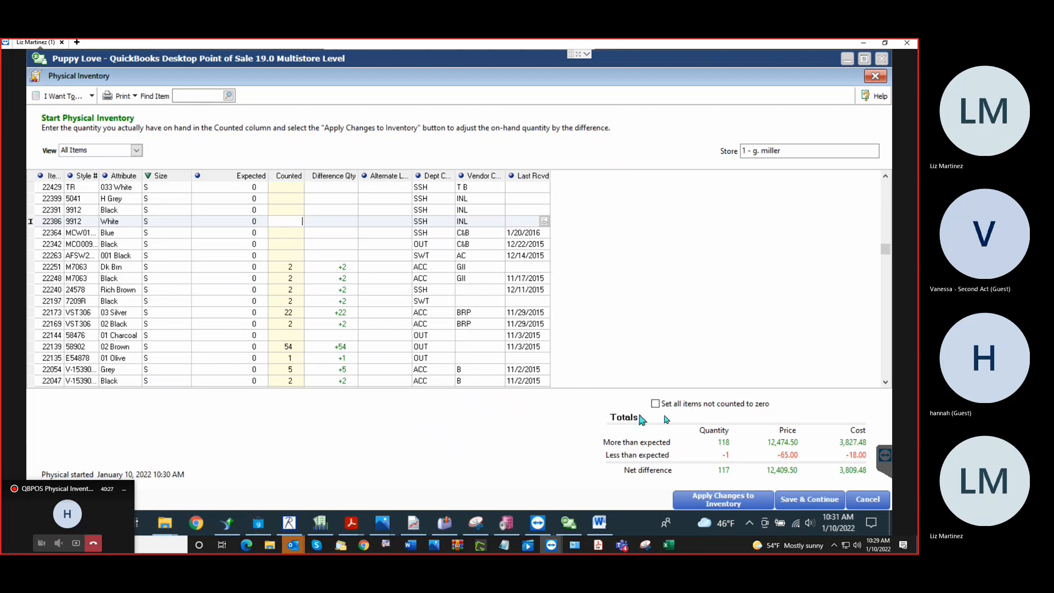
{"action": "left_click", "coordinate": [717, 406]}
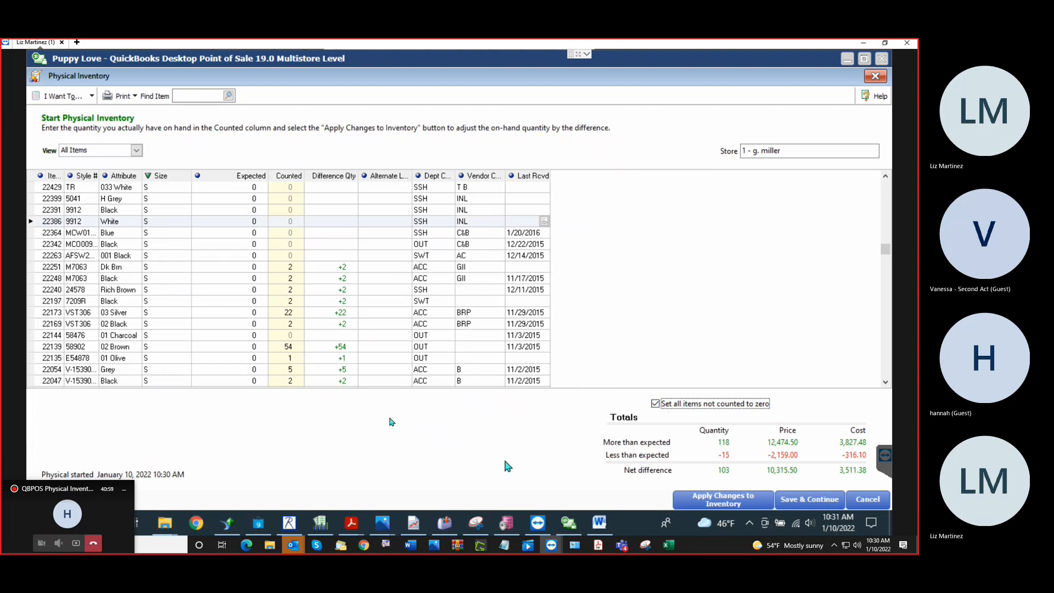
Start a PI - Differences Report and open its options for adding or removing columns.
{"action": "left_click", "coordinate": [84, 99]}
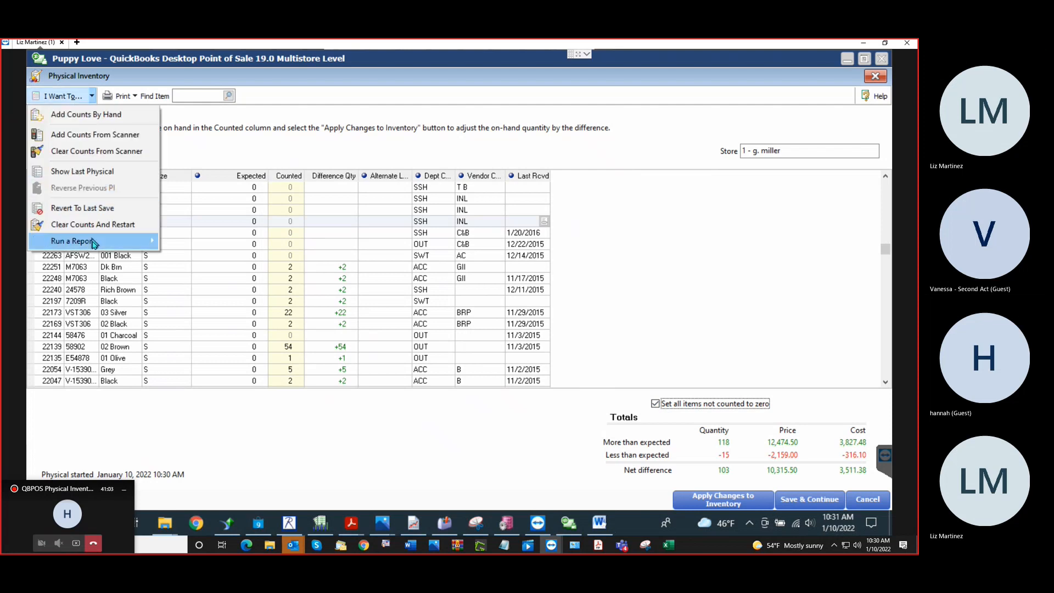
{"action": "mouse_move", "coordinate": [95, 246]}
{"action": "left_click", "coordinate": [226, 295]}
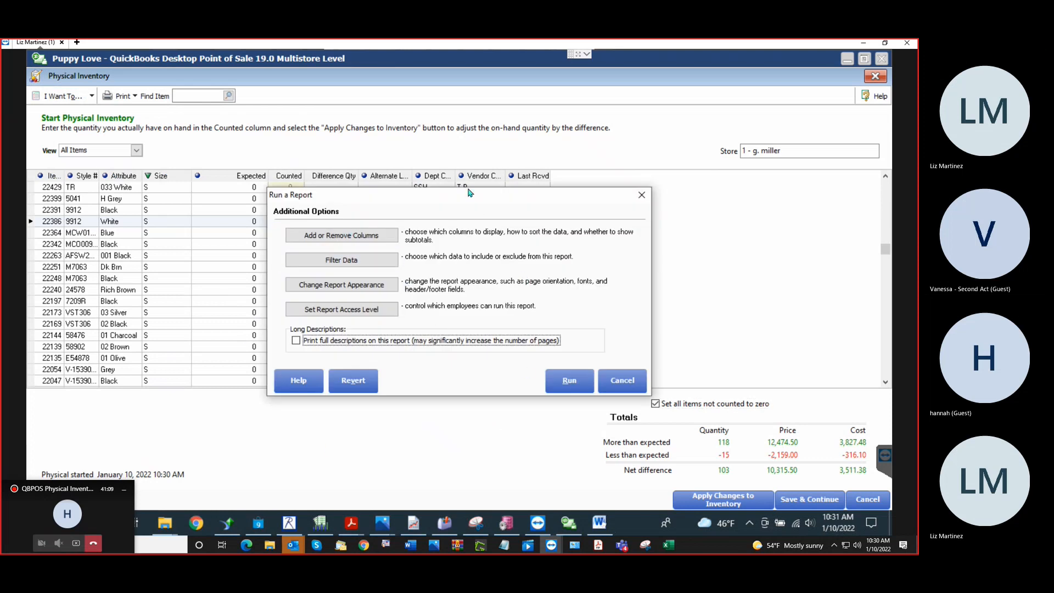
{"action": "left_click_drag", "start_coordinate": [474, 200], "coordinate": [453, 120]}
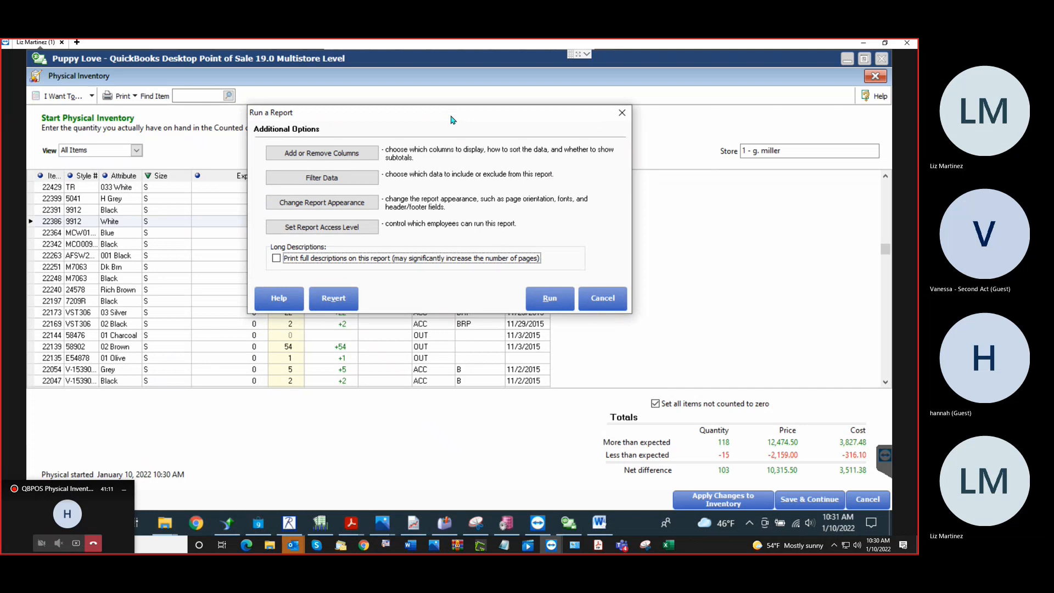
{"action": "left_click", "coordinate": [324, 153]}
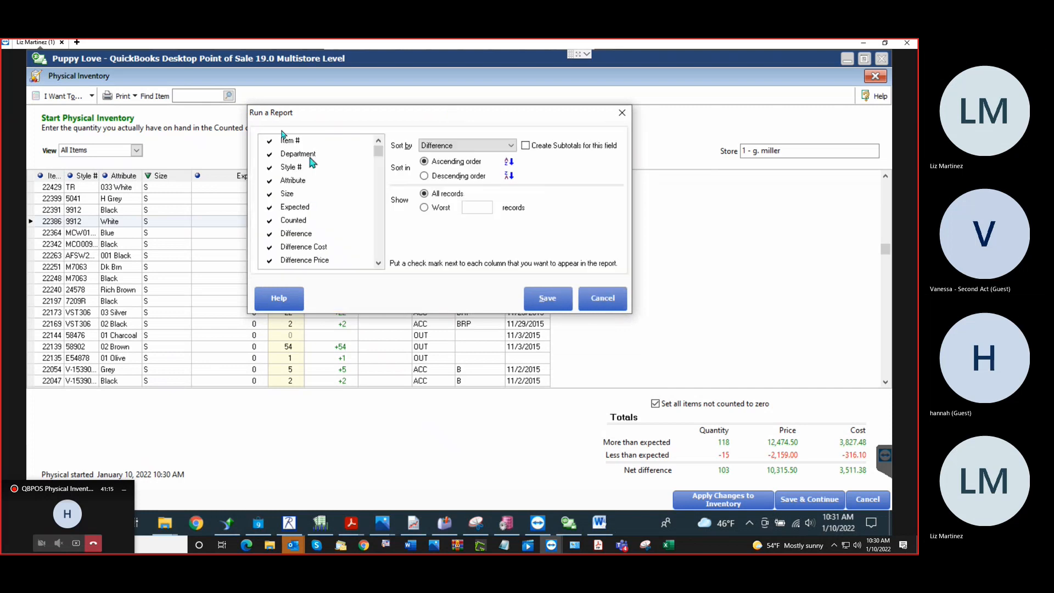
Add the Vendor Name, Dept Code and Item Description columns to the differences report, leaving Vendor Code out.
{"action": "left_click", "coordinate": [378, 263]}
{"action": "left_click", "coordinate": [378, 263]}
{"action": "left_click", "coordinate": [378, 263]}
{"action": "left_click", "coordinate": [377, 263]}
{"action": "left_click", "coordinate": [377, 263]}
{"action": "left_click", "coordinate": [378, 263]}
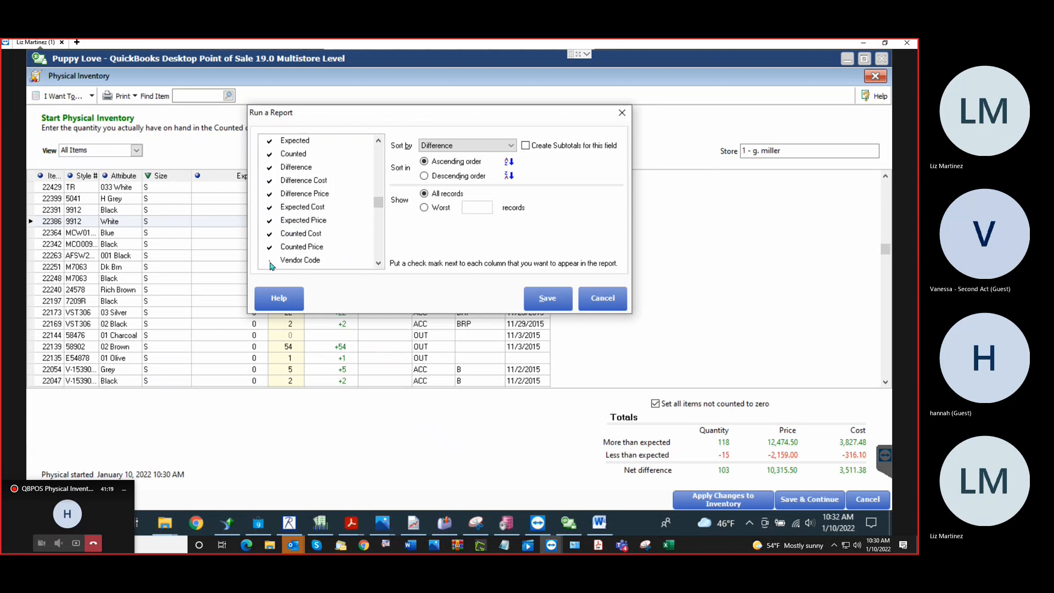
{"action": "left_click", "coordinate": [270, 262]}
{"action": "left_click", "coordinate": [378, 258]}
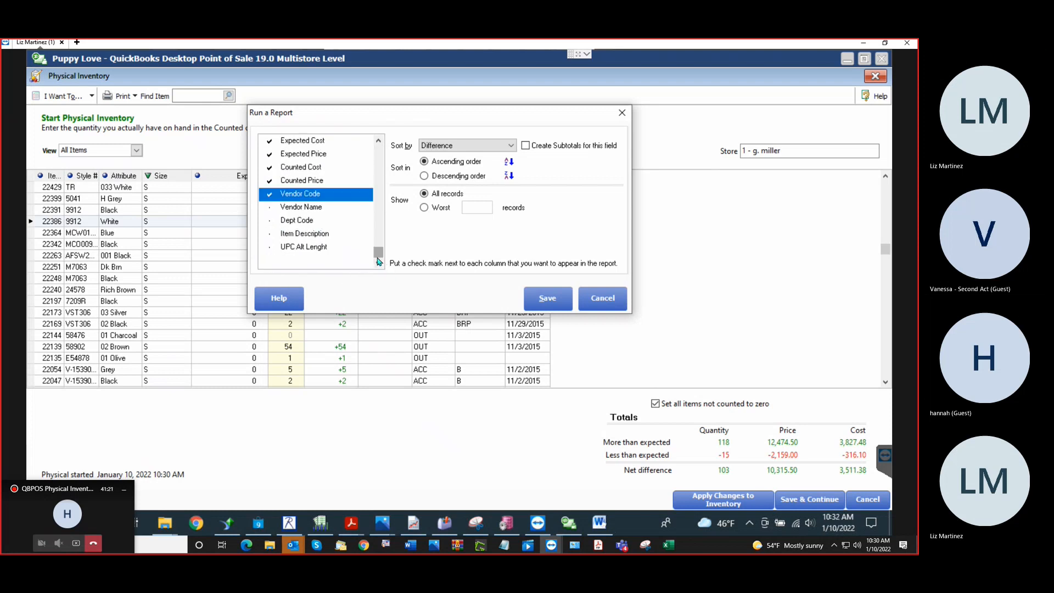
{"action": "left_click", "coordinate": [270, 208]}
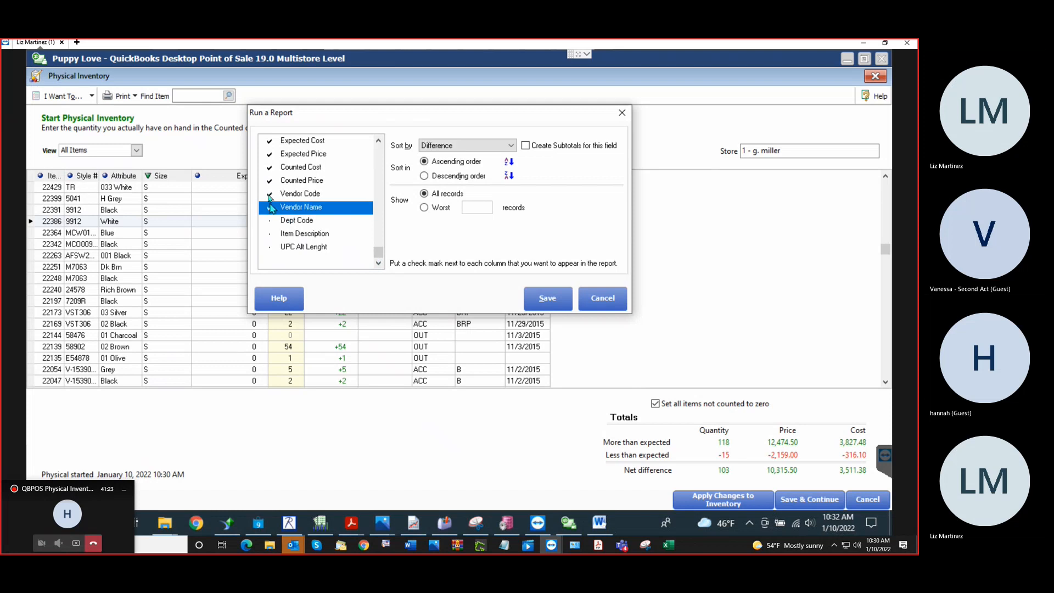
{"action": "left_click", "coordinate": [270, 194]}
{"action": "left_click", "coordinate": [270, 221]}
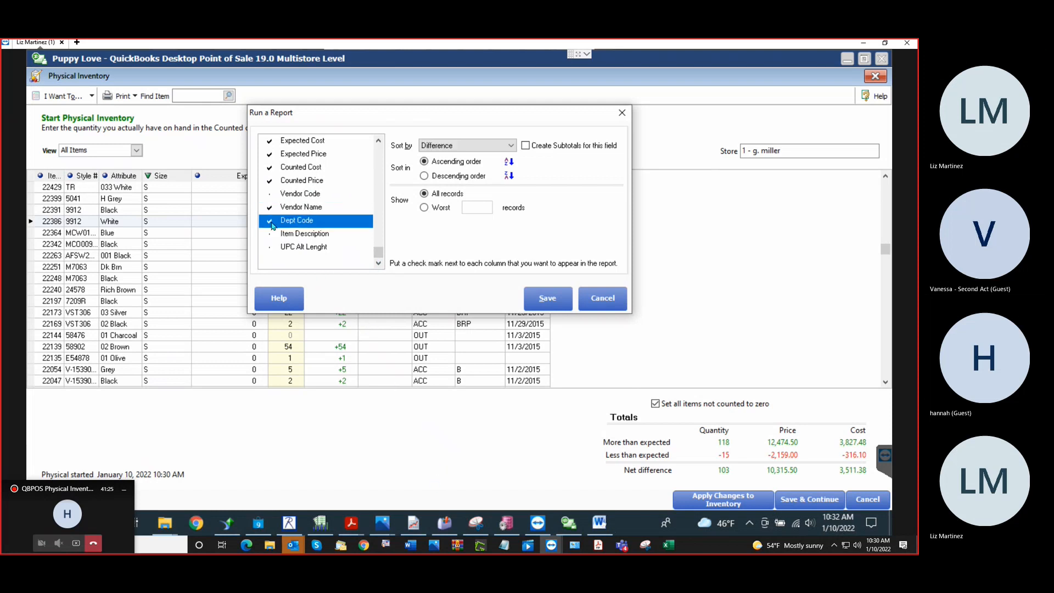
{"action": "left_click", "coordinate": [270, 234]}
Check the selected columns, save the selection and run the PI Differences Report.
{"action": "left_click_drag", "start_coordinate": [378, 255], "coordinate": [379, 144]}
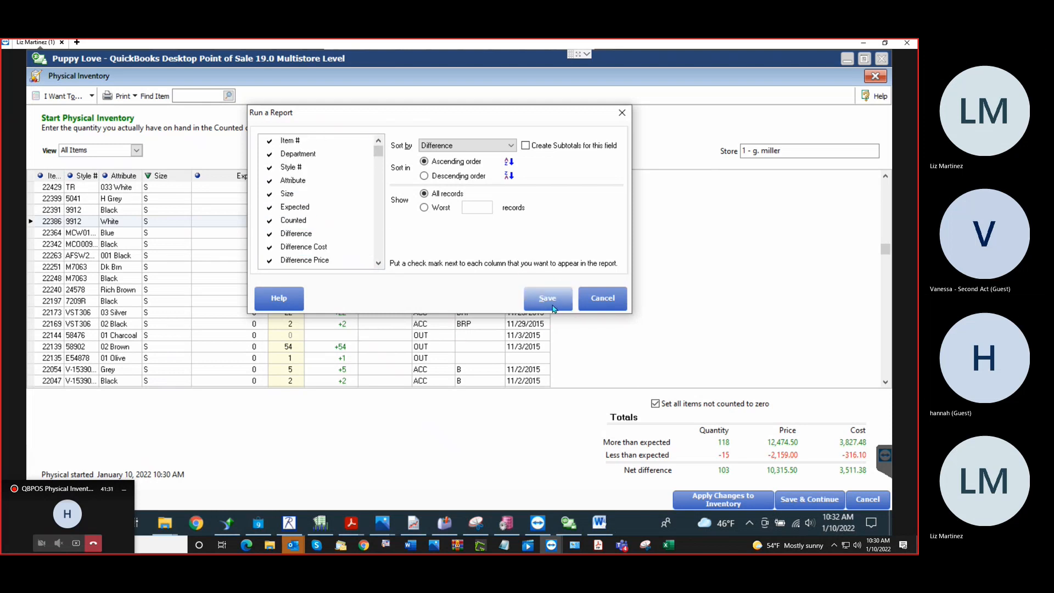
{"action": "left_click", "coordinate": [554, 309]}
{"action": "left_click", "coordinate": [550, 299]}
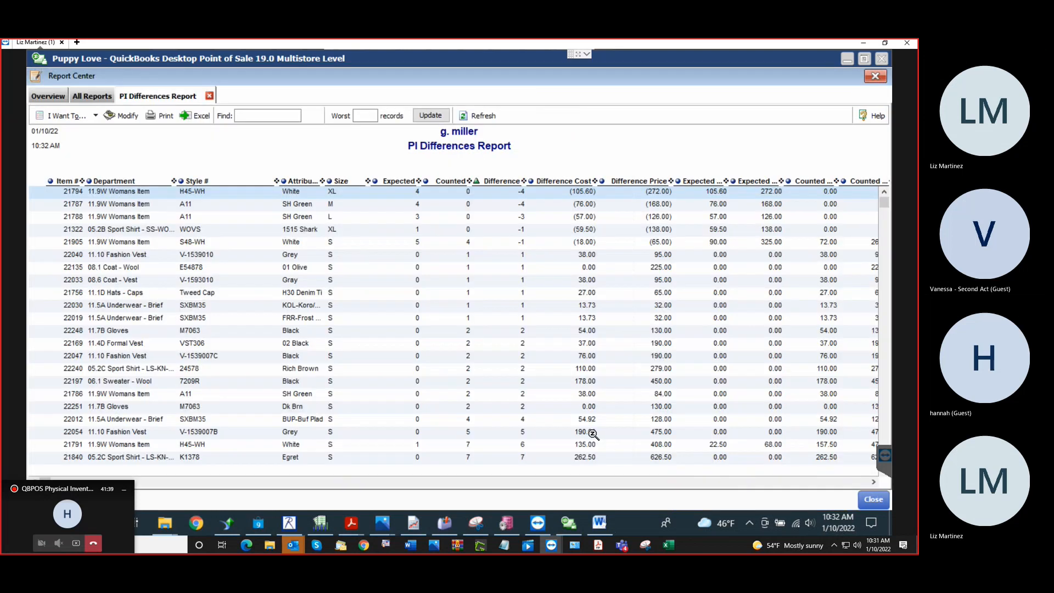
Examine the report's quantity differences down to the totals row and sort it by Difference in descending order.
{"action": "left_click", "coordinate": [513, 193]}
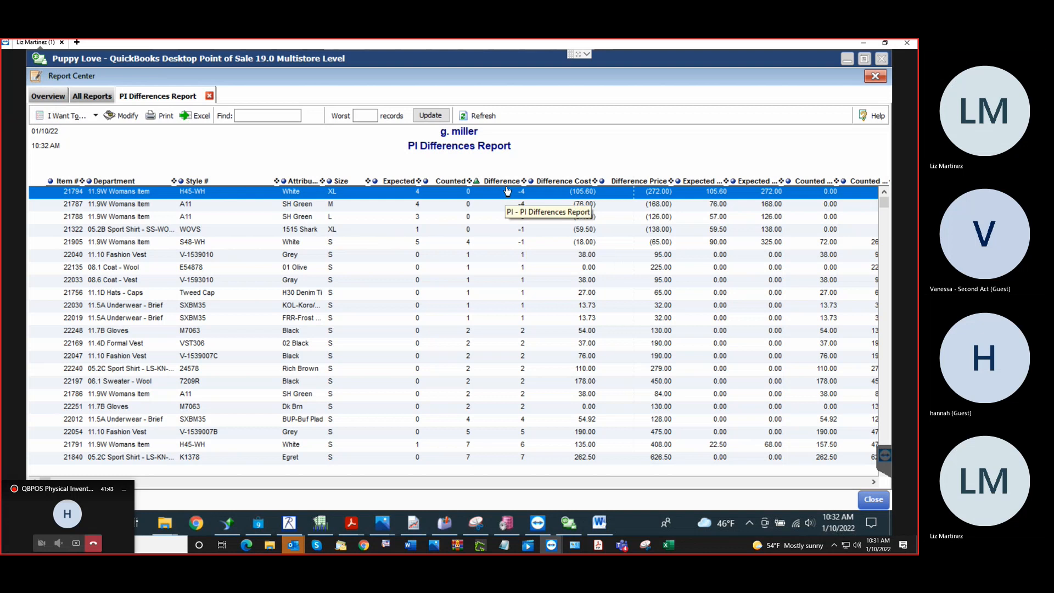
{"action": "left_click", "coordinate": [519, 358]}
{"action": "scroll", "coordinate": [518, 358], "scroll_direction": "down", "scroll_amount": 4}
{"action": "scroll", "coordinate": [519, 358], "scroll_direction": "down", "scroll_amount": 2}
{"action": "scroll", "coordinate": [520, 357], "scroll_direction": "up", "scroll_amount": 20}
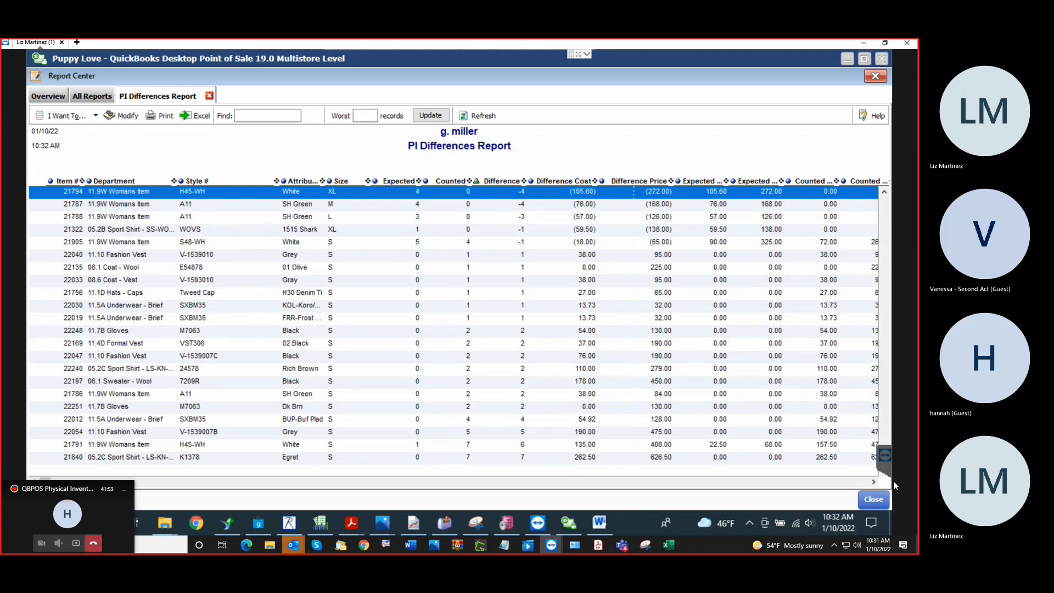
{"action": "scroll", "coordinate": [563, 409], "scroll_direction": "down", "scroll_amount": 20}
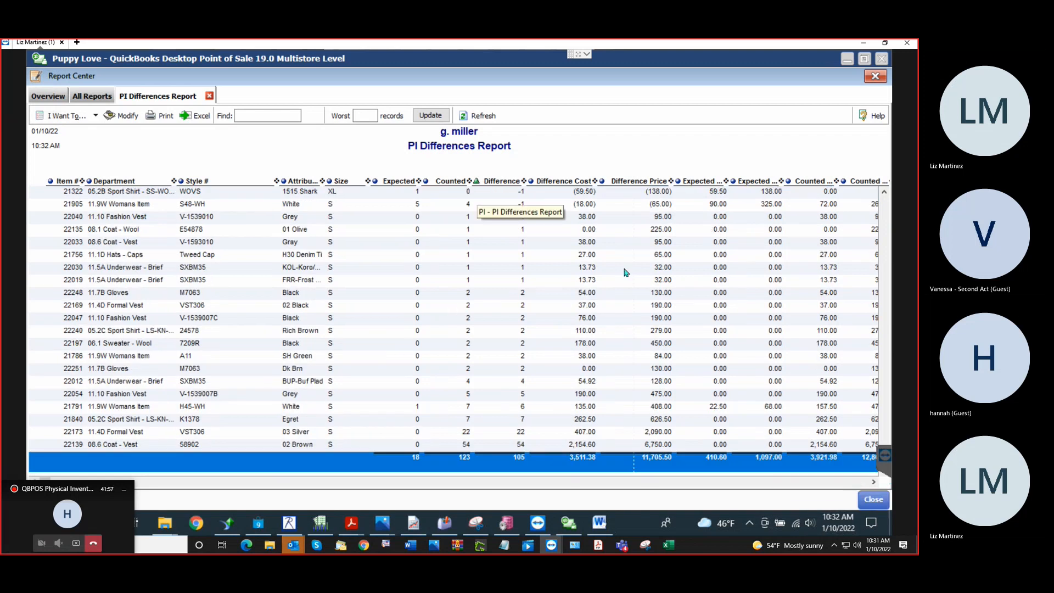
{"action": "left_click", "coordinate": [476, 182]}
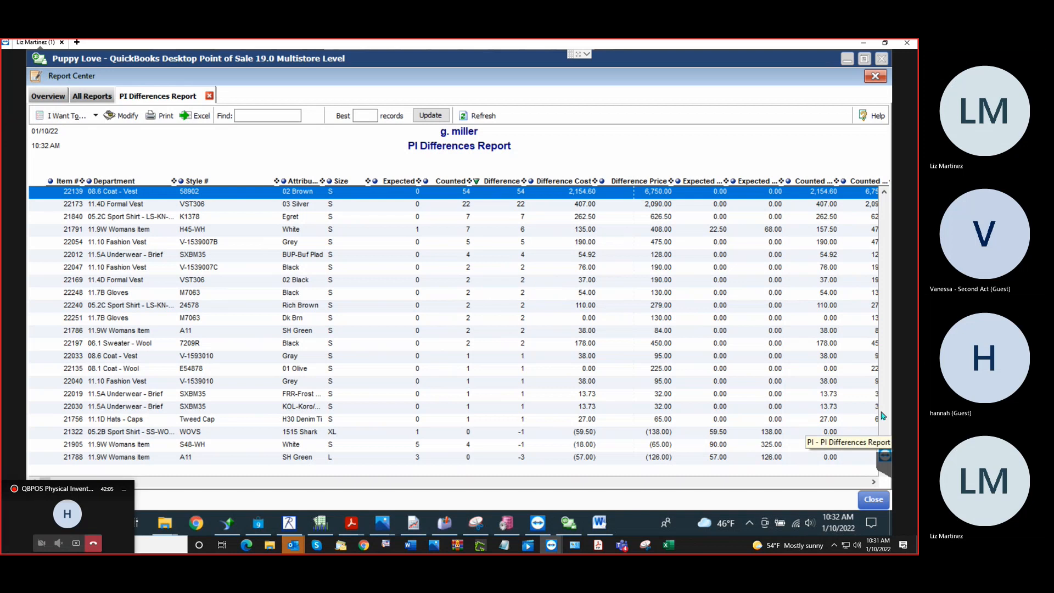
Compare the PI Differences Report sorted by Difference and by Style # in both directions, and close the report.
{"action": "left_click", "coordinate": [471, 218]}
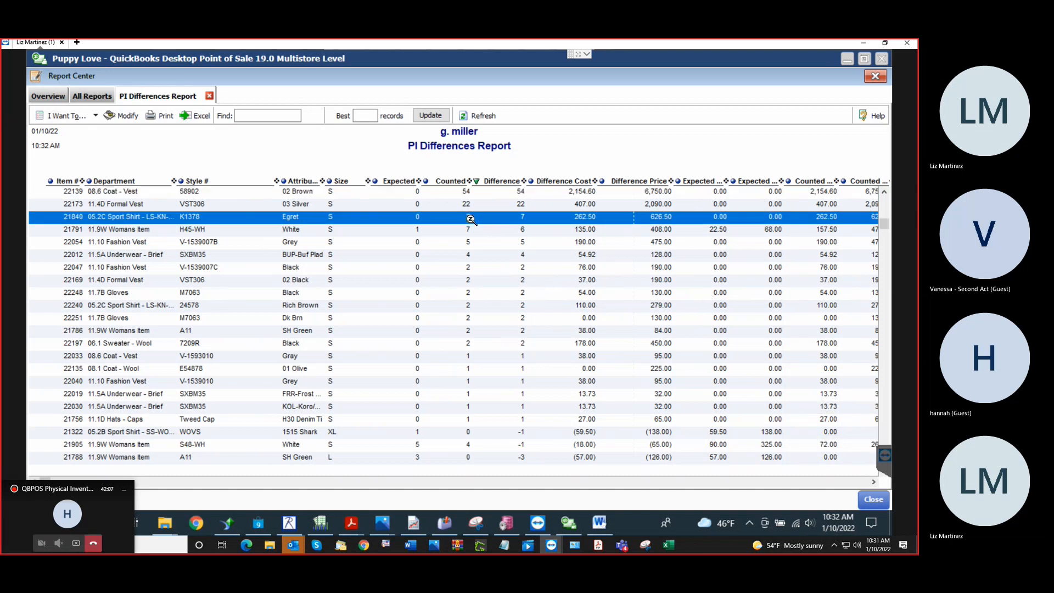
{"action": "left_click", "coordinate": [497, 193]}
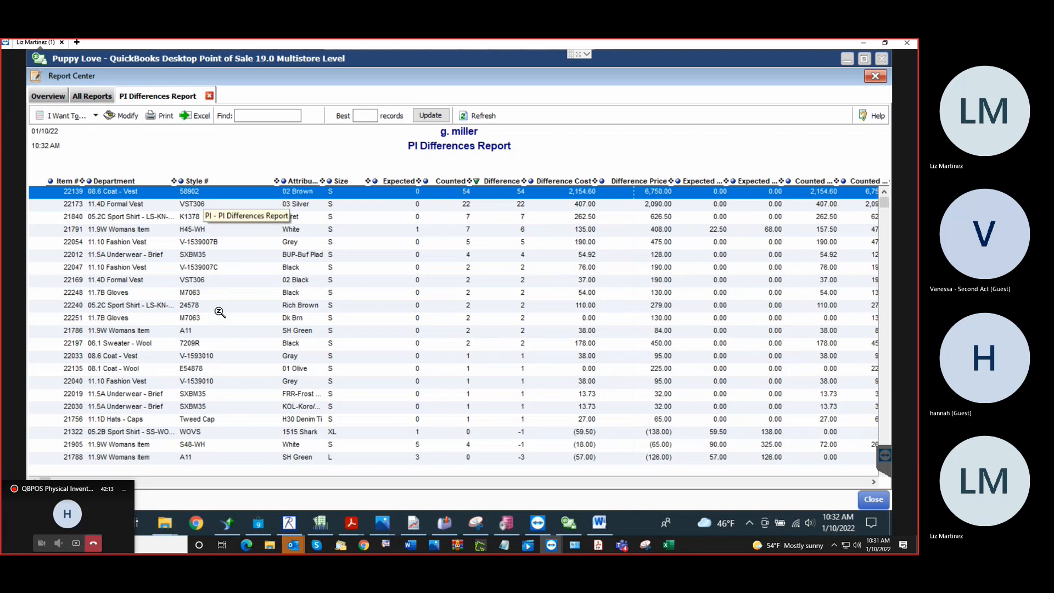
{"action": "left_click", "coordinate": [477, 182]}
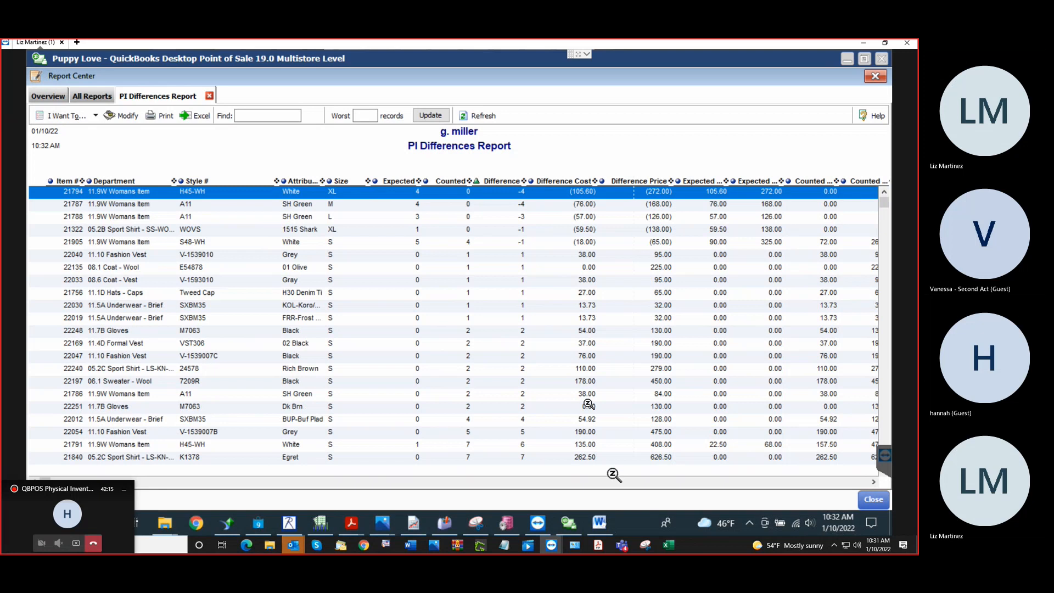
{"action": "left_click", "coordinate": [477, 181]}
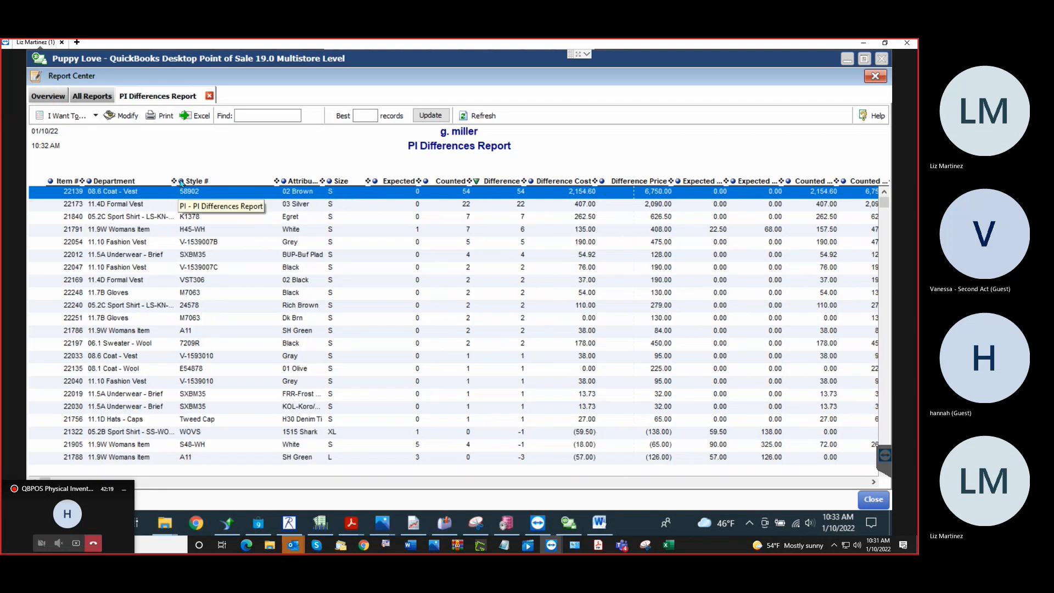
{"action": "left_click", "coordinate": [182, 182]}
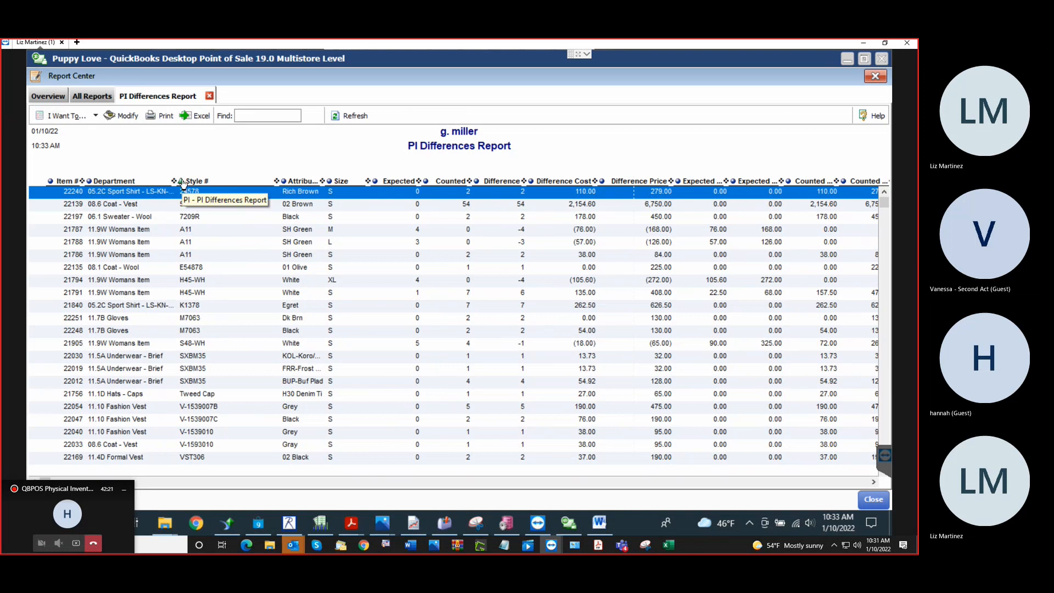
{"action": "left_click", "coordinate": [183, 182]}
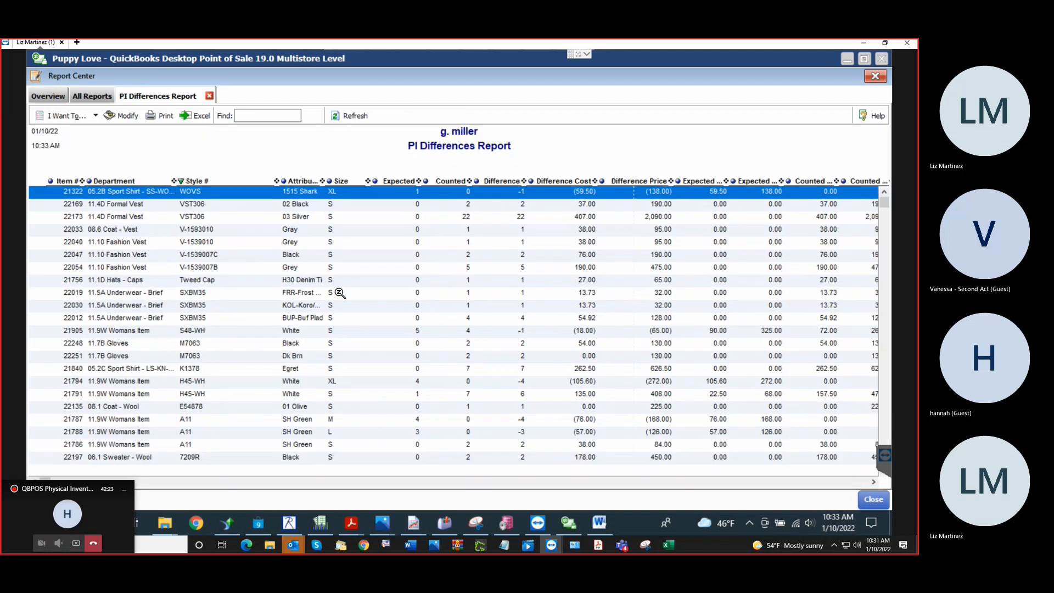
{"action": "left_click", "coordinate": [878, 505]}
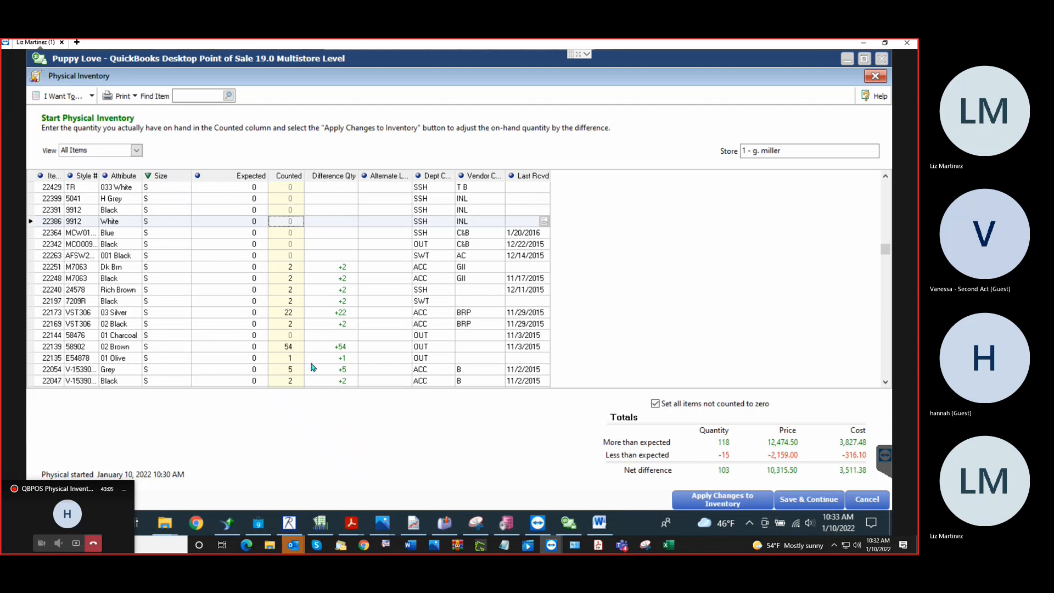
Apply the physical inventory changes to inventory, agreeing to update the quantities and create adjustment memos.
{"action": "left_click", "coordinate": [767, 504]}
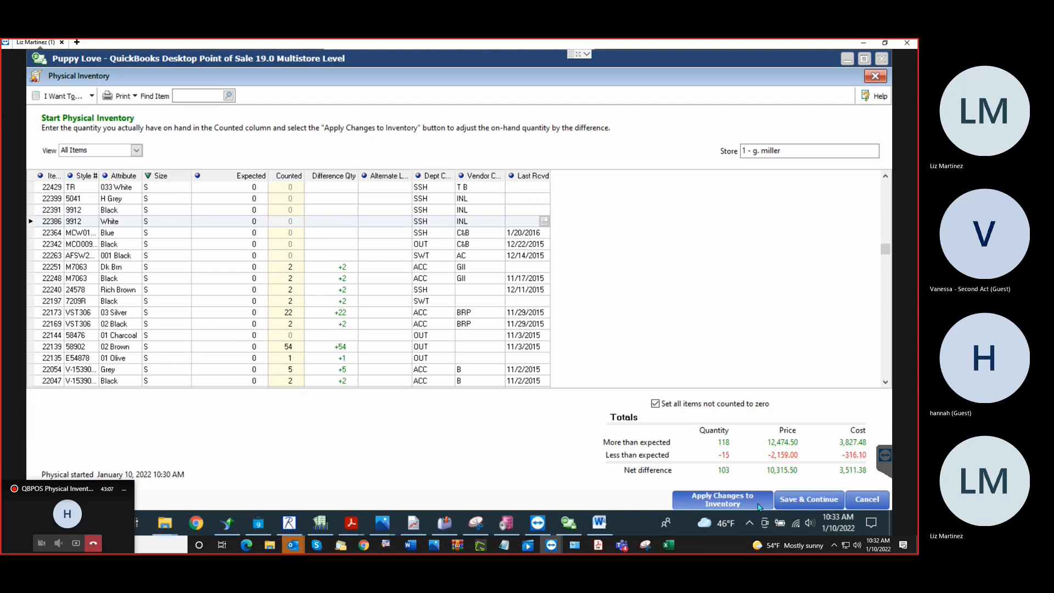
{"action": "left_click_drag", "start_coordinate": [471, 234], "coordinate": [426, 130]}
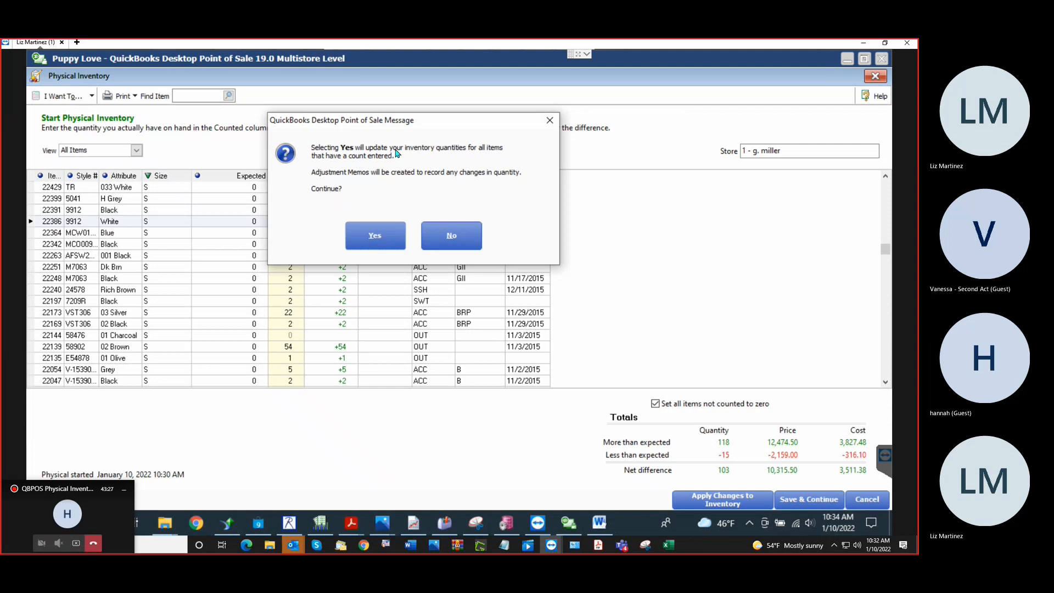
{"action": "left_click", "coordinate": [385, 242]}
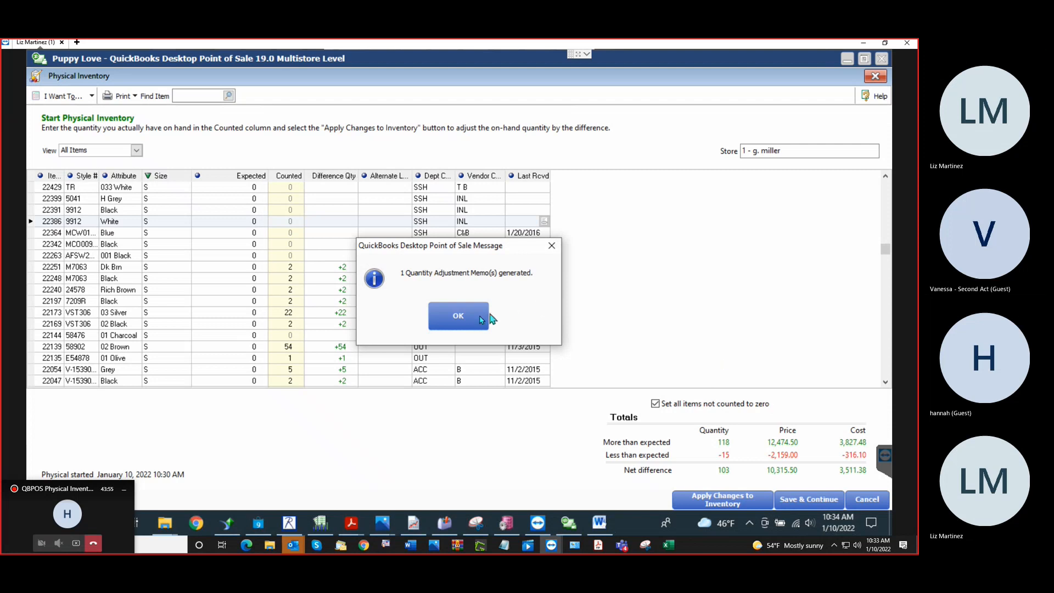
{"action": "left_click", "coordinate": [457, 320]}
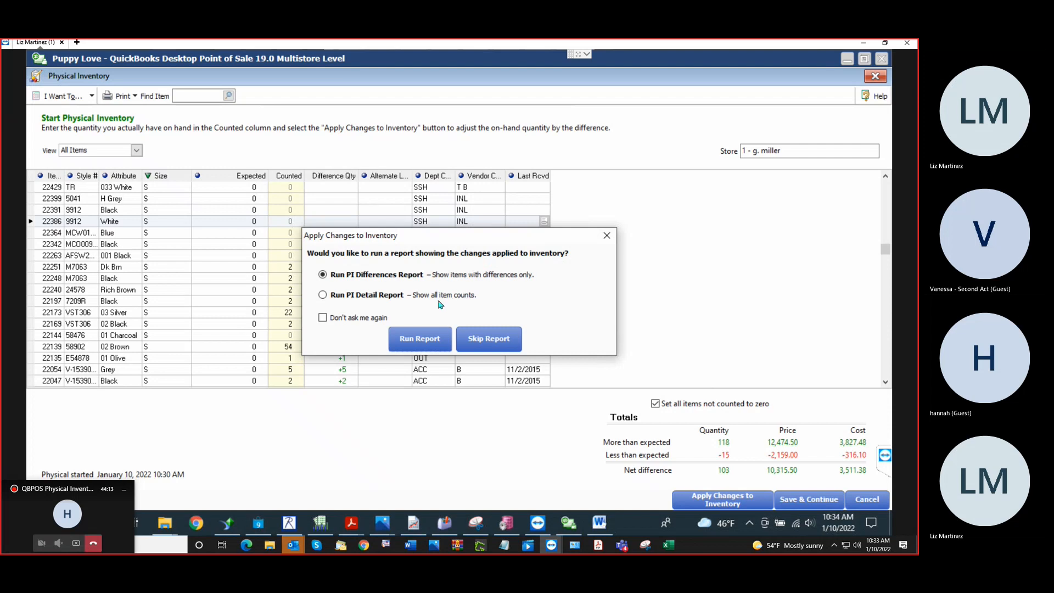
Run the PI Differences Report for the applied changes as a print preview, review all its rows and columns, and exit it.
{"action": "left_click", "coordinate": [423, 339]}
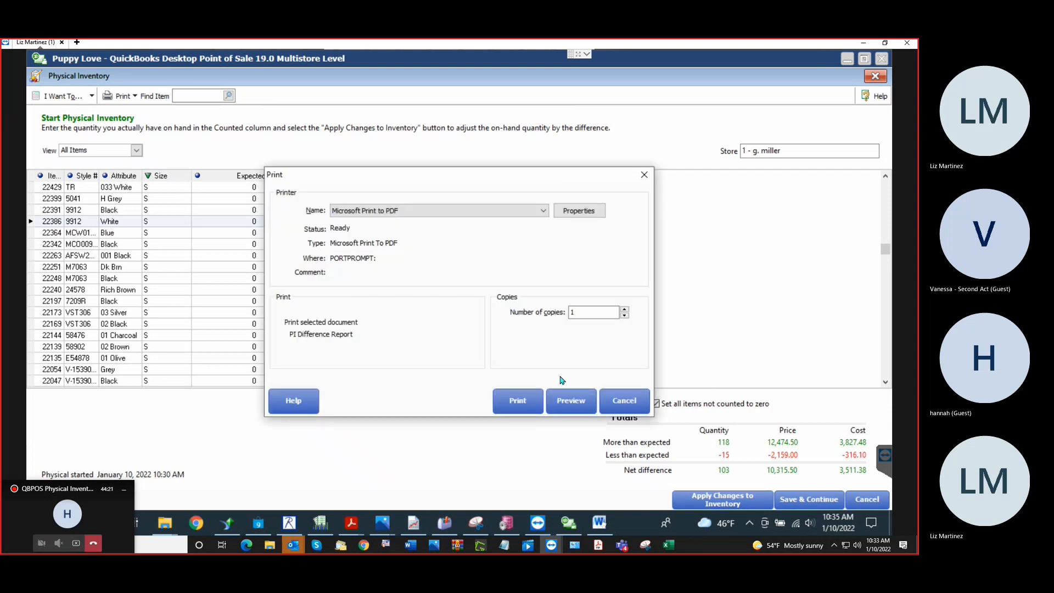
{"action": "left_click", "coordinate": [572, 400]}
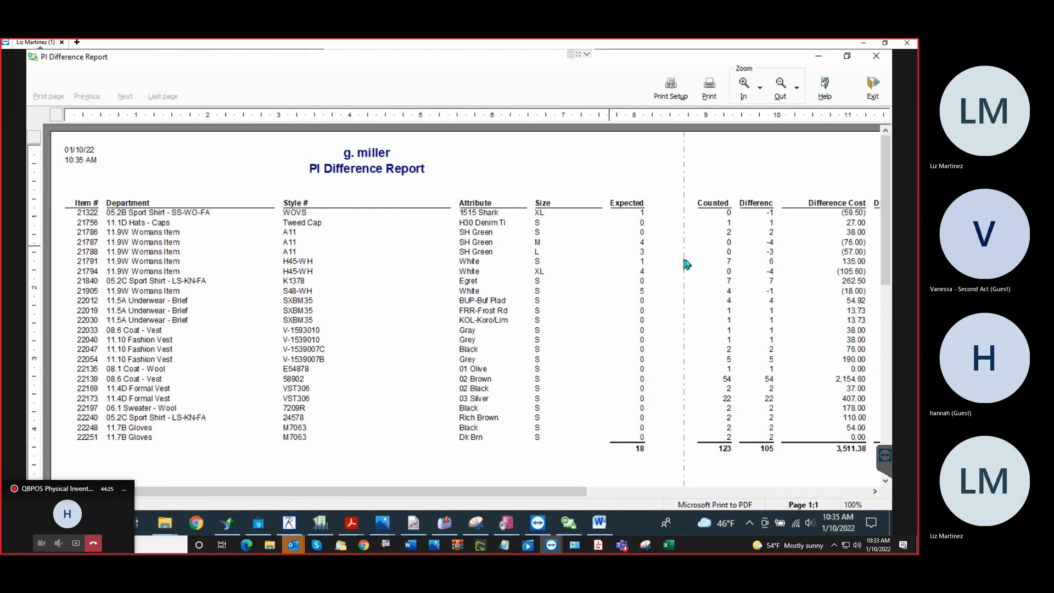
{"action": "scroll", "coordinate": [497, 280], "scroll_direction": "down", "scroll_amount": 1}
{"action": "scroll", "coordinate": [497, 280], "scroll_direction": "down", "scroll_amount": 3}
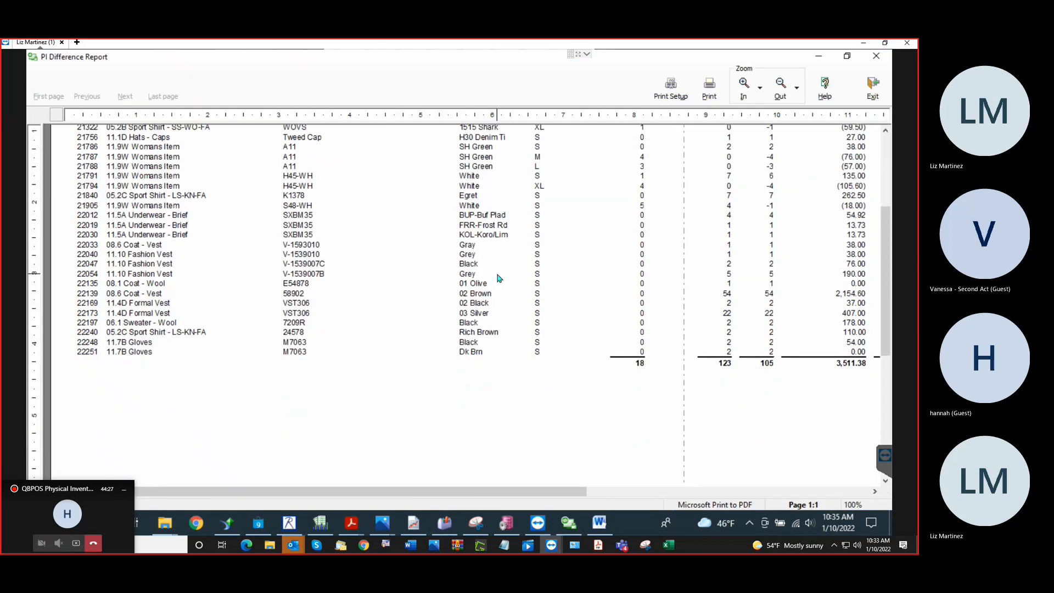
{"action": "scroll", "coordinate": [497, 277], "scroll_direction": "up", "scroll_amount": 4}
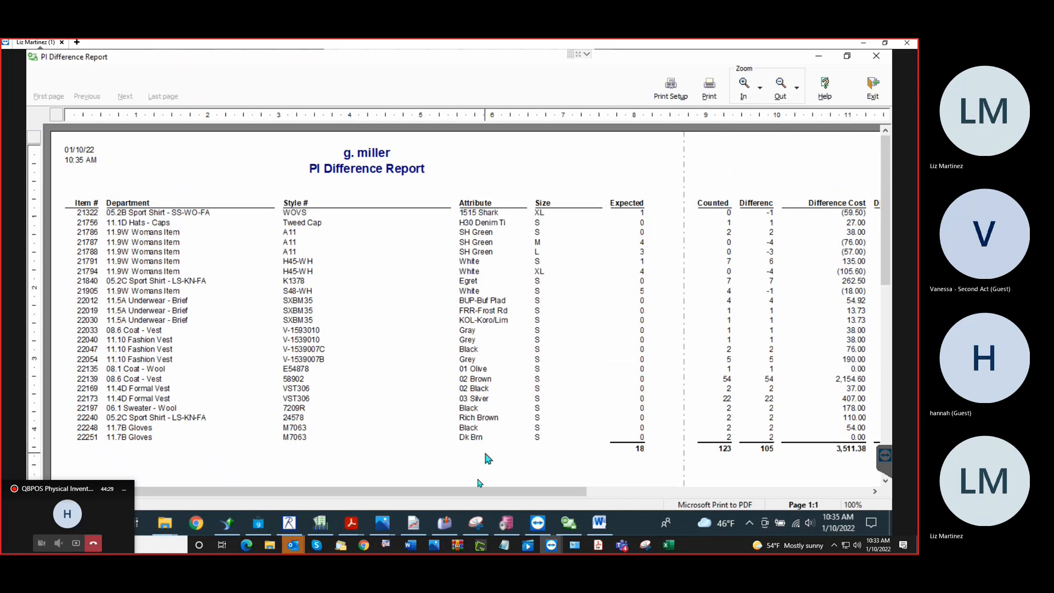
{"action": "left_click_drag", "start_coordinate": [514, 492], "coordinate": [802, 476]}
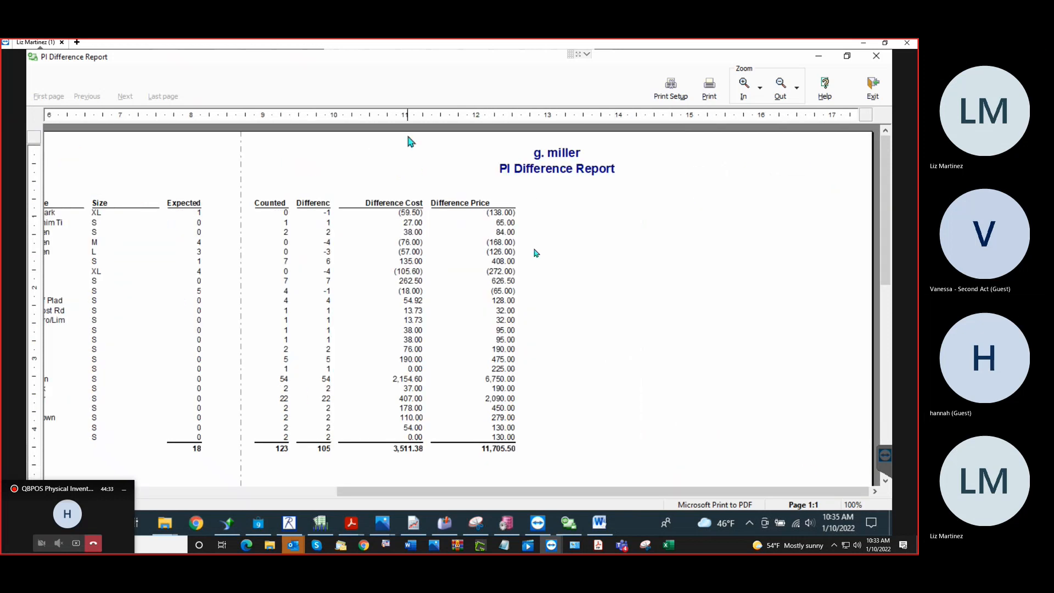
{"action": "mouse_move", "coordinate": [647, 491]}
{"action": "left_mouse_down"}
{"action": "mouse_move", "coordinate": [249, 466]}
{"action": "mouse_move", "coordinate": [227, 474]}
{"action": "left_mouse_up"}
{"action": "left_click", "coordinate": [873, 87]}
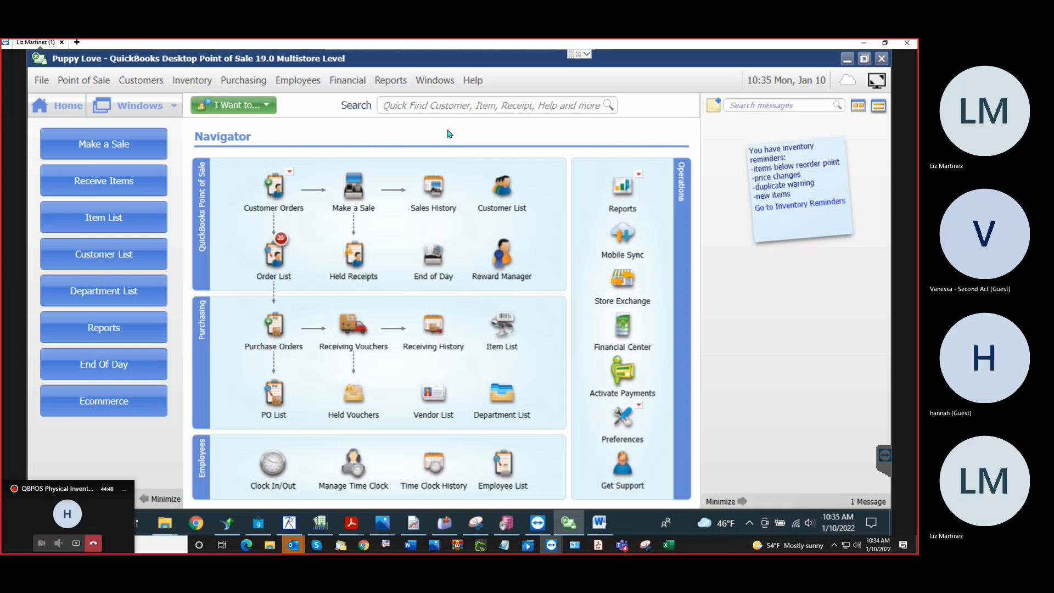
Open the Quantity Adjustment History, view all adjustment memos, and filter the list to Today.
{"action": "left_click", "coordinate": [201, 81]}
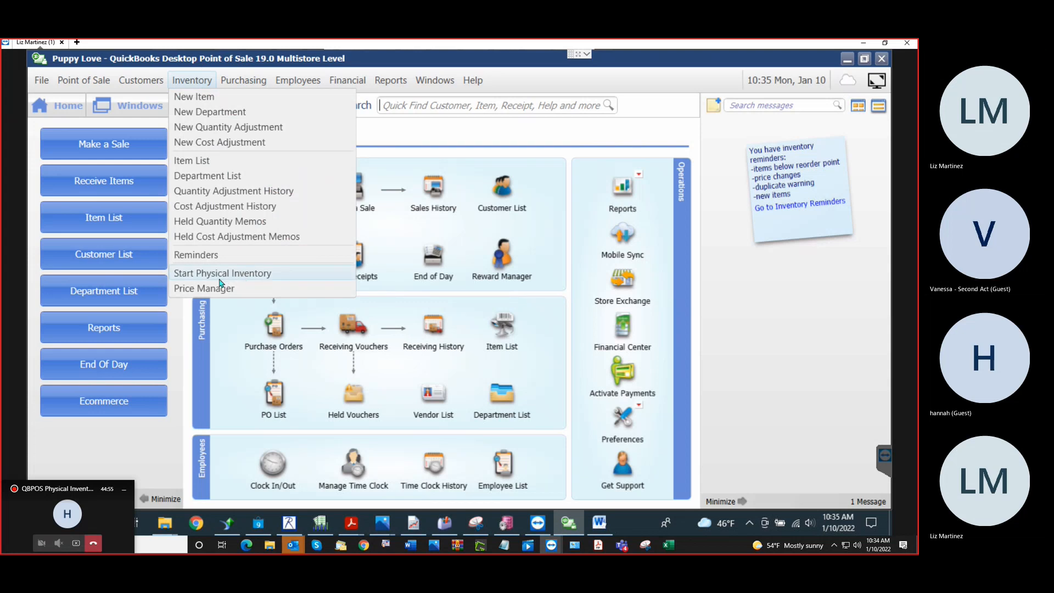
{"action": "left_click", "coordinate": [217, 192]}
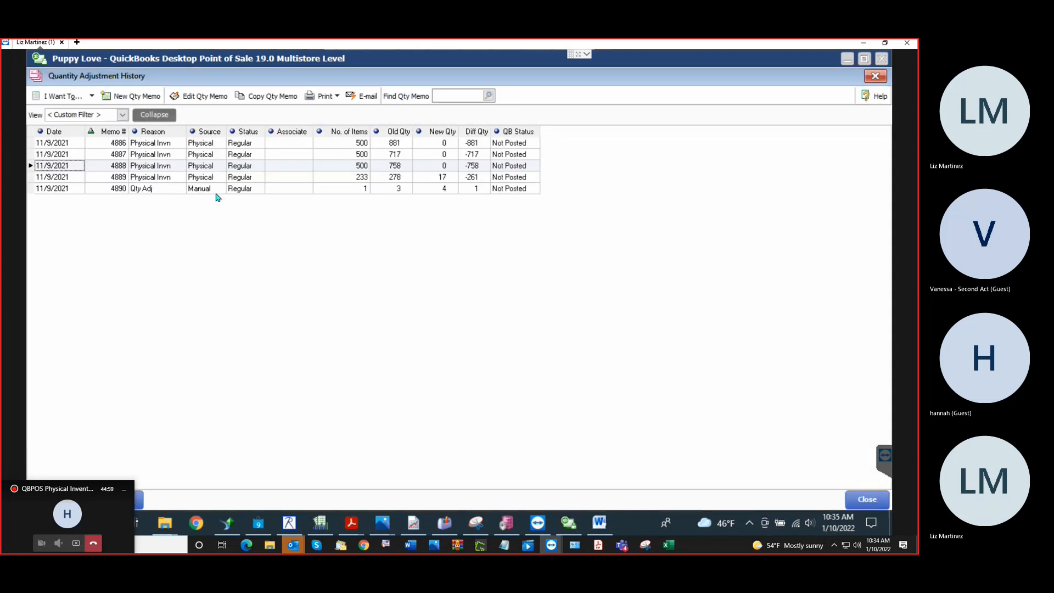
{"action": "left_click", "coordinate": [144, 144]}
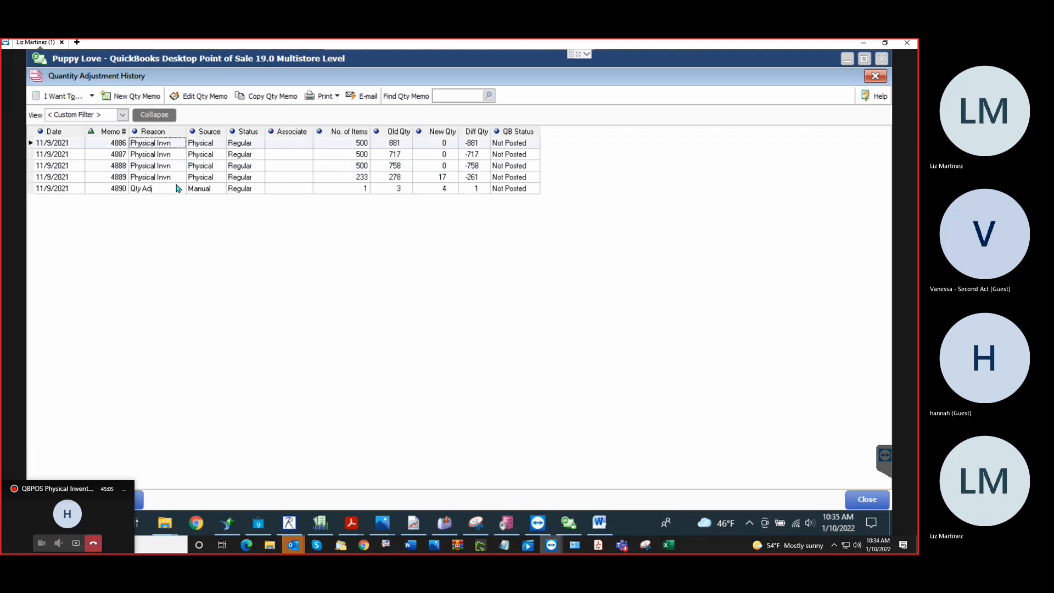
{"action": "left_click", "coordinate": [121, 116]}
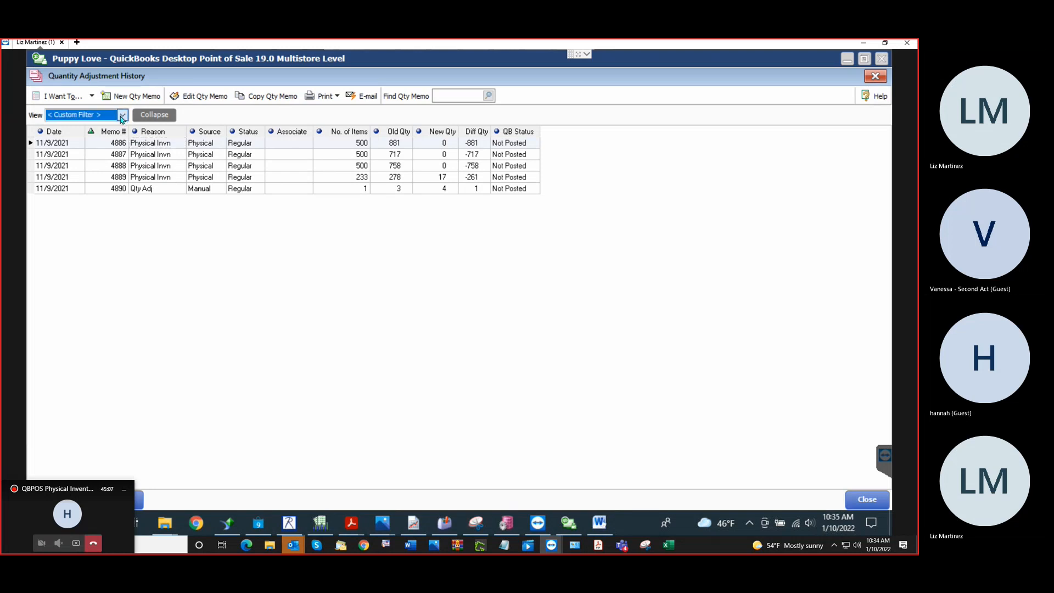
{"action": "left_click", "coordinate": [122, 118]}
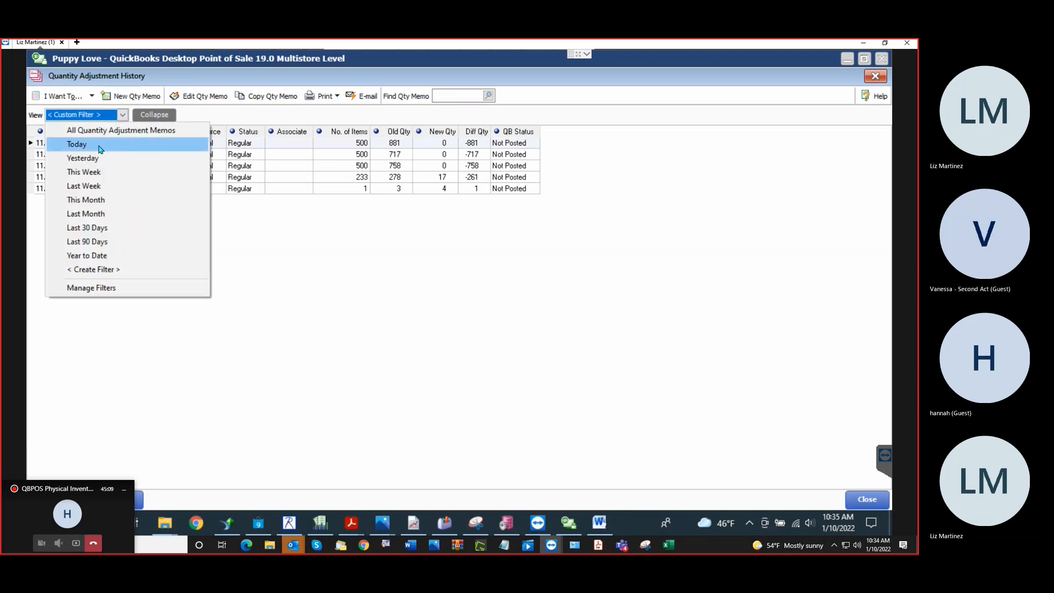
{"action": "left_click", "coordinate": [104, 133]}
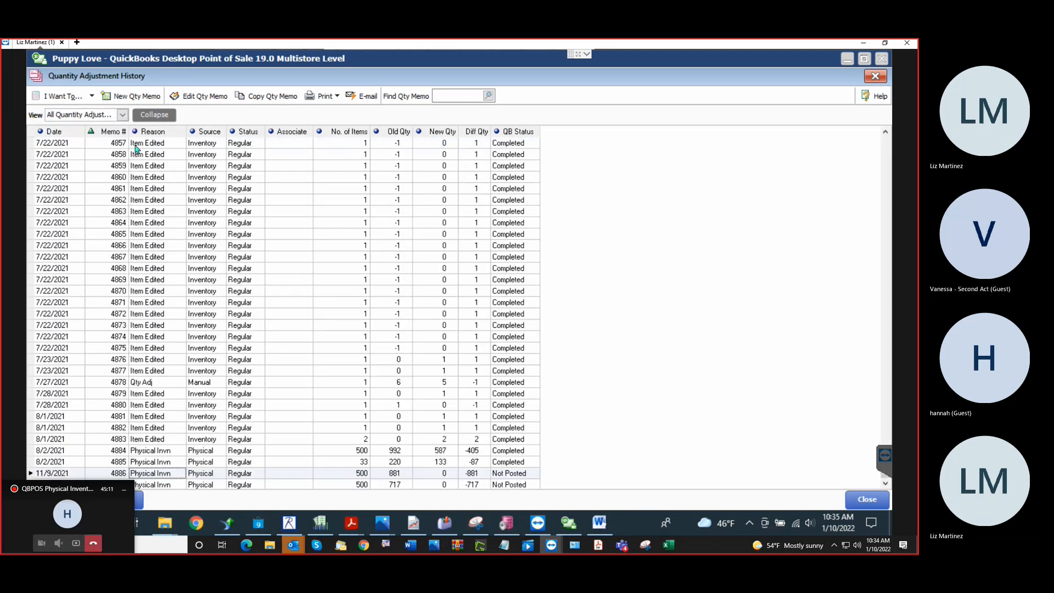
{"action": "scroll", "coordinate": [325, 233], "scroll_direction": "up", "scroll_amount": 2}
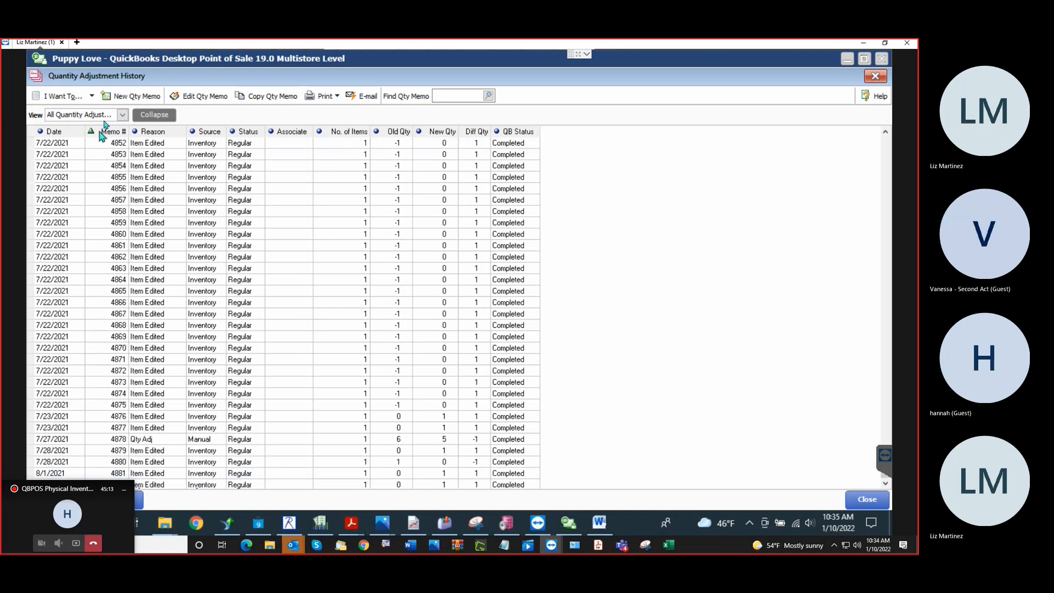
{"action": "left_click", "coordinate": [107, 117]}
{"action": "left_click", "coordinate": [87, 144]}
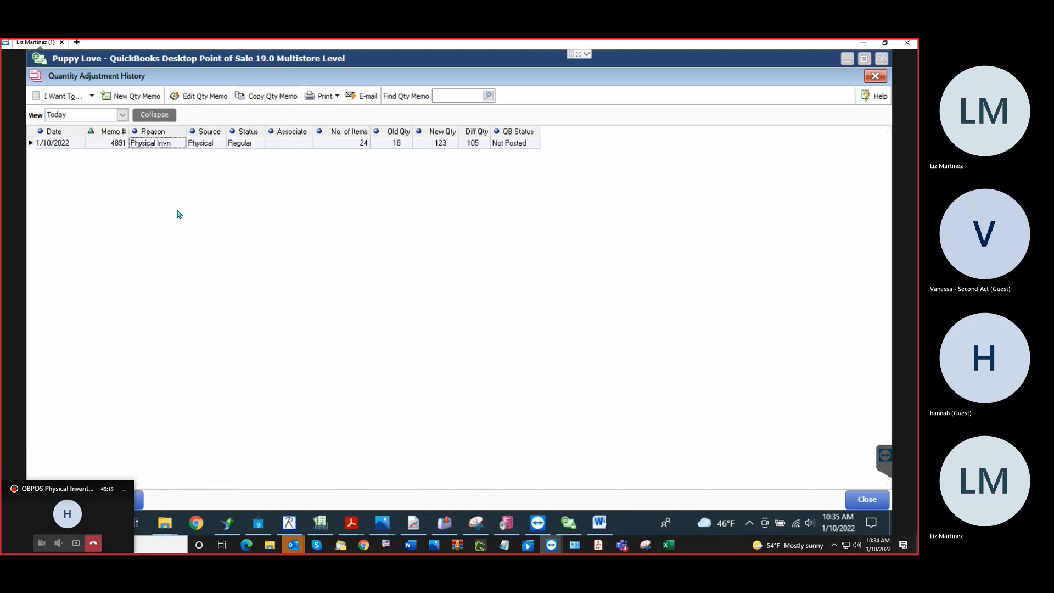
Open today's Physical Invn quantity adjustment memo for editing.
{"action": "left_click", "coordinate": [56, 144]}
{"action": "left_click", "coordinate": [165, 143]}
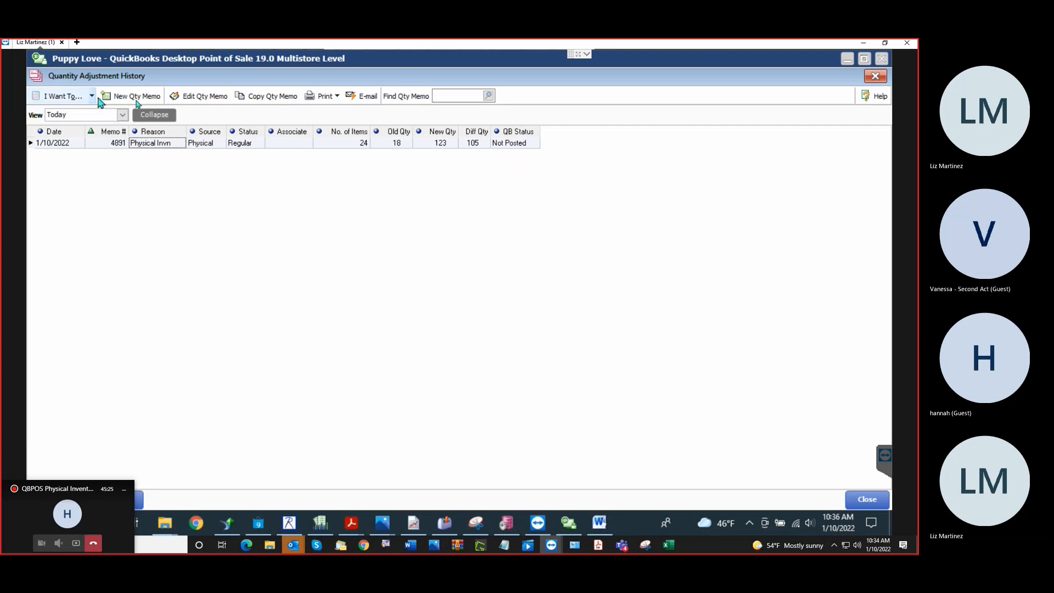
{"action": "left_click", "coordinate": [202, 97]}
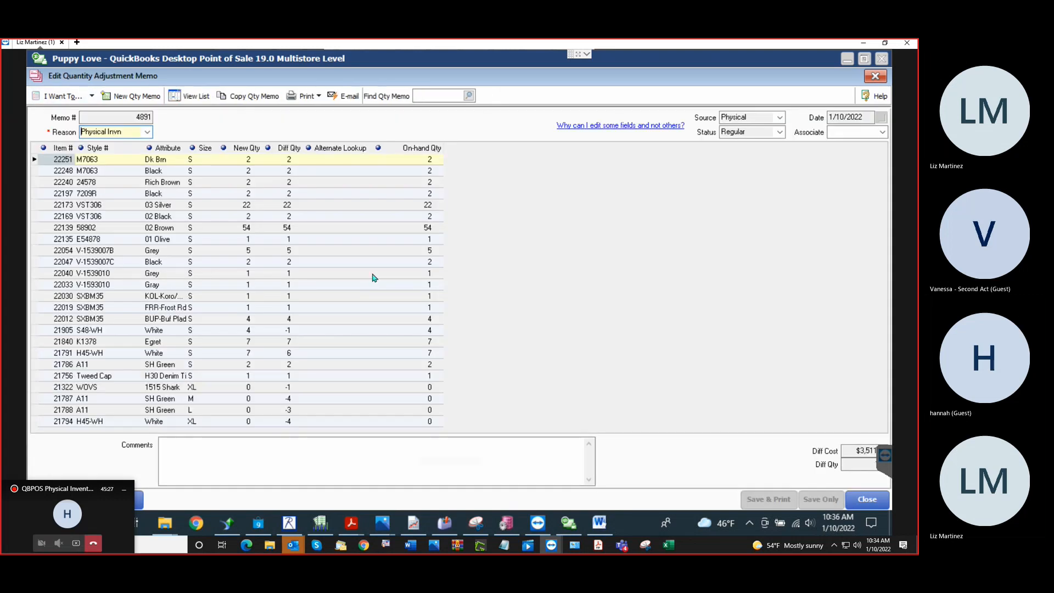
Examine the memo's item lines for new and difference quantities, and check the available memo actions such as Reverse Memo.
{"action": "left_click", "coordinate": [325, 244]}
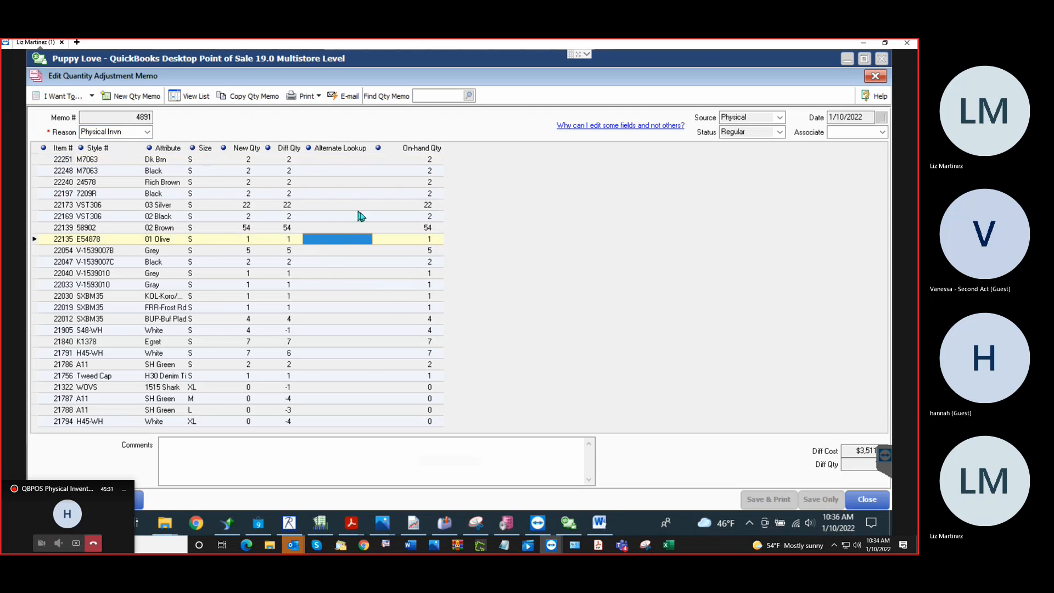
{"action": "left_click", "coordinate": [295, 321]}
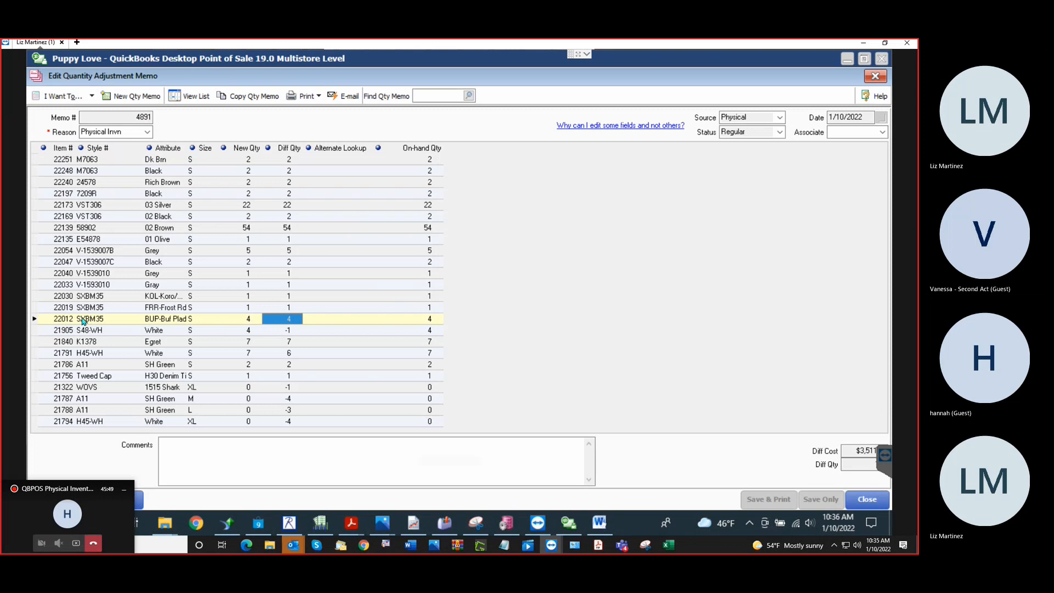
{"action": "left_click", "coordinate": [201, 364]}
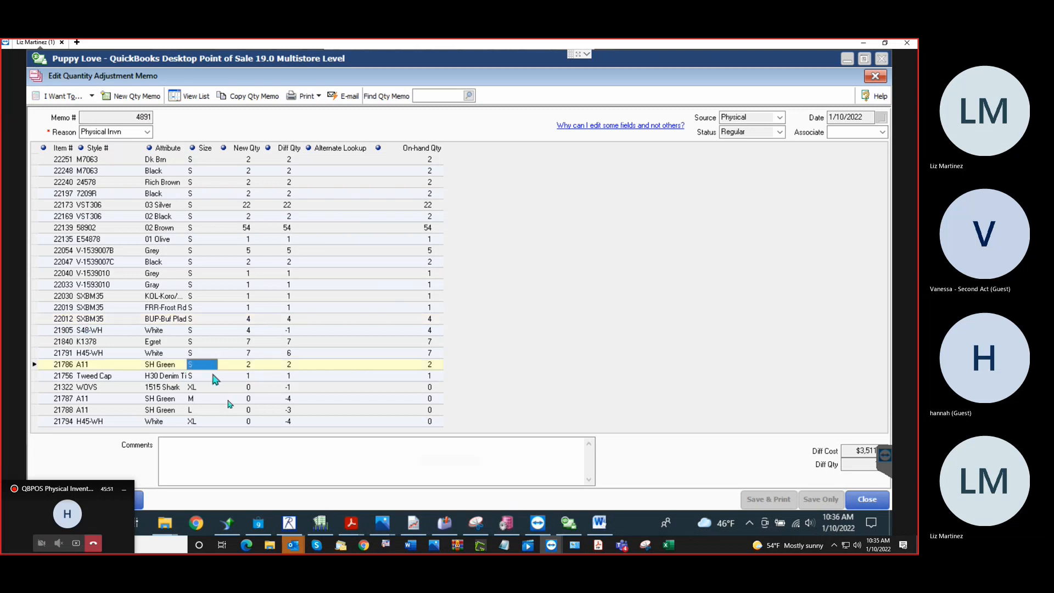
{"action": "left_click", "coordinate": [288, 399]}
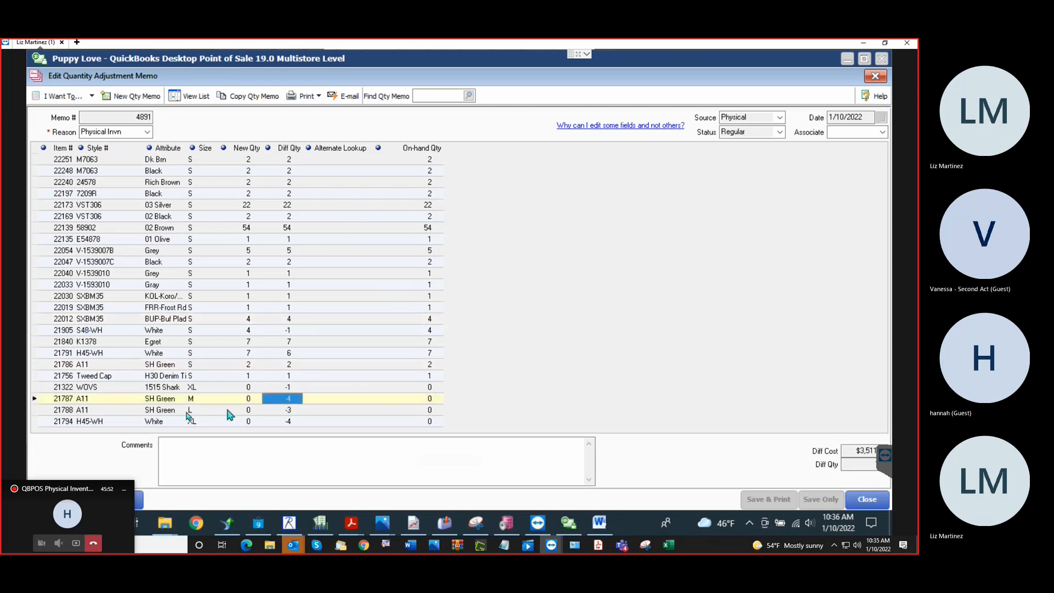
{"action": "left_click", "coordinate": [62, 402]}
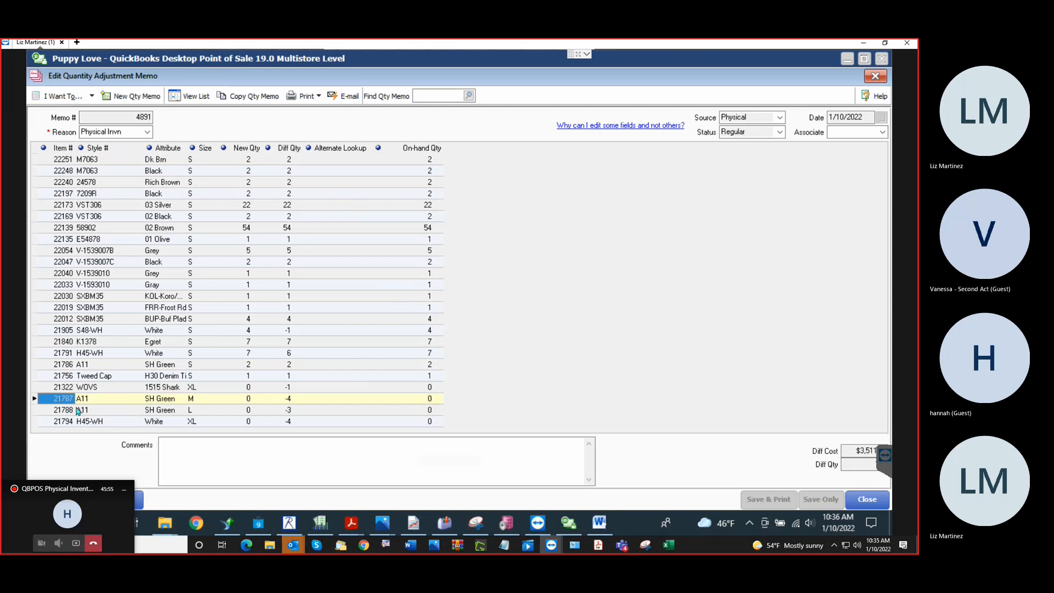
{"action": "left_click", "coordinate": [62, 97]}
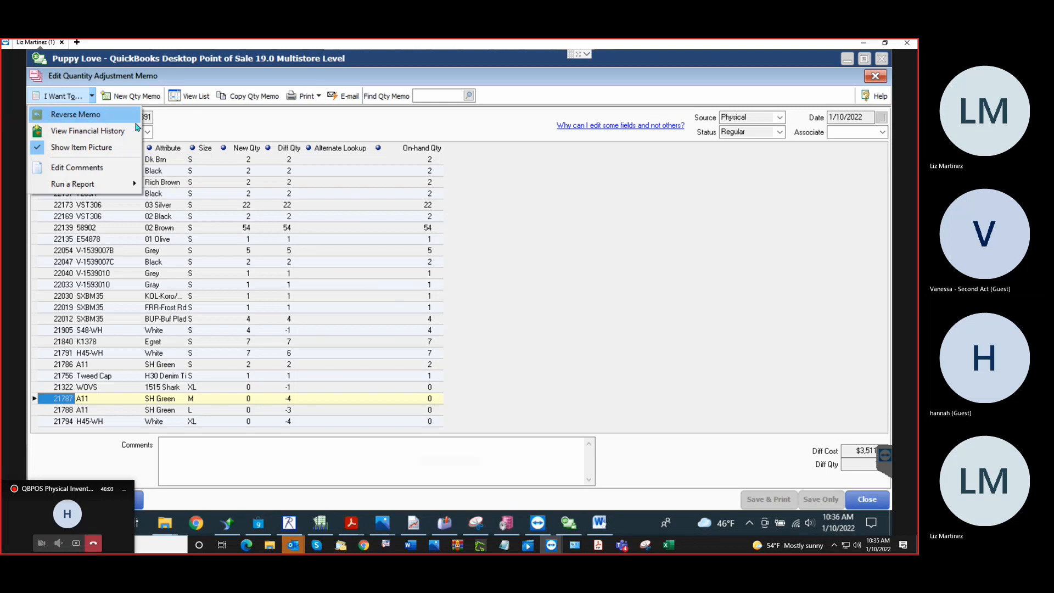
{"action": "left_click", "coordinate": [205, 126]}
Start a new quantity adjustment memo with Qty Adj as the reason.
{"action": "left_click", "coordinate": [117, 97]}
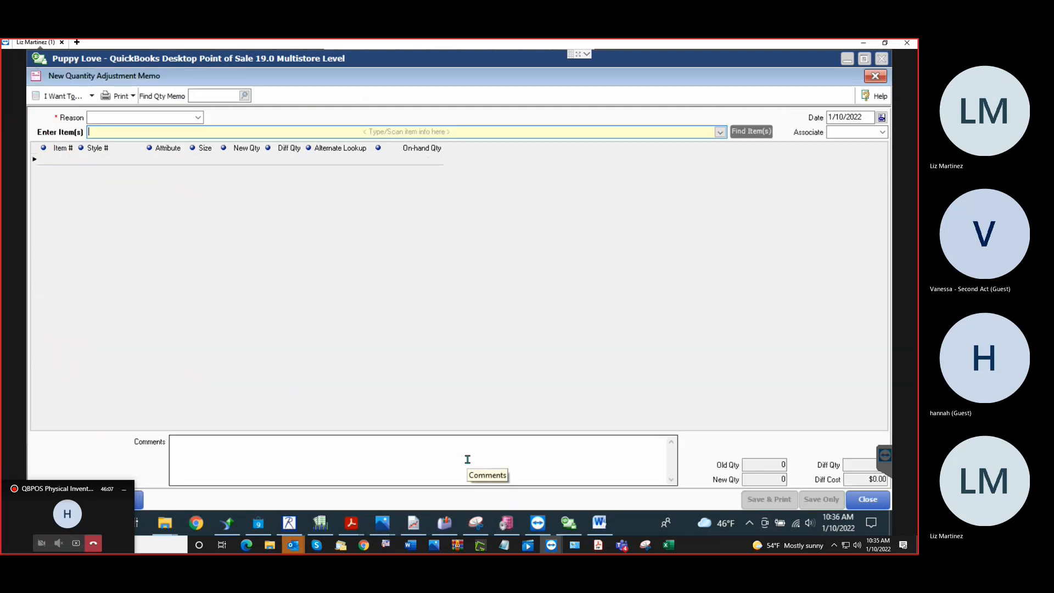
{"action": "left_click", "coordinate": [183, 116]}
{"action": "left_click", "coordinate": [197, 119]}
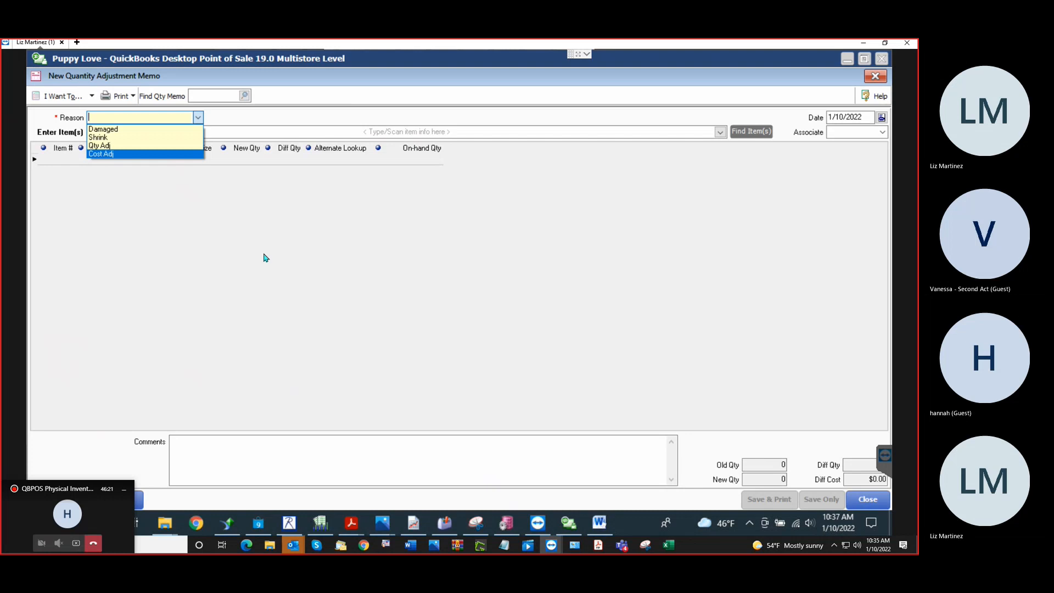
{"action": "left_click", "coordinate": [103, 145]}
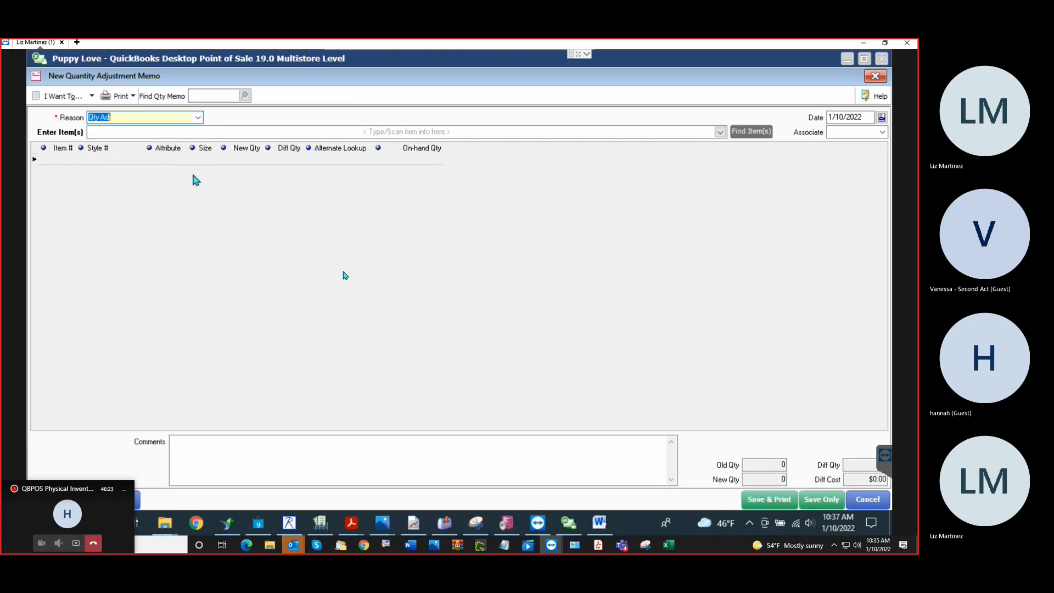
{"action": "key", "text": "Tab"}
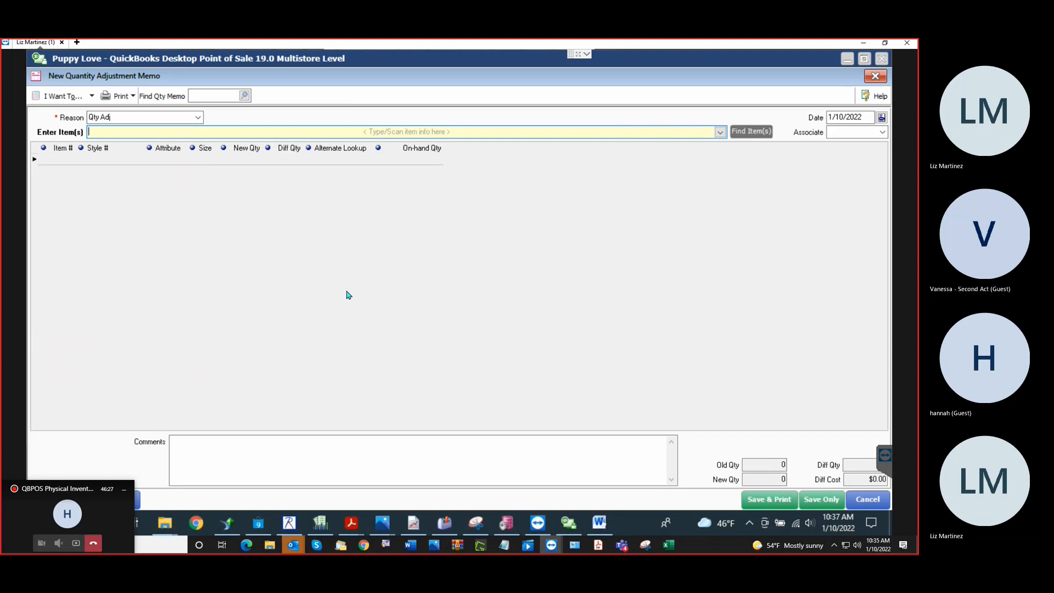
Add item 21778 to the memo and set its new quantity to 4.
{"action": "type", "text": "21778"}
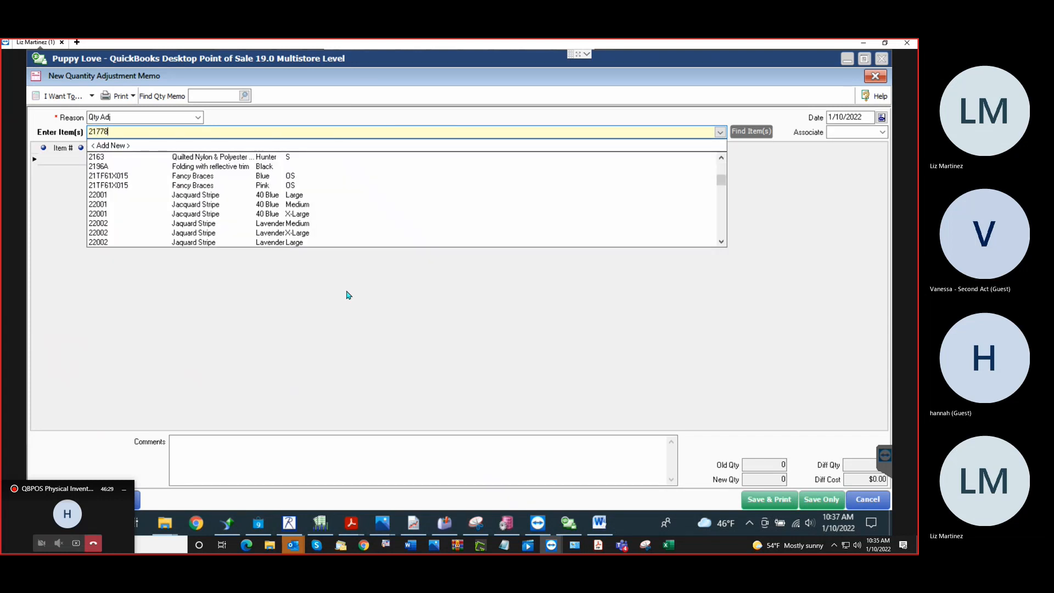
{"action": "key", "text": "Return"}
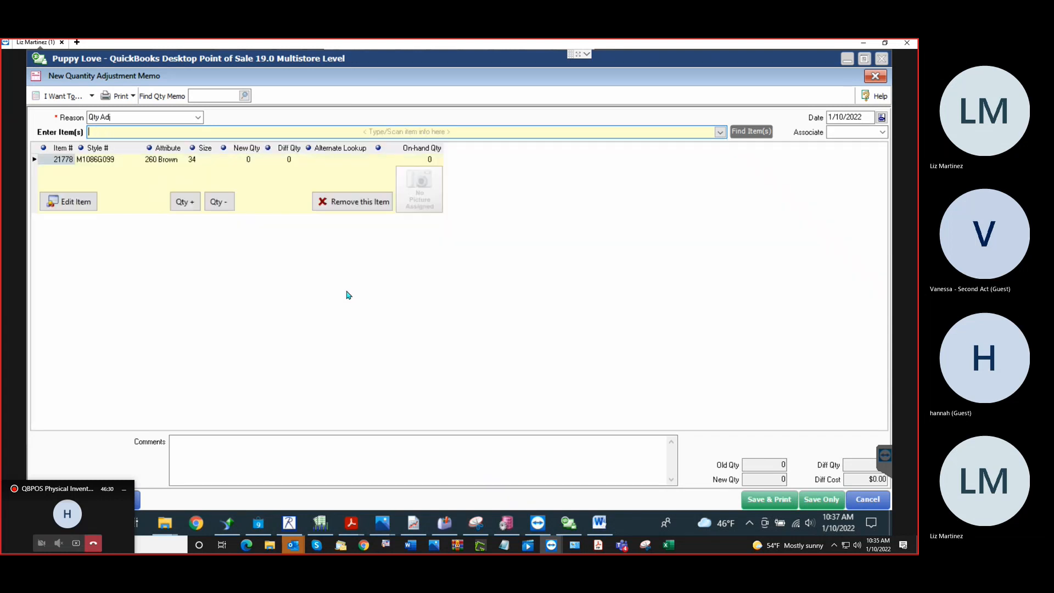
{"action": "left_click", "coordinate": [251, 160]}
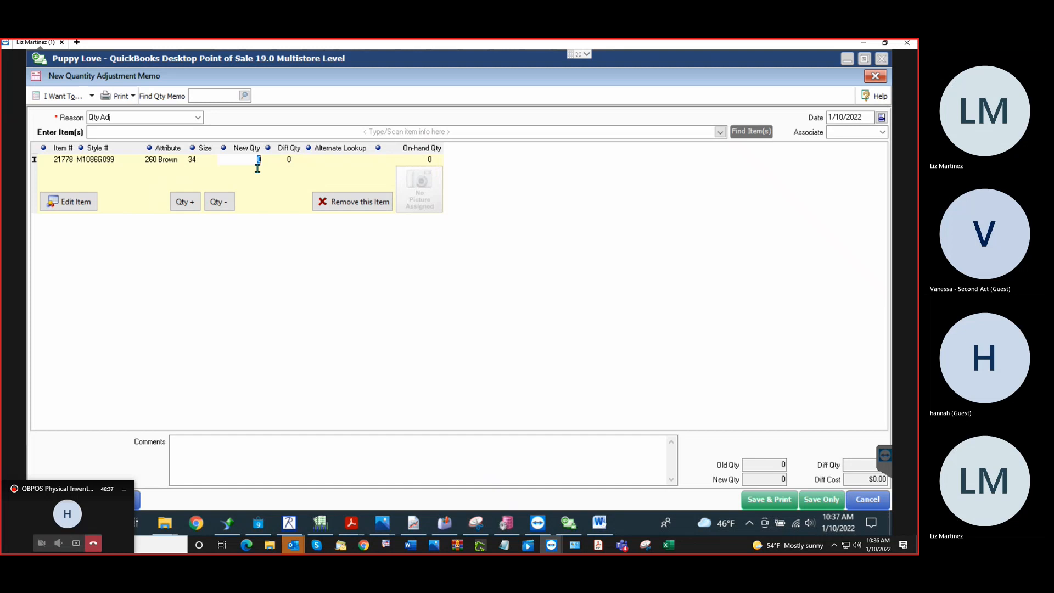
{"action": "type", "text": "4"}
{"action": "key", "text": "Return"}
{"action": "left_click", "coordinate": [279, 160]}
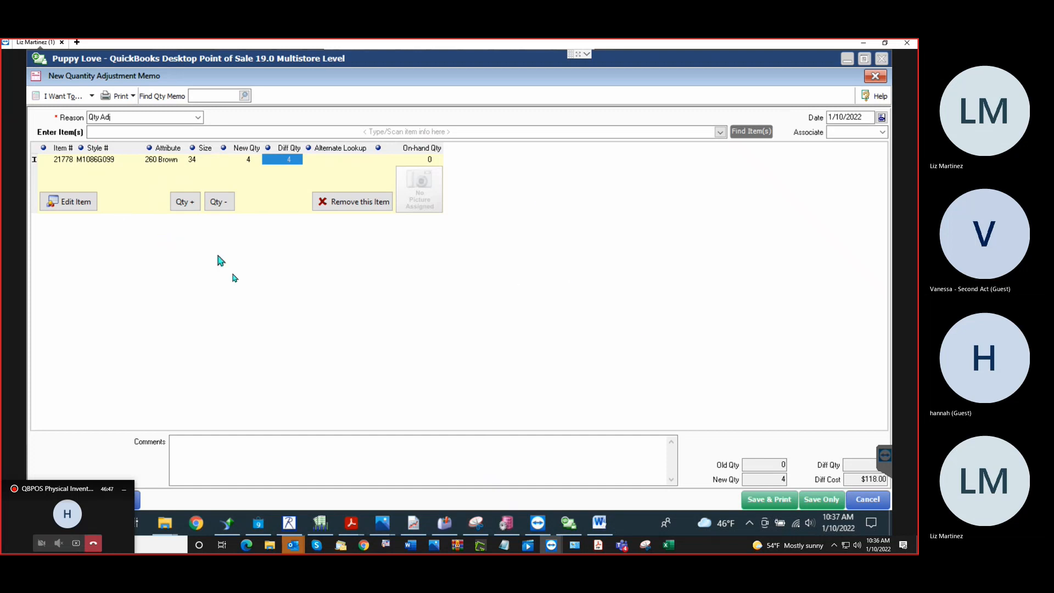
Enter the comment "PI Corrections", save the quantity memo without printing, and close the blank memo form.
{"action": "left_click", "coordinate": [254, 481]}
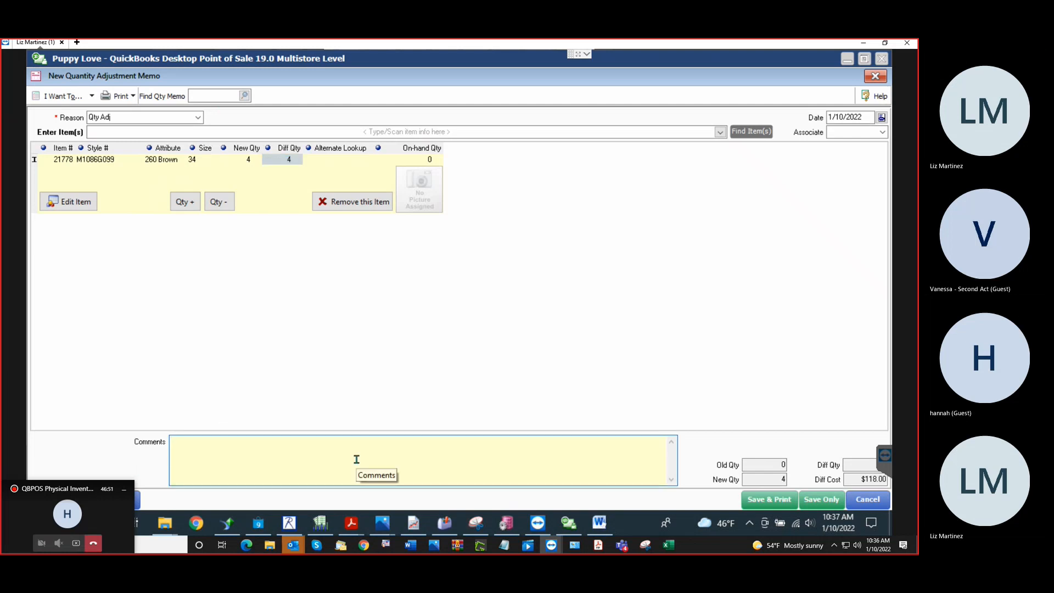
{"action": "type", "text": "PI Corrections"}
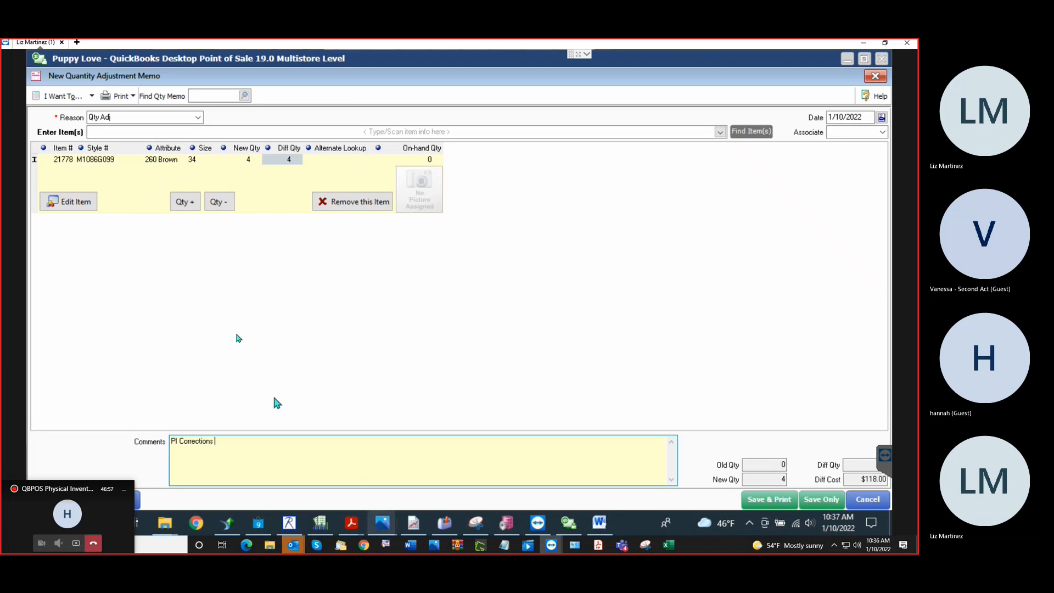
{"action": "left_click", "coordinate": [237, 338]}
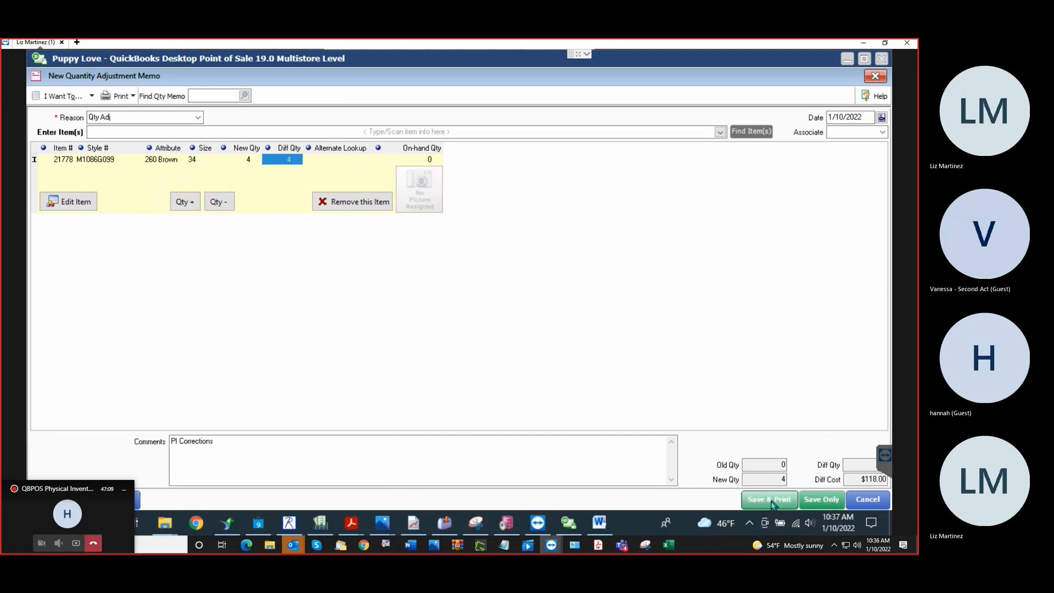
{"action": "left_click", "coordinate": [826, 501]}
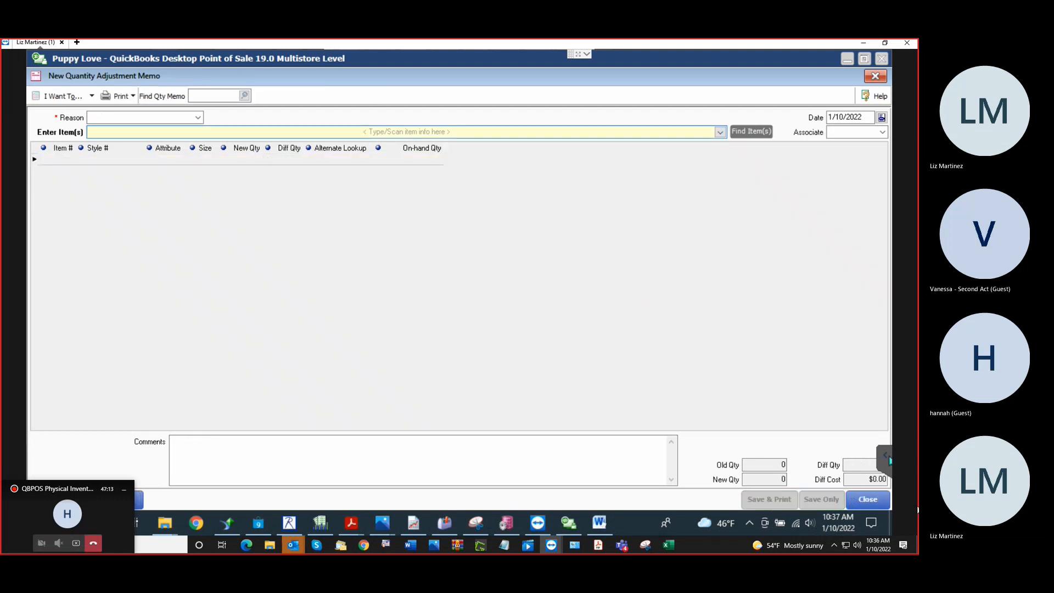
{"action": "left_click", "coordinate": [872, 501]}
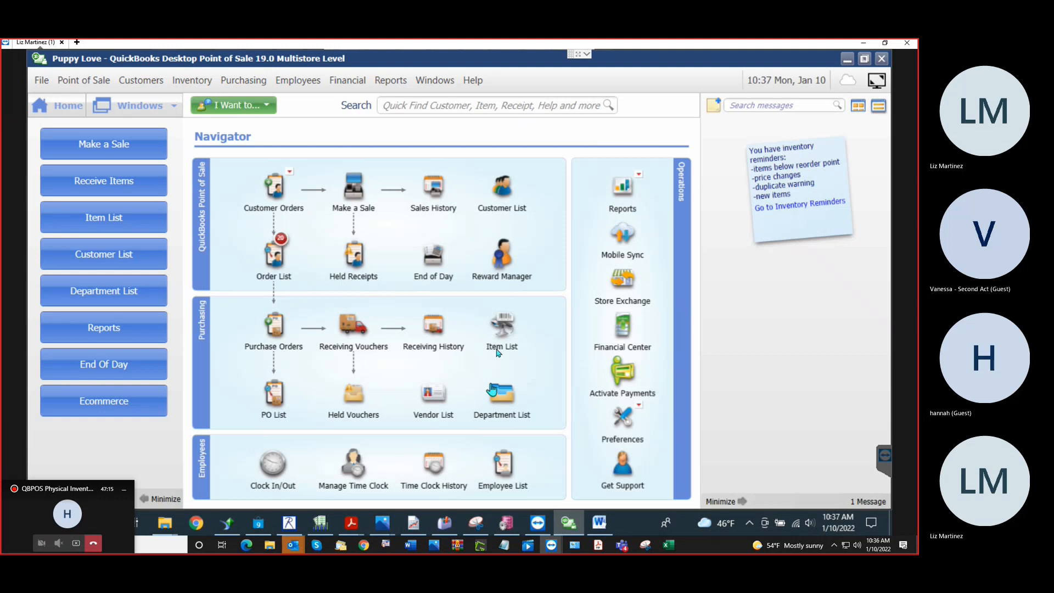
In the Item List, set the on-hand quantity of the M-10284 Vintage Vee, Clover, size XXXL, to 2.
{"action": "left_click", "coordinate": [495, 351]}
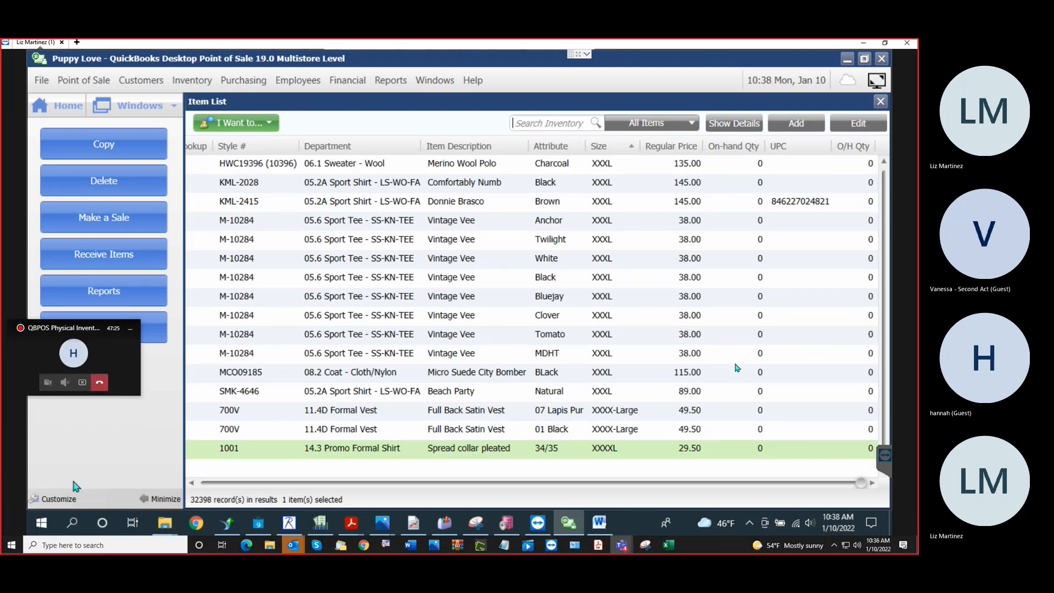
{"action": "key", "text": "Up"}
{"action": "key", "text": "Up"}
{"action": "key", "text": "Up"}
{"action": "key", "text": "Up"}
{"action": "key", "text": "Up"}
{"action": "key", "text": "Up"}
{"action": "key", "text": "Up"}
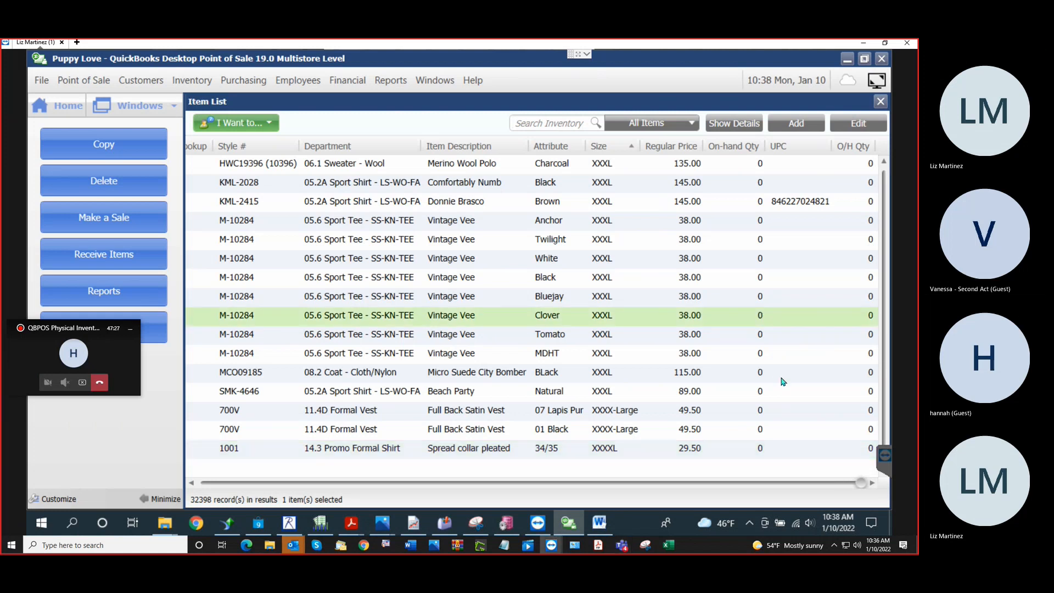
{"action": "left_click", "coordinate": [746, 319]}
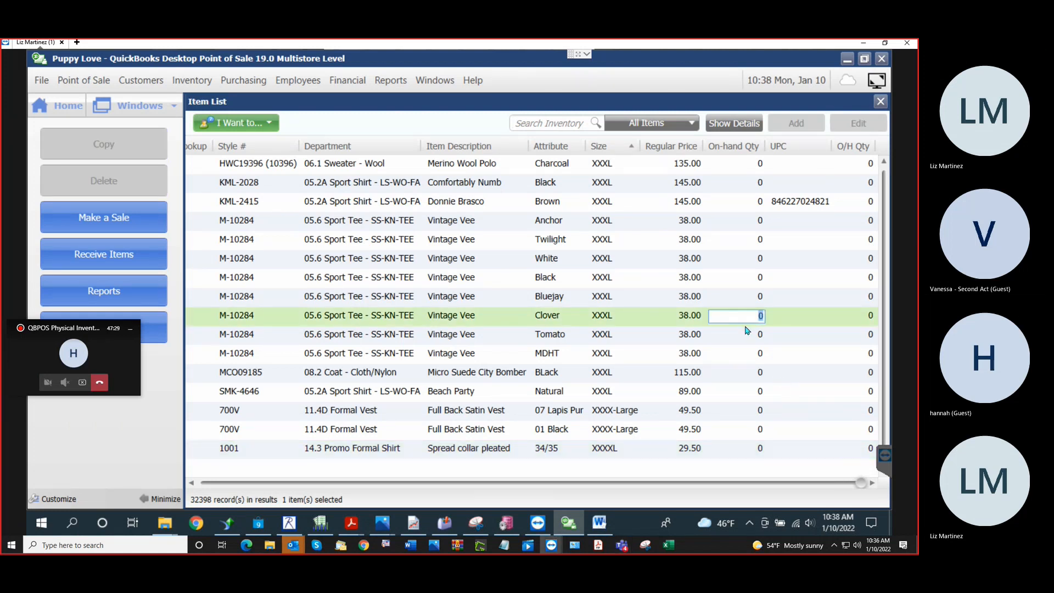
{"action": "type", "text": "2"}
{"action": "key", "text": "Return"}
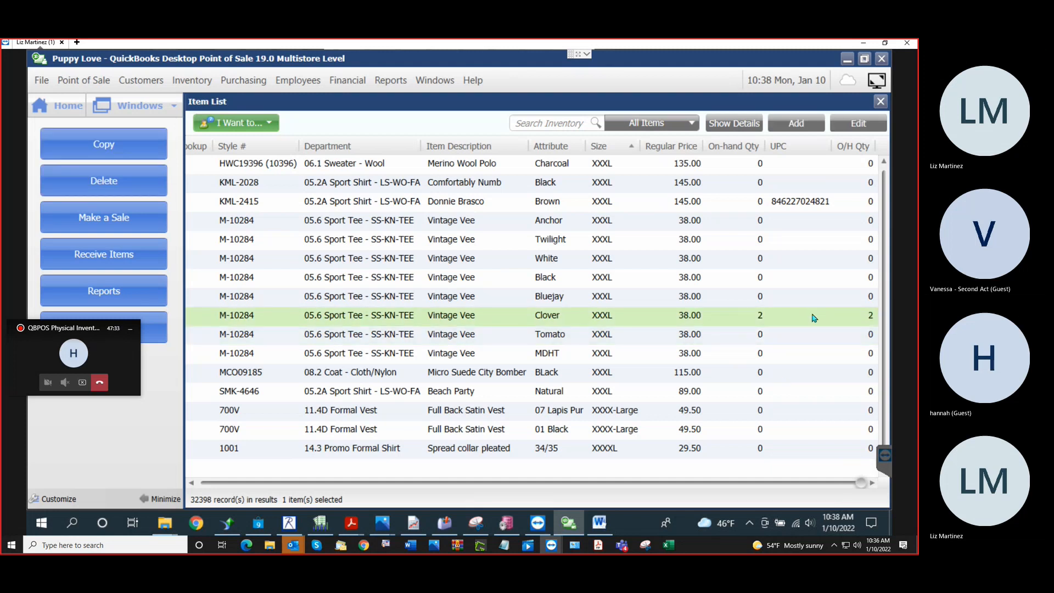
Open the Quantity Adjustment History and compare the reason and source of the Item Edited and Qty Adj memos.
{"action": "left_click", "coordinate": [190, 82]}
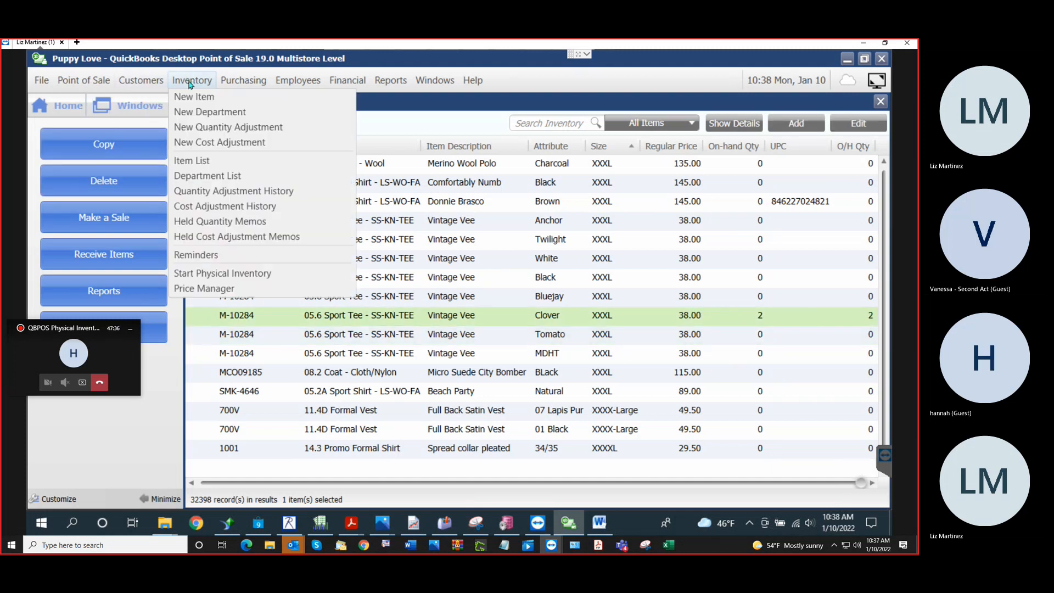
{"action": "left_click", "coordinate": [218, 195]}
{"action": "left_click", "coordinate": [146, 170]}
{"action": "left_click", "coordinate": [48, 167]}
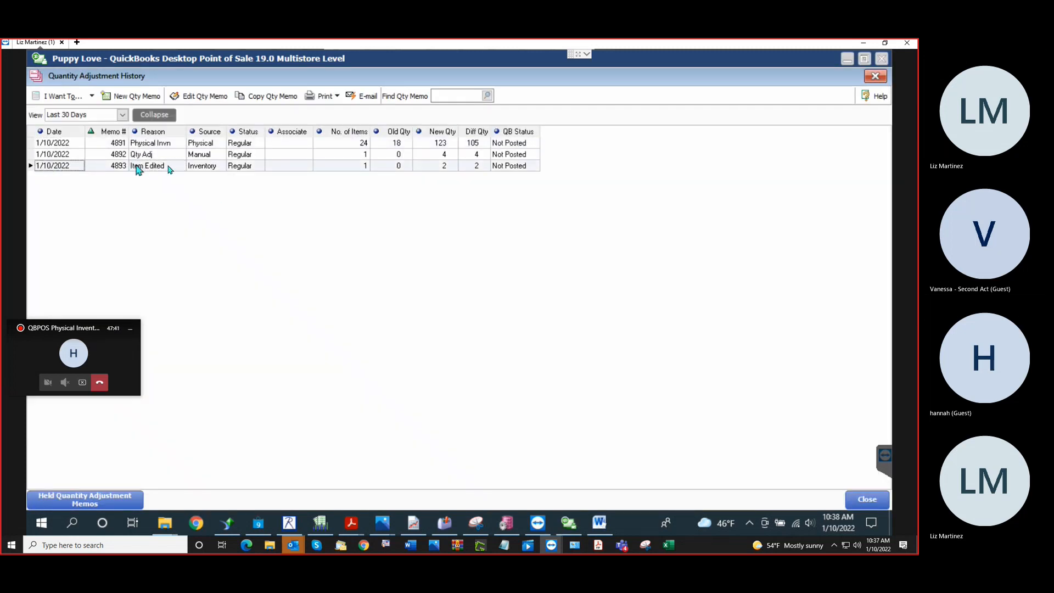
{"action": "left_click", "coordinate": [207, 167]}
{"action": "left_click", "coordinate": [159, 167]}
{"action": "left_click", "coordinate": [172, 156]}
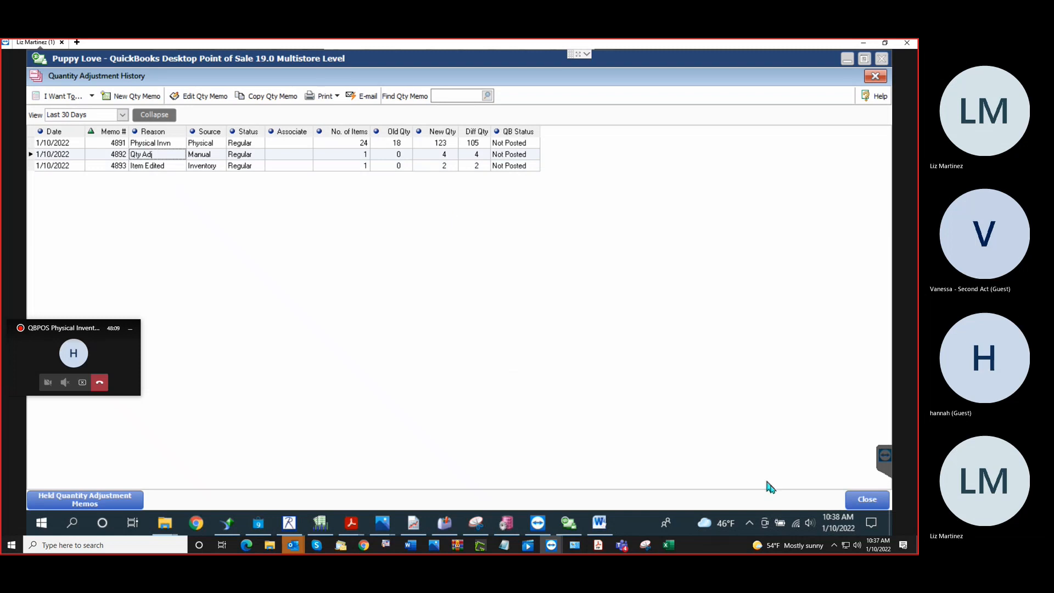
Switch to the QB POS Physical Inventory document in Word and review its outline points, from Basic Zones to Reviewing Discrepancies.
{"action": "left_click", "coordinate": [600, 523]}
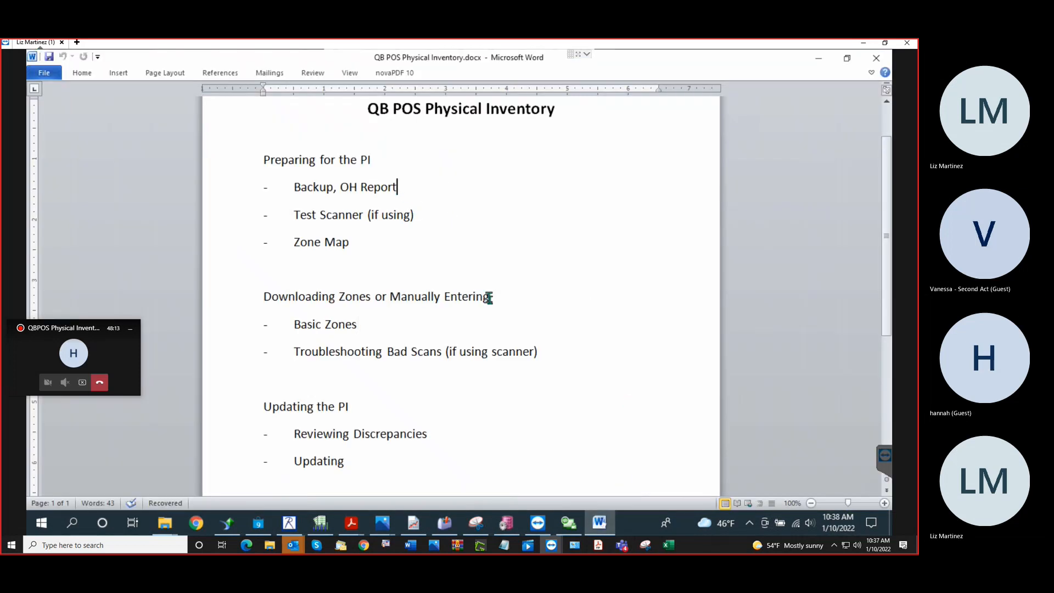
{"action": "left_click_drag", "start_coordinate": [296, 325], "coordinate": [364, 324]}
{"action": "left_click", "coordinate": [319, 297]}
{"action": "scroll", "coordinate": [533, 374], "scroll_direction": "down", "scroll_amount": 3}
{"action": "left_click_drag", "start_coordinate": [352, 261], "coordinate": [444, 265]}
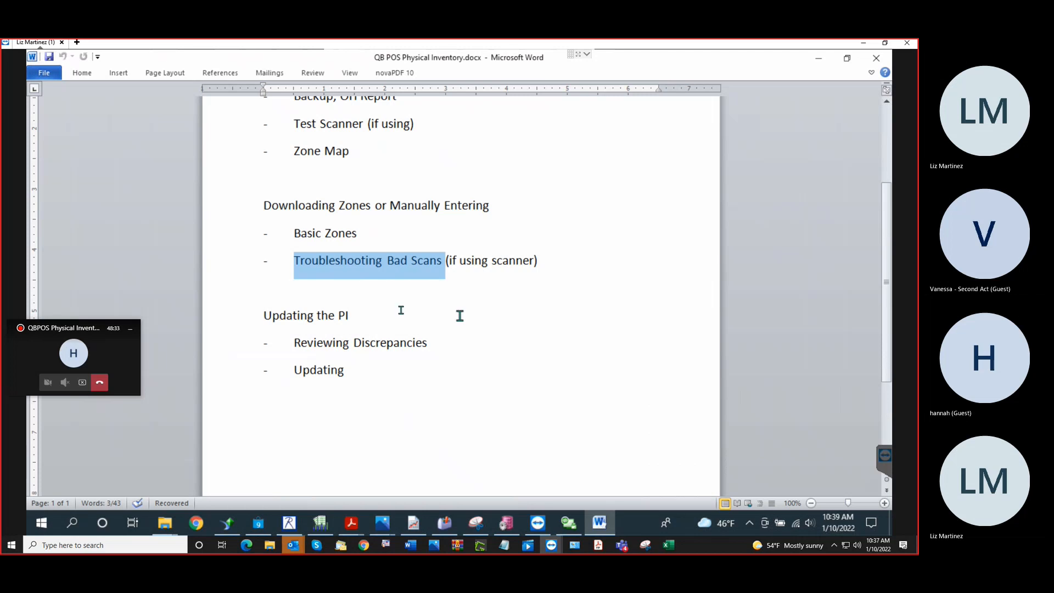
{"action": "left_click", "coordinate": [301, 343]}
{"action": "left_click_drag", "start_coordinate": [301, 343], "coordinate": [425, 343]}
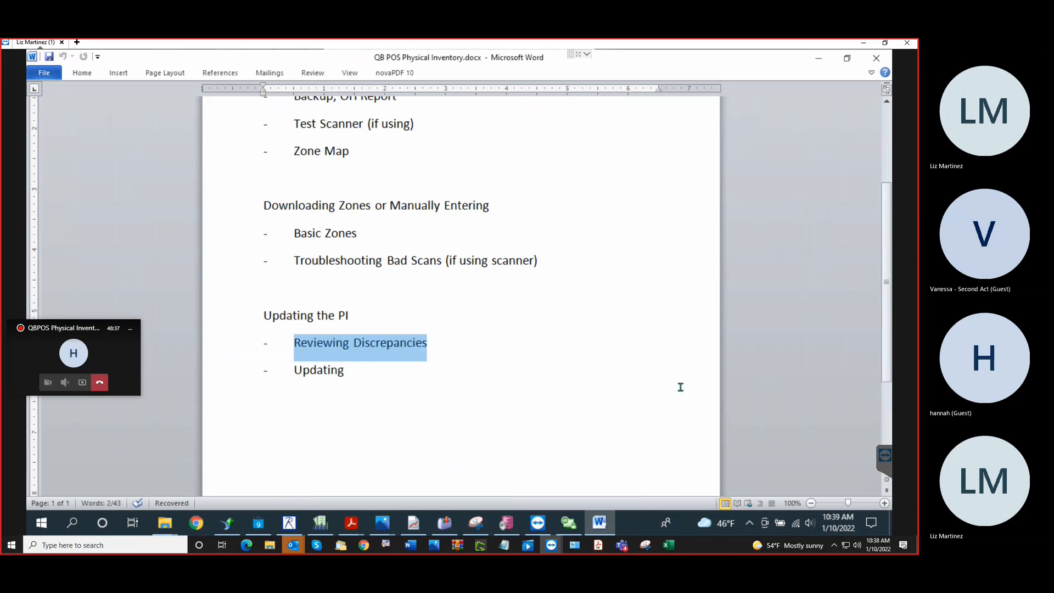
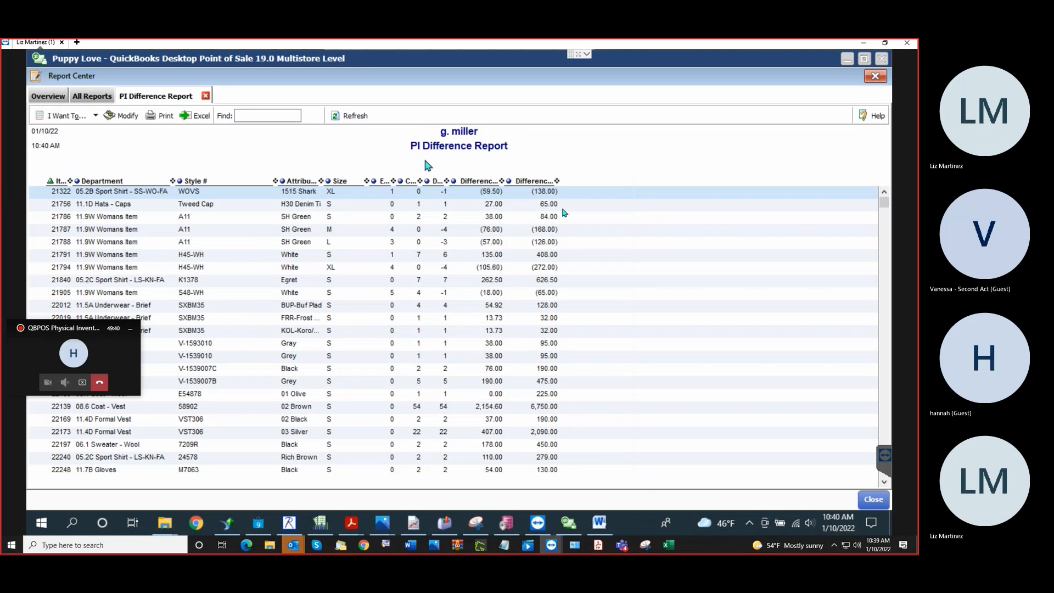
Look over the PI Difference Report, and browse the Items reports for the available current inventory and adjustment reports.
{"action": "left_click", "coordinate": [579, 345]}
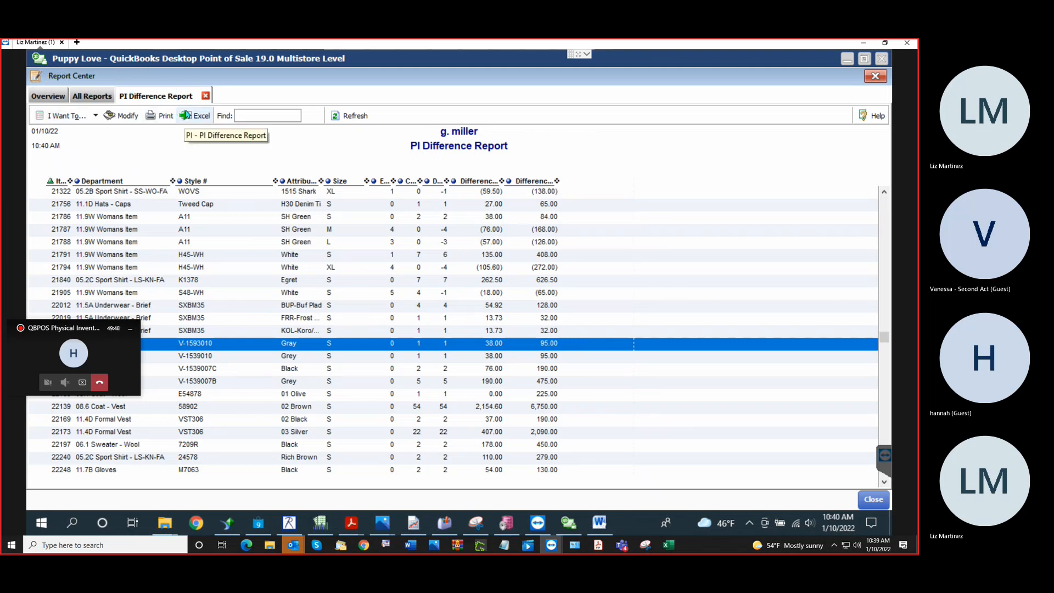
{"action": "left_click", "coordinate": [48, 97]}
{"action": "left_click", "coordinate": [88, 97]}
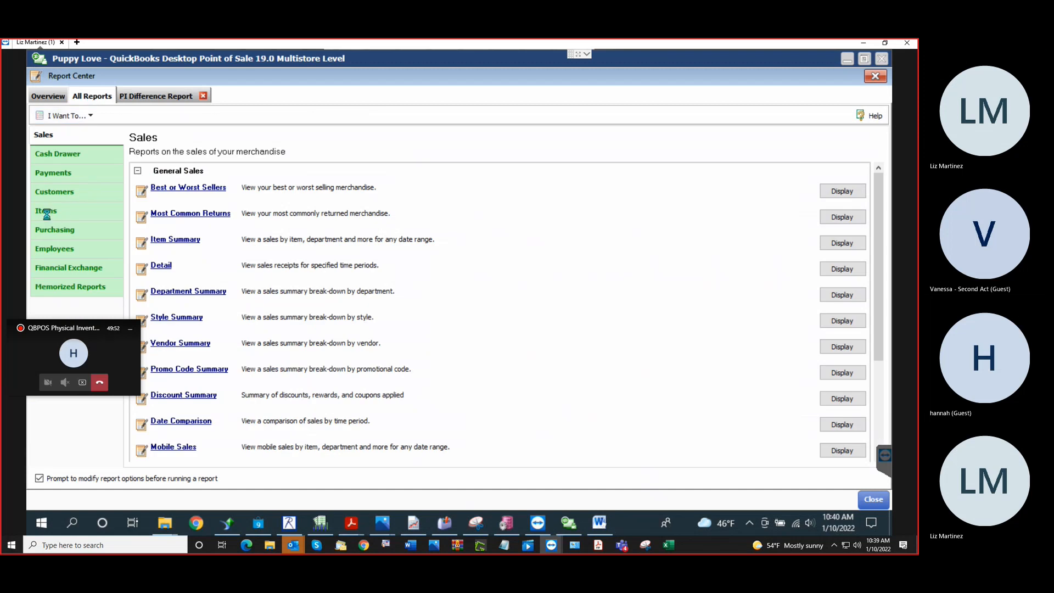
{"action": "left_click", "coordinate": [48, 215]}
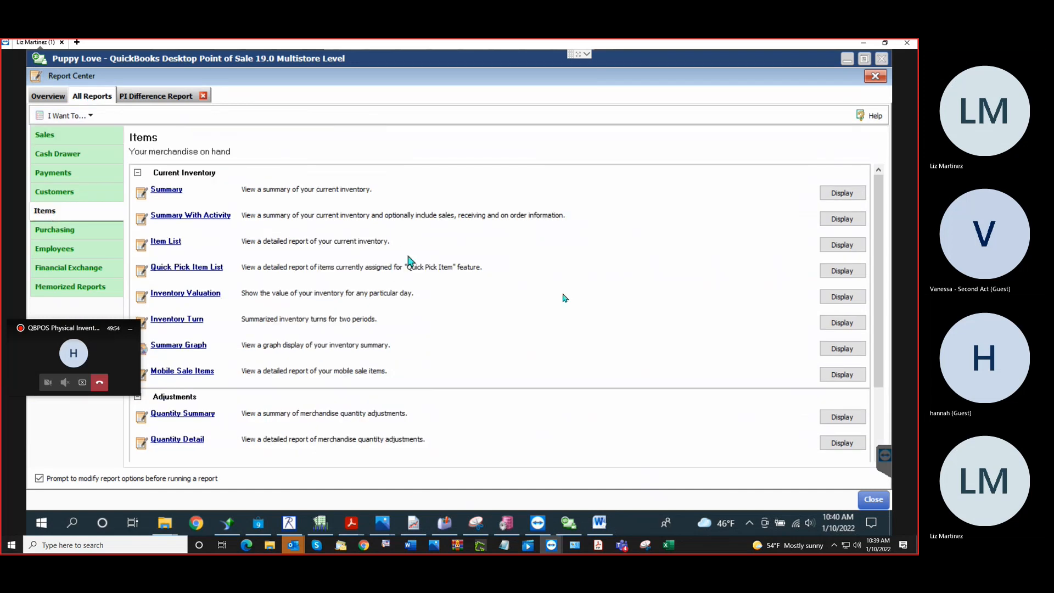
{"action": "scroll", "coordinate": [694, 365], "scroll_direction": "down", "scroll_amount": 2}
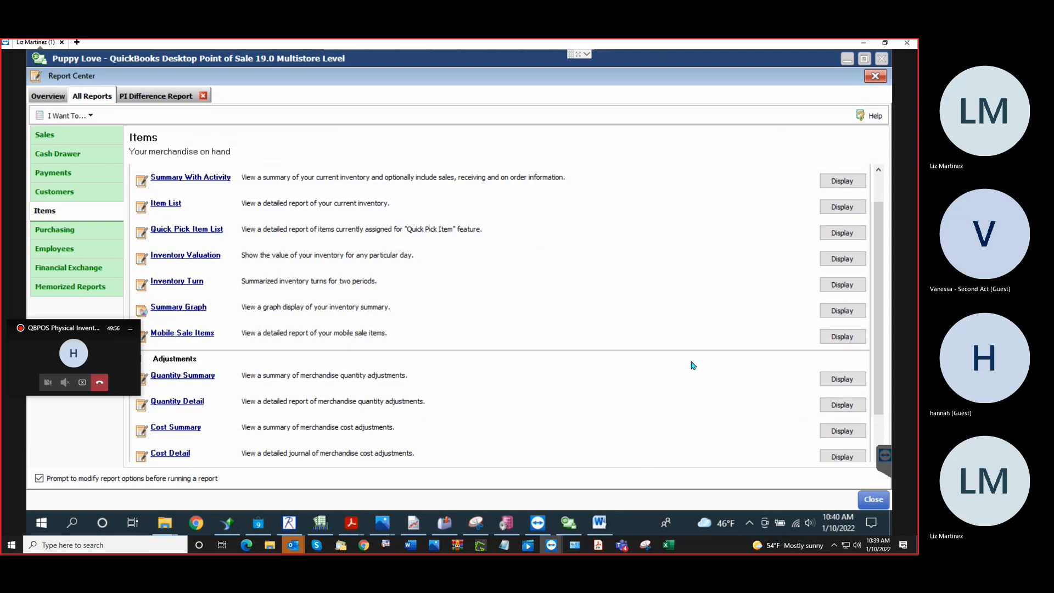
{"action": "scroll", "coordinate": [693, 365], "scroll_direction": "down", "scroll_amount": 2}
{"action": "scroll", "coordinate": [693, 365], "scroll_direction": "up", "scroll_amount": 3}
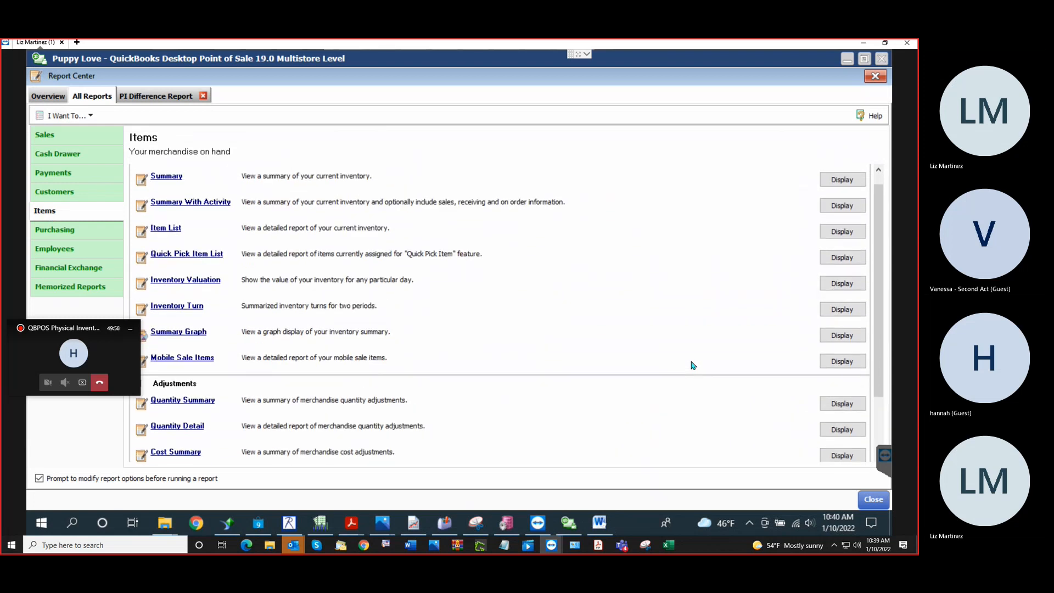
{"action": "scroll", "coordinate": [693, 365], "scroll_direction": "down", "scroll_amount": 1}
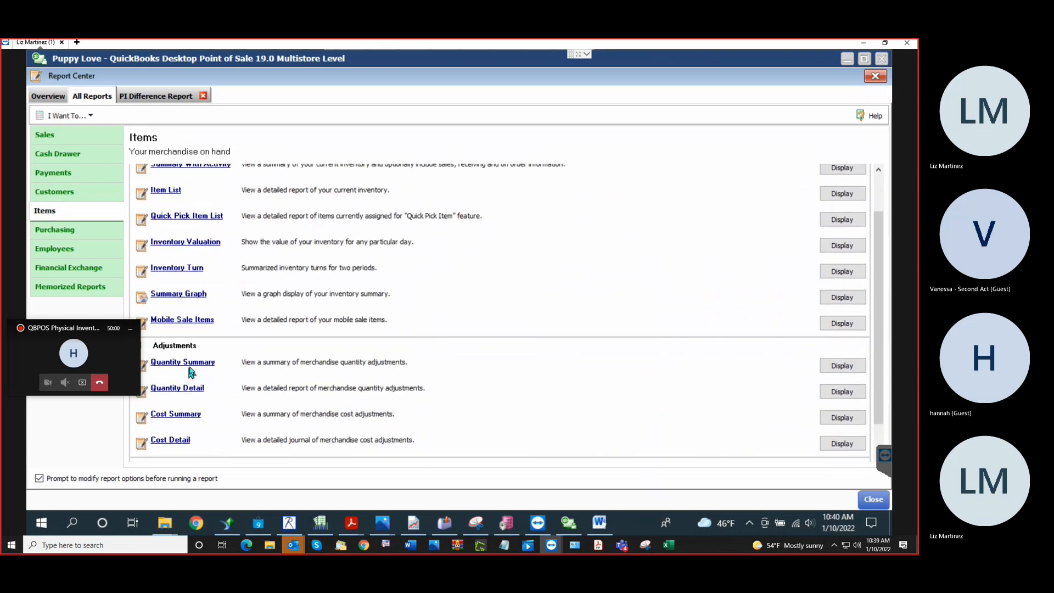
{"action": "scroll", "coordinate": [607, 428], "scroll_direction": "up", "scroll_amount": 2}
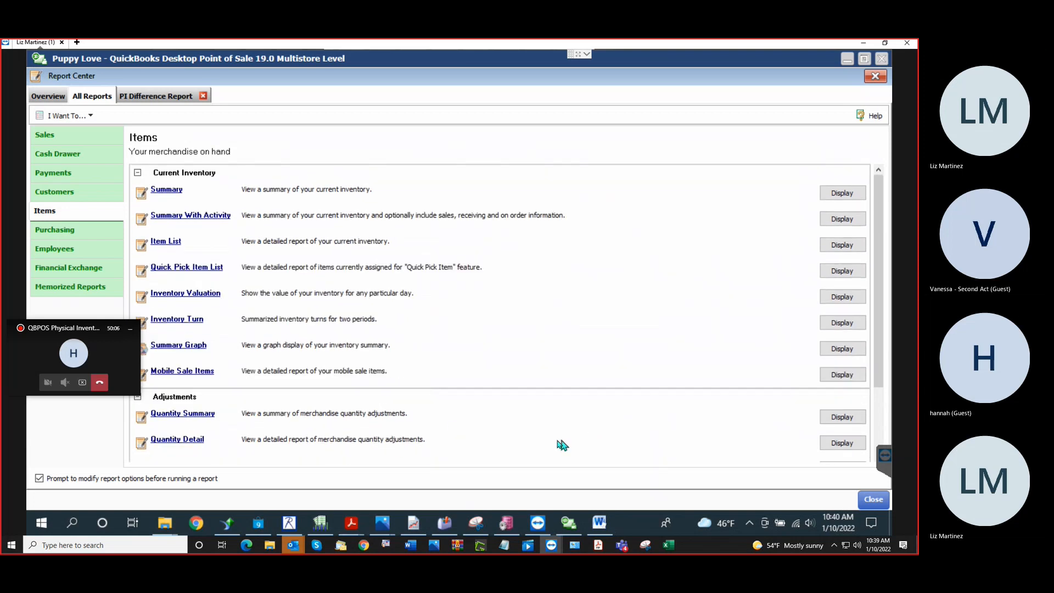
Check the Reason filter in the options of the Quantity Summary adjustment report, and leave without running the report.
{"action": "left_click", "coordinate": [204, 416]}
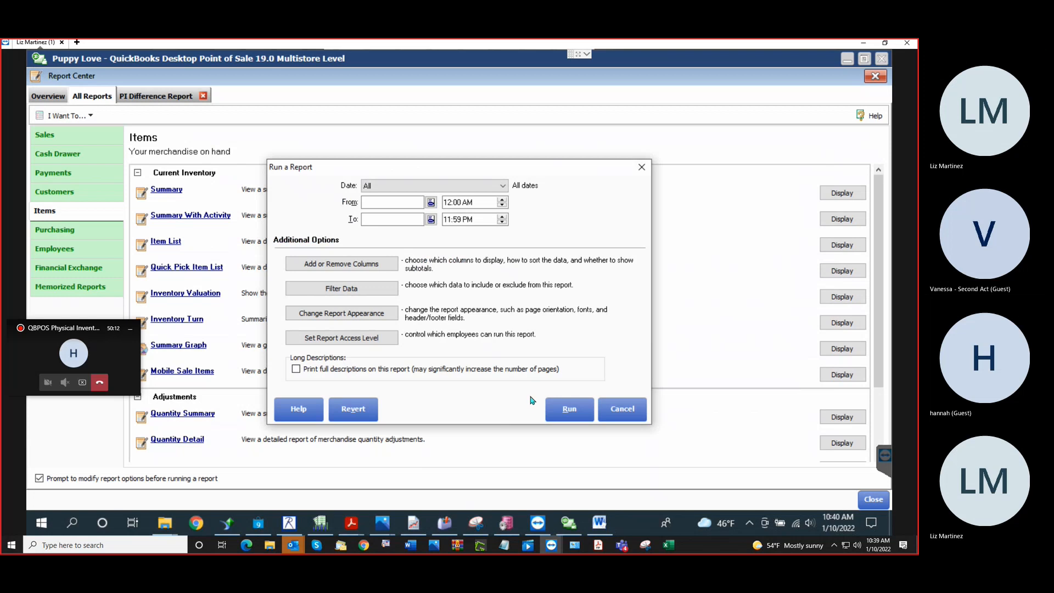
{"action": "left_click", "coordinate": [363, 289]}
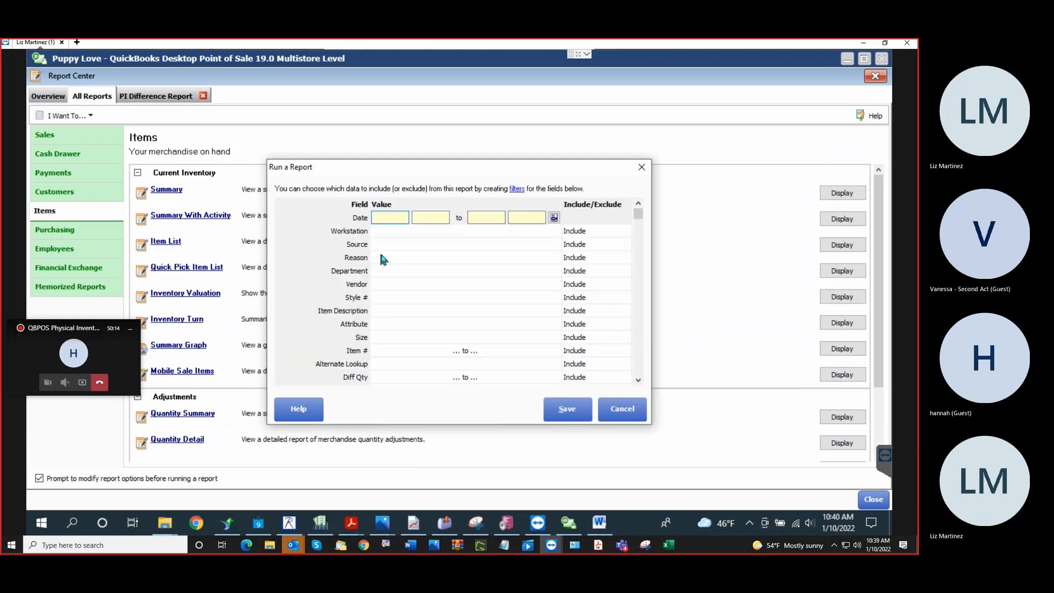
{"action": "left_click", "coordinate": [426, 257]}
{"action": "left_click", "coordinate": [554, 257]}
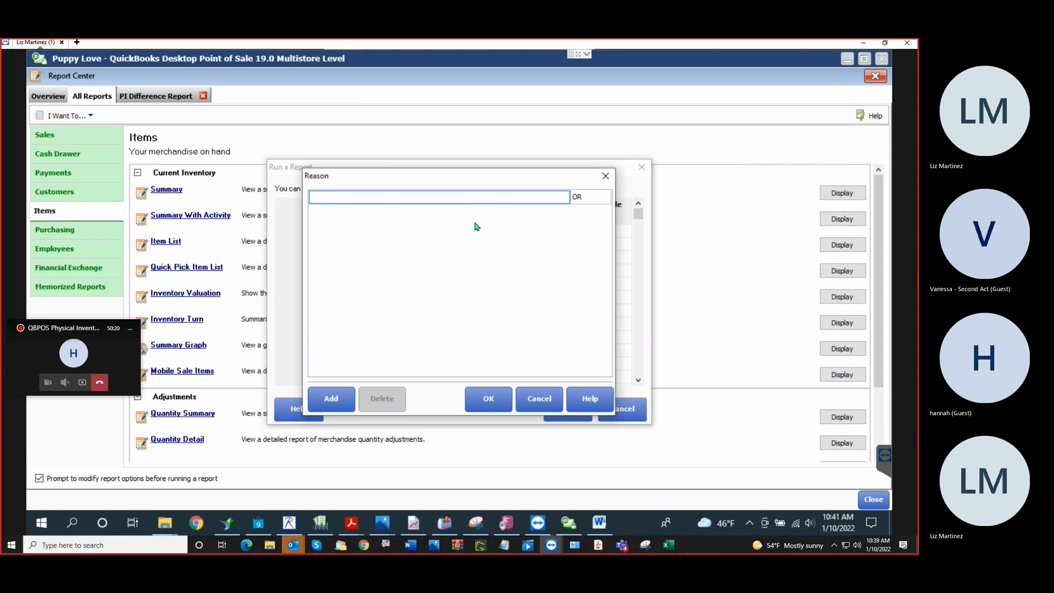
{"action": "left_click", "coordinate": [554, 399]}
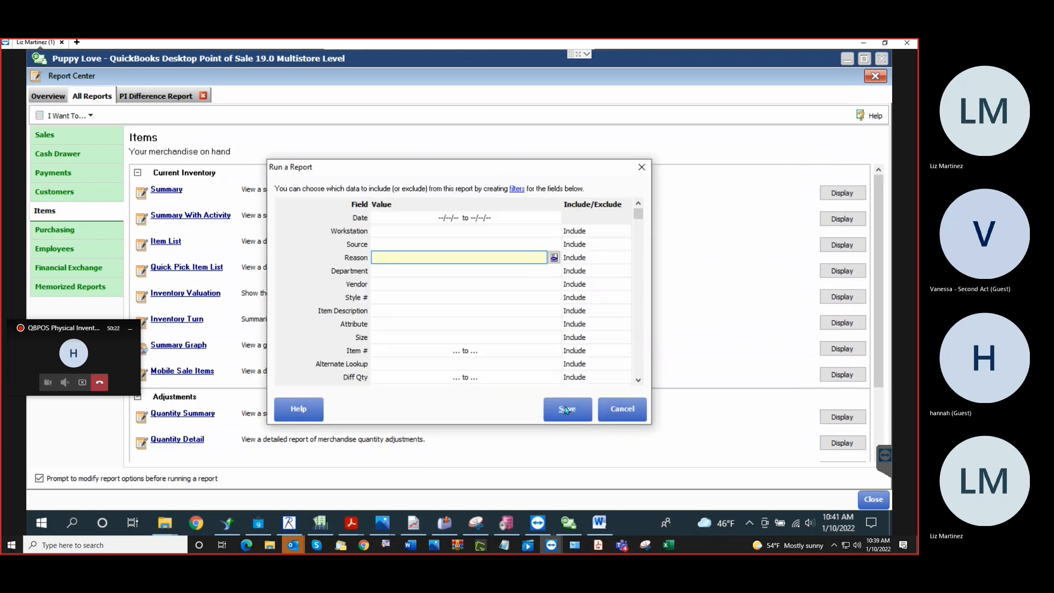
{"action": "left_click", "coordinate": [621, 410]}
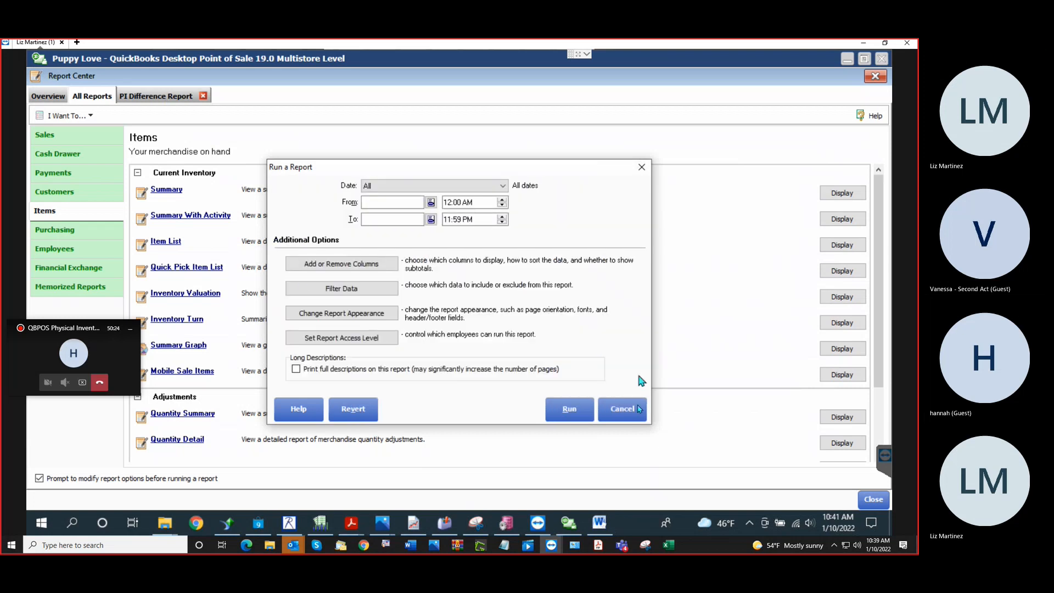
{"action": "left_click", "coordinate": [637, 409]}
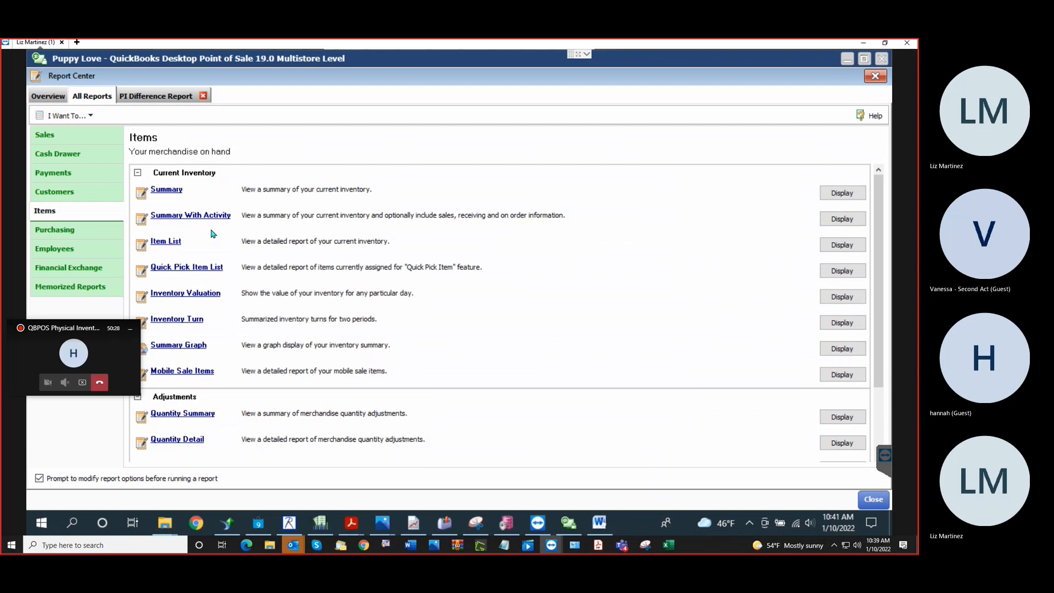
Go back to the PI Difference Report, and close the Report Center and the Physical Inventory to return to the Item List.
{"action": "left_click", "coordinate": [160, 97]}
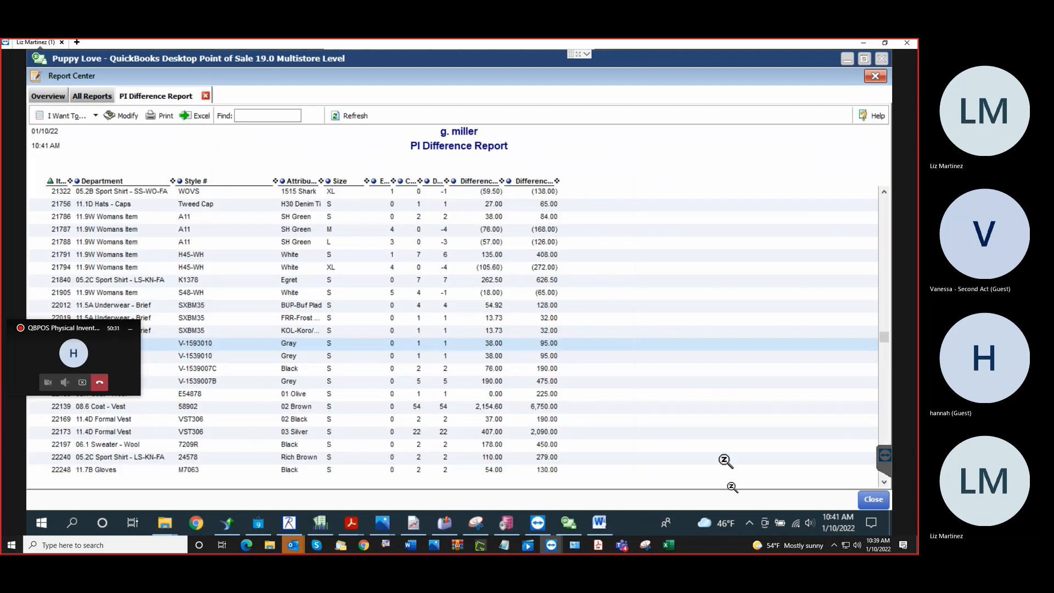
{"action": "left_click", "coordinate": [881, 500]}
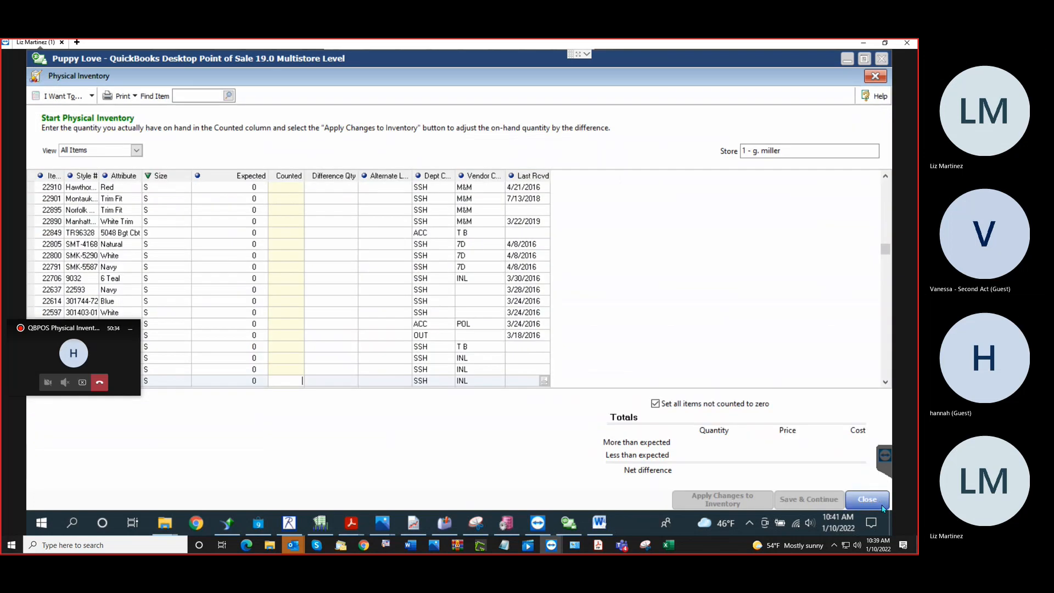
{"action": "left_click", "coordinate": [881, 505]}
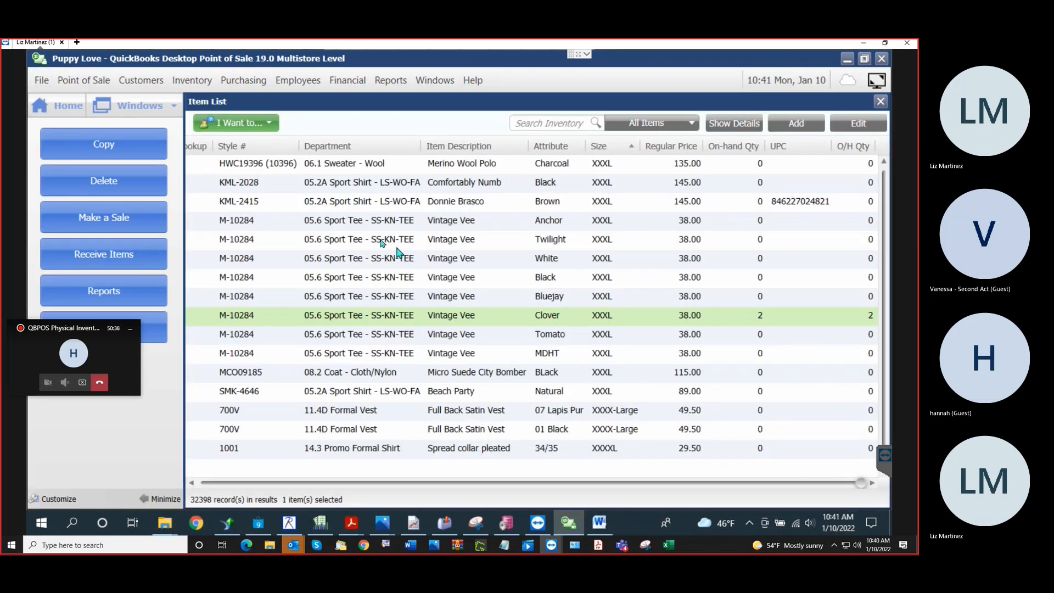
Look over the available Items reports on current inventory and adjustments, without opening any.
{"action": "left_click", "coordinate": [399, 80]}
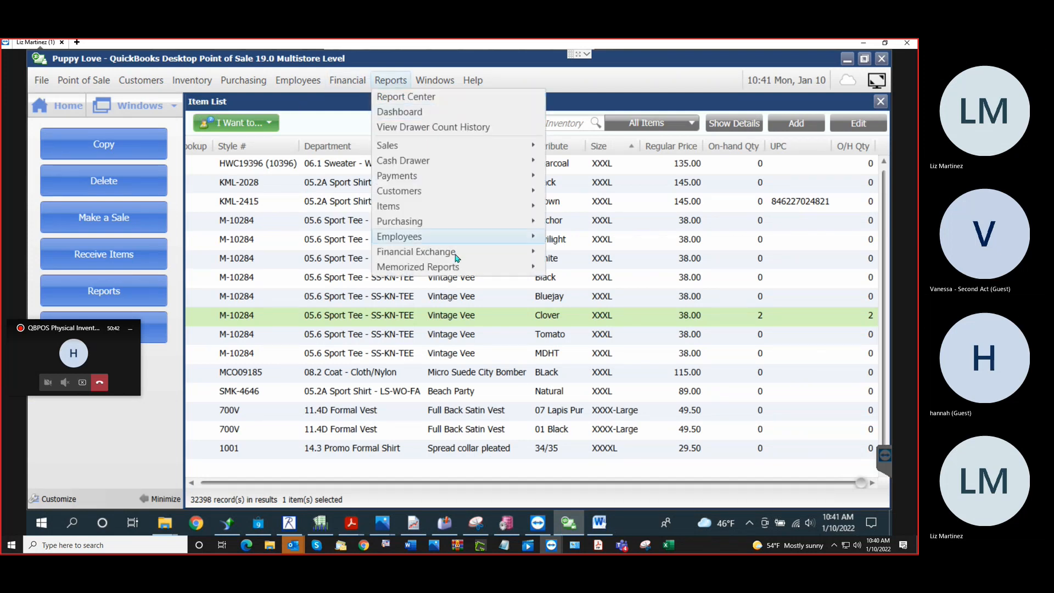
{"action": "mouse_move", "coordinate": [466, 211]}
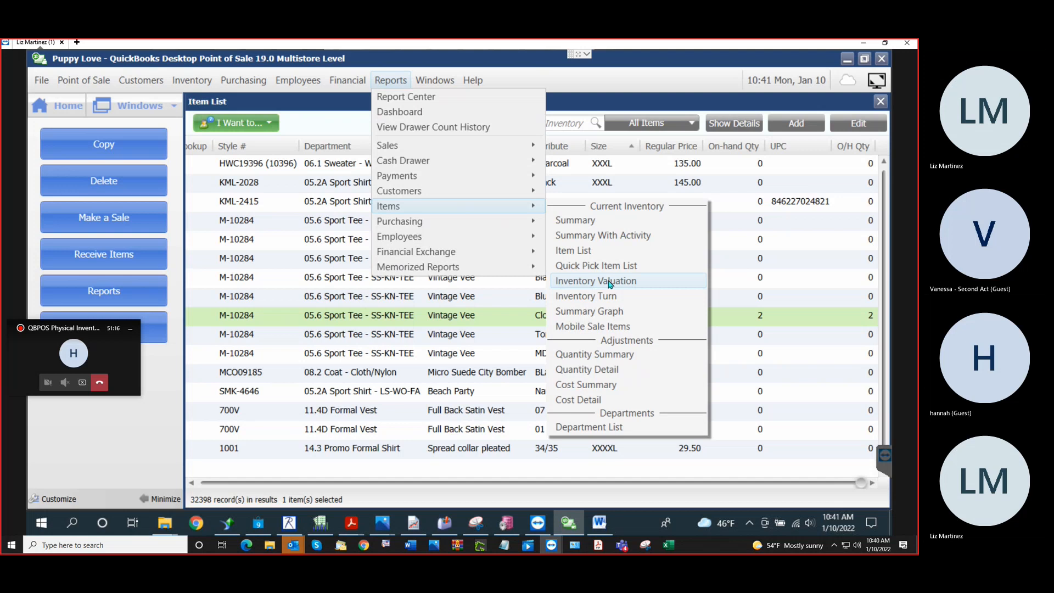
{"action": "left_click", "coordinate": [154, 412]}
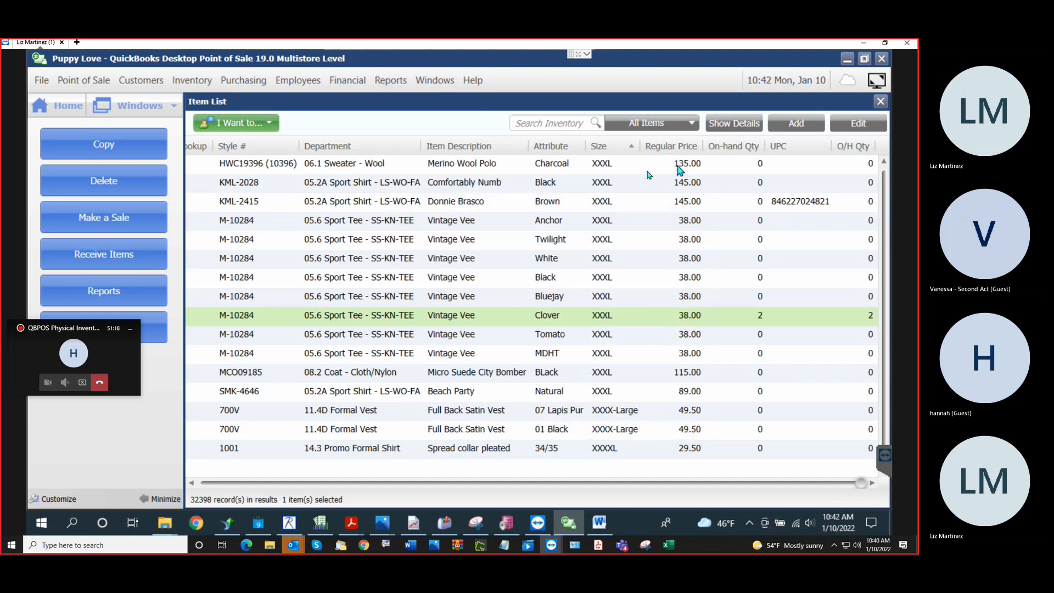
Switch to the QB POS Physical Inventory document in Word, review the Updating point, and minimize the document.
{"action": "left_click", "coordinate": [600, 525]}
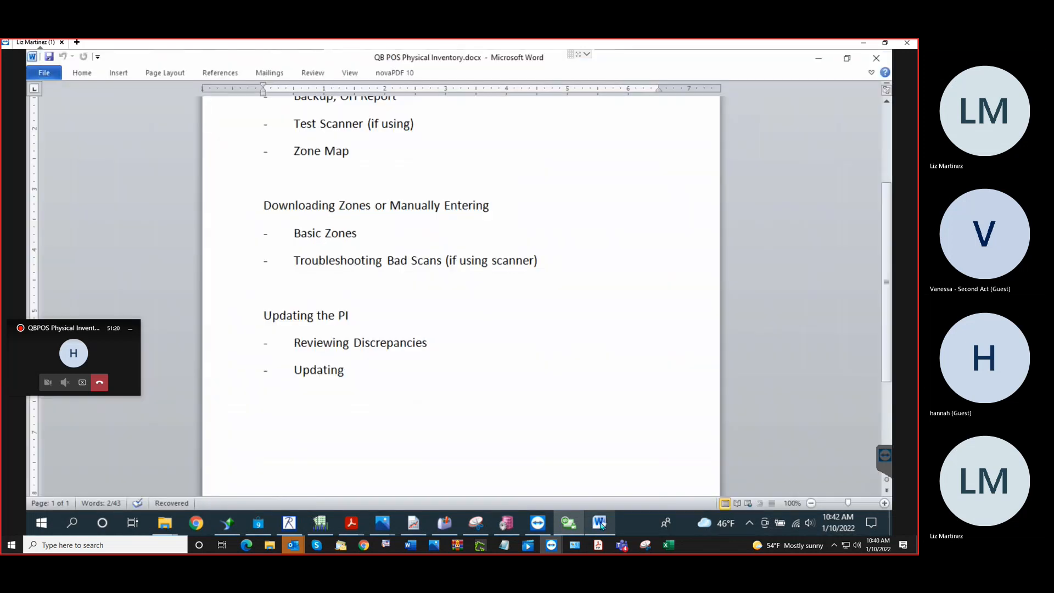
{"action": "left_click_drag", "start_coordinate": [285, 370], "coordinate": [337, 368]}
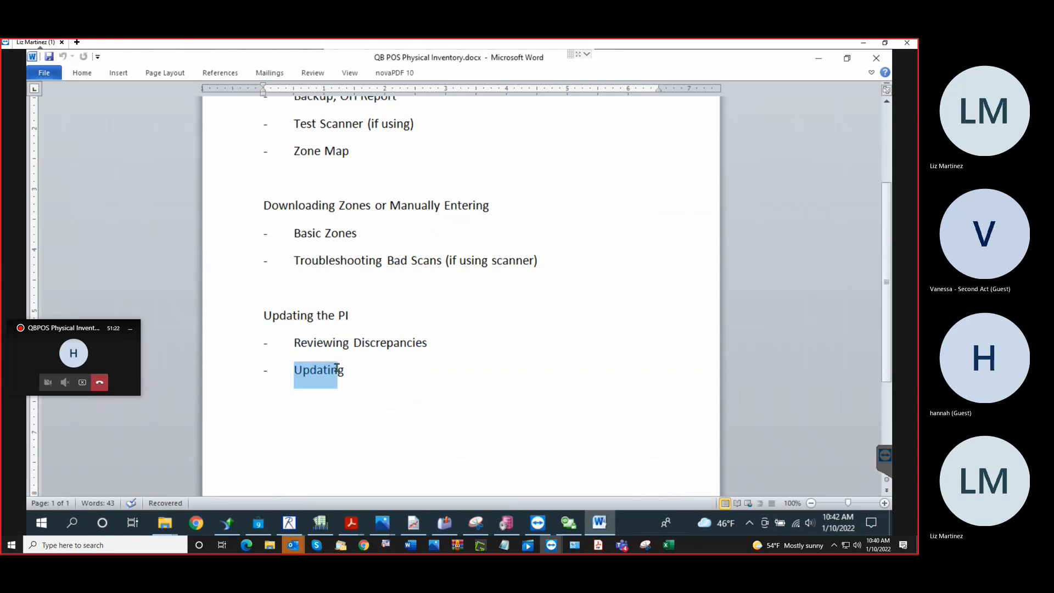
{"action": "left_click", "coordinate": [407, 381]}
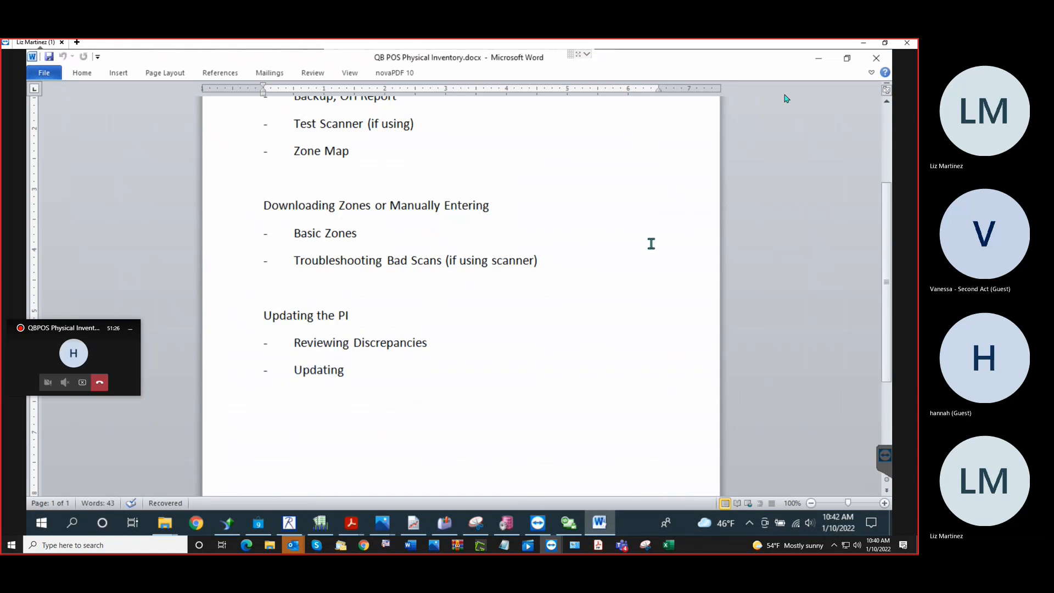
{"action": "left_click", "coordinate": [818, 57]}
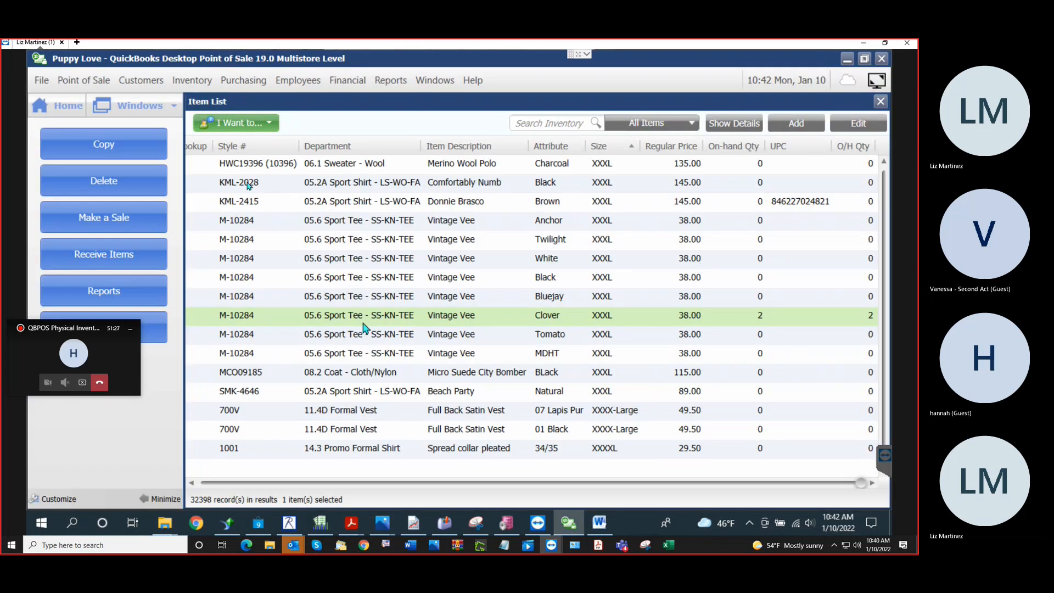
Start a physical inventory, toggle the option to set all items not counted to zero, leave it on, and close the inventory.
{"action": "left_click", "coordinate": [203, 82]}
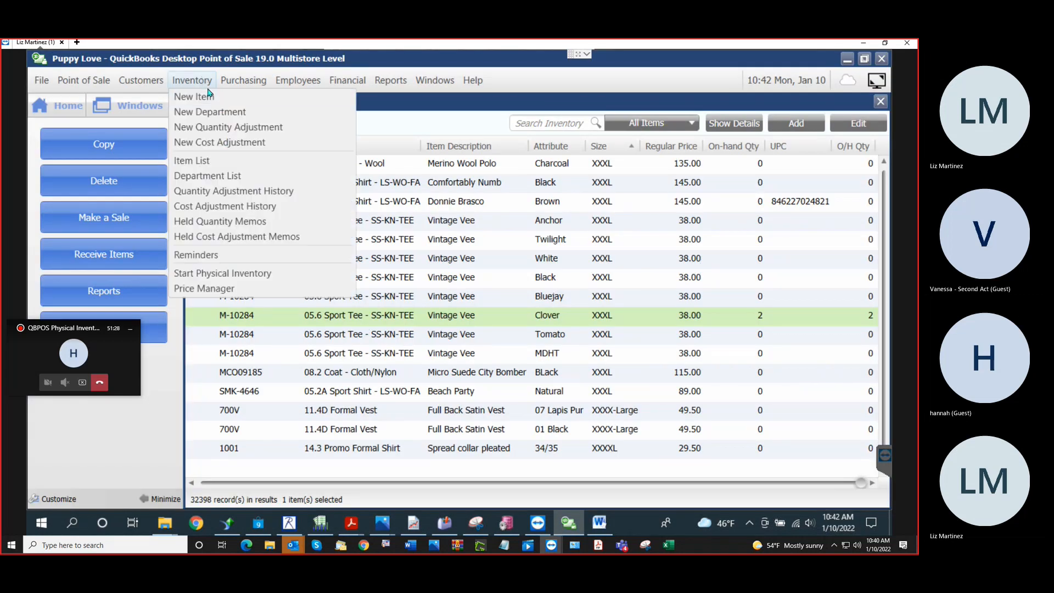
{"action": "left_click", "coordinate": [219, 277]}
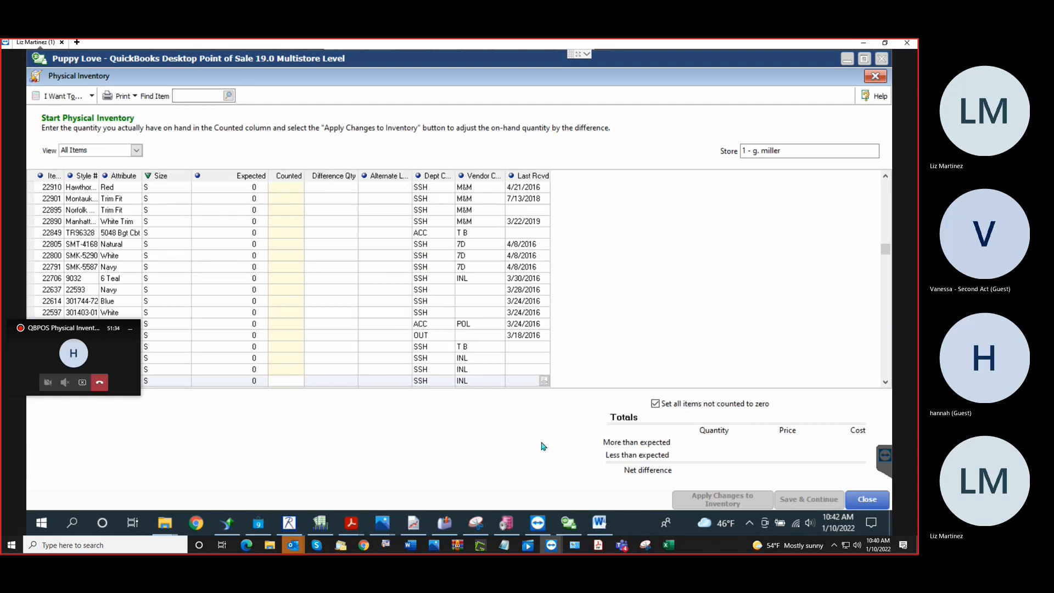
{"action": "left_click", "coordinate": [684, 407]}
{"action": "left_click", "coordinate": [682, 406]}
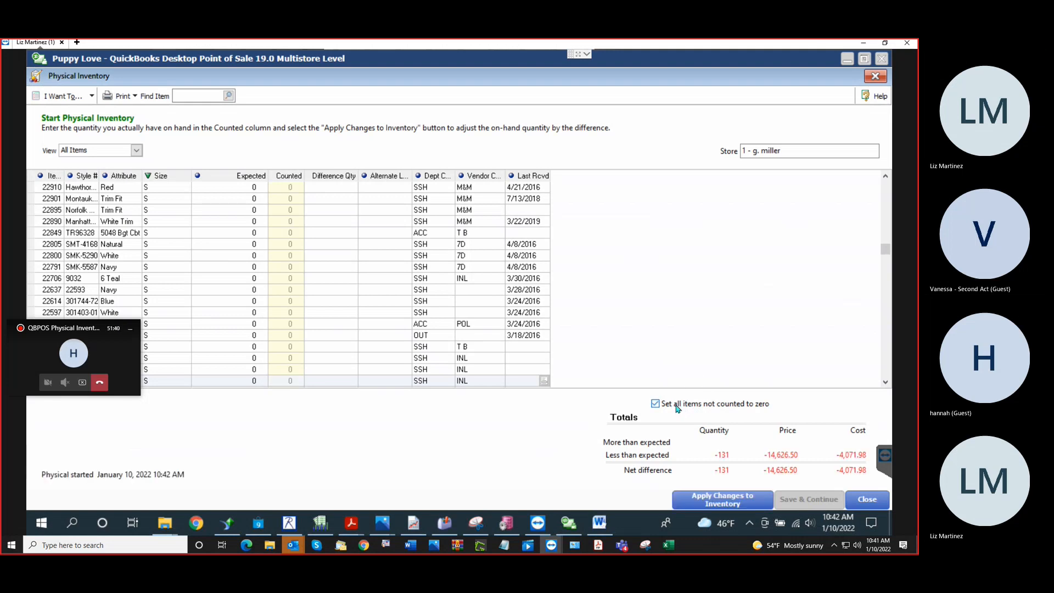
{"action": "left_click", "coordinate": [678, 407]}
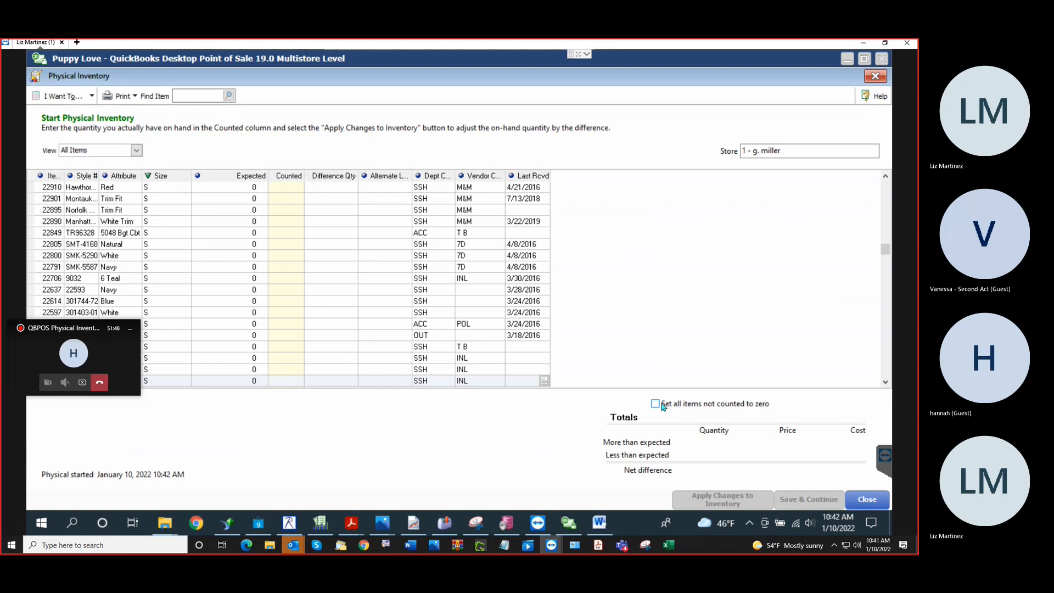
{"action": "left_click", "coordinate": [663, 406]}
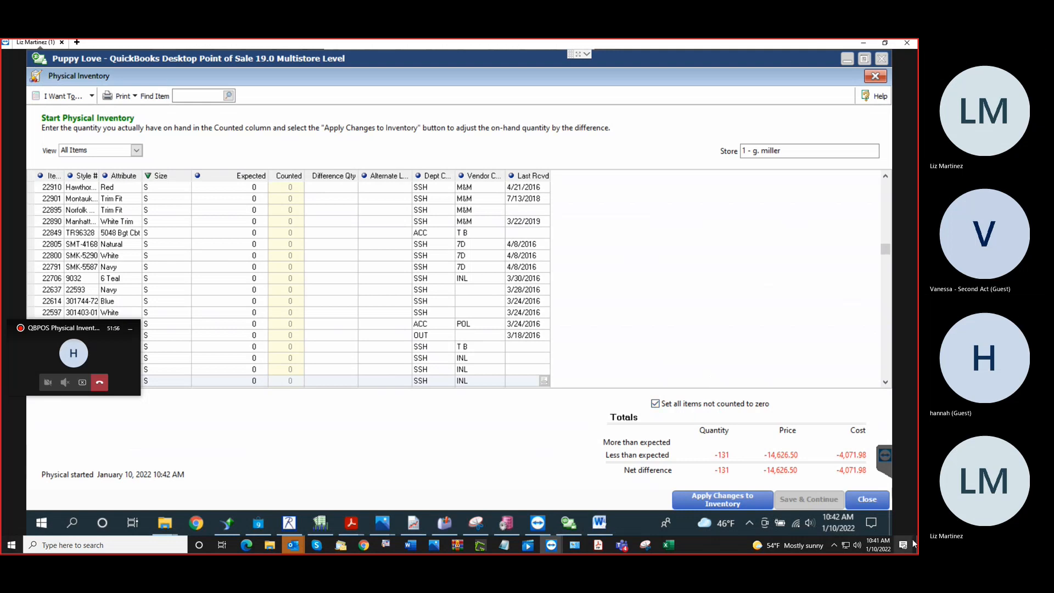
{"action": "left_click", "coordinate": [868, 500]}
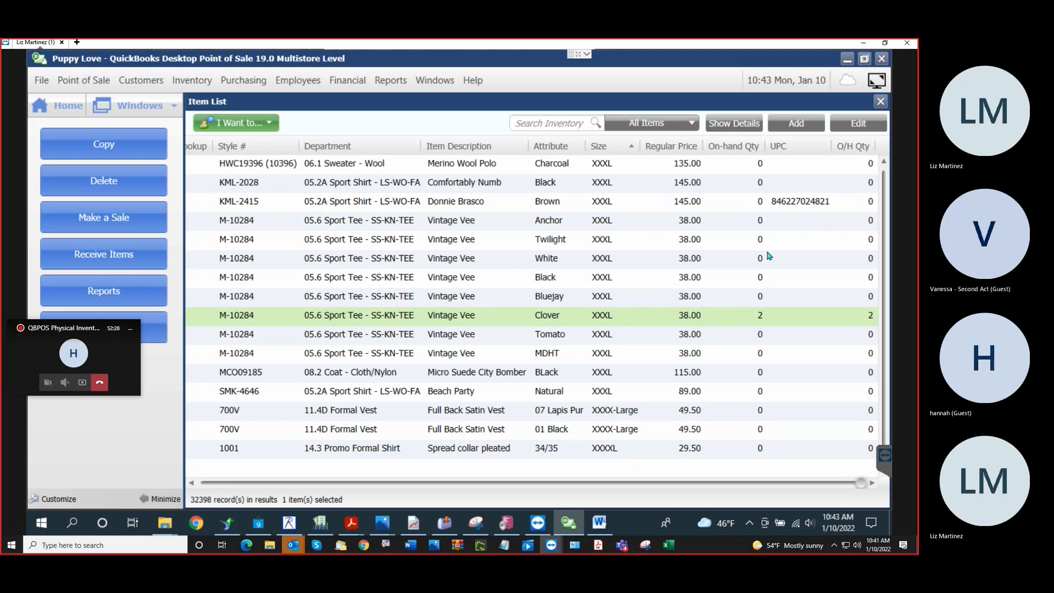
Return to the Home navigator, and switch to the Teams meeting window to check the meeting chat for questions.
{"action": "left_click", "coordinate": [57, 105]}
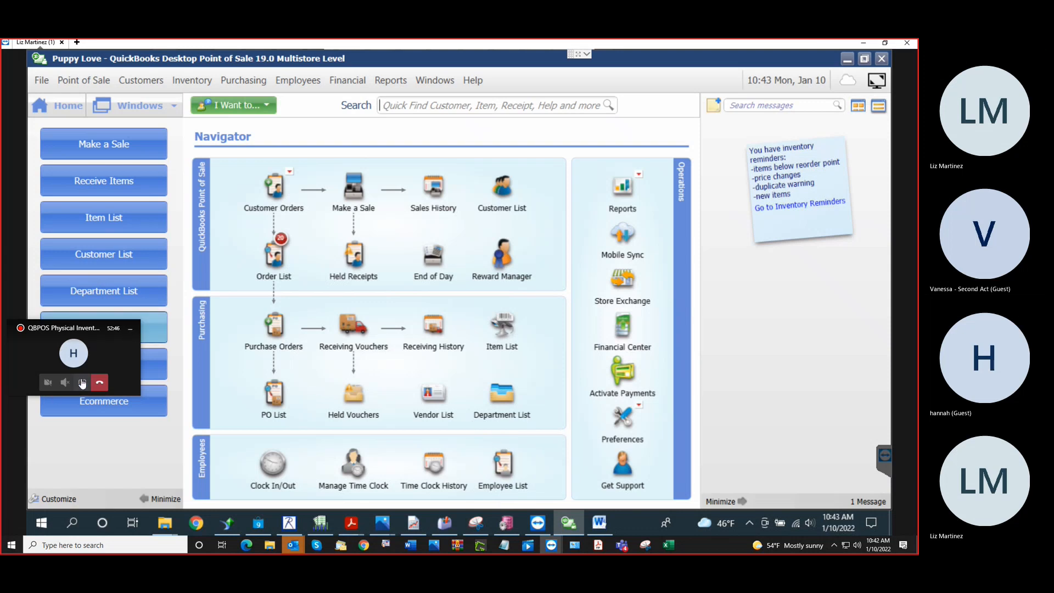
{"action": "left_click", "coordinate": [92, 345]}
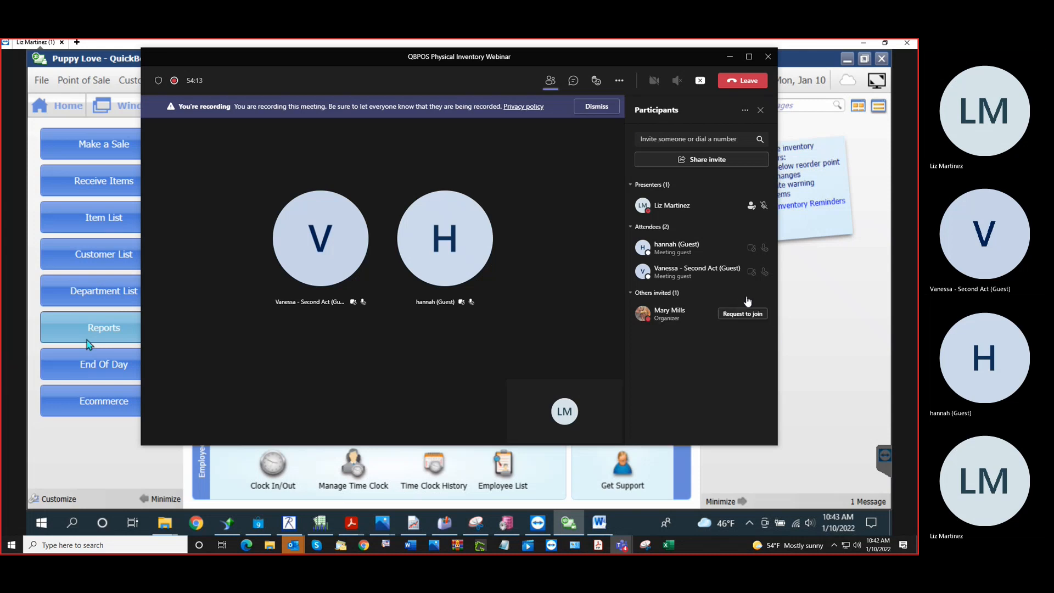
{"action": "left_click_drag", "start_coordinate": [548, 61], "coordinate": [556, 101]}
{"action": "left_click_drag", "start_coordinate": [555, 101], "coordinate": [550, 95]}
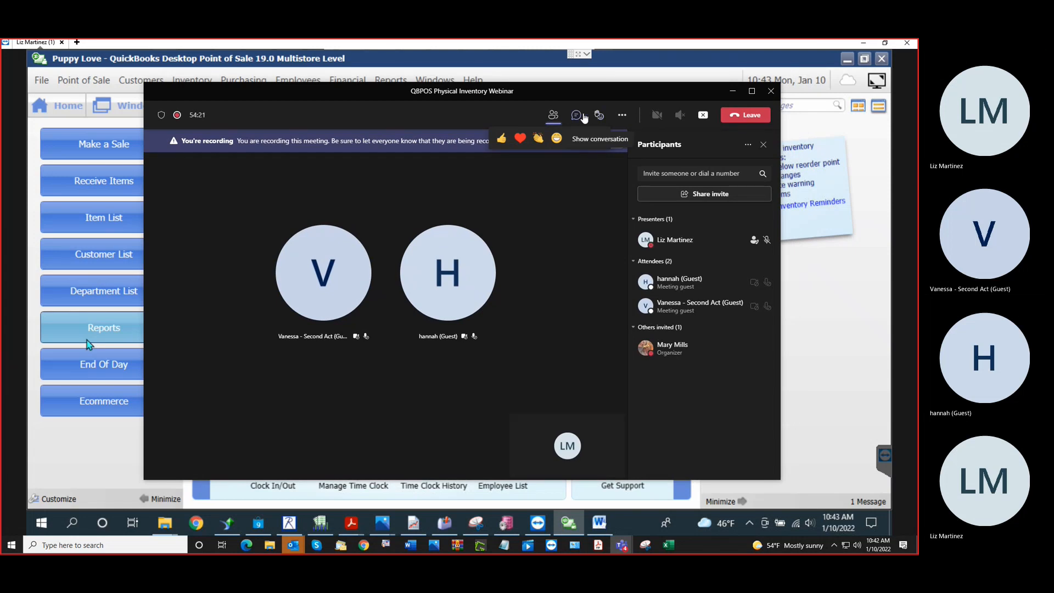
{"action": "left_click", "coordinate": [576, 115]}
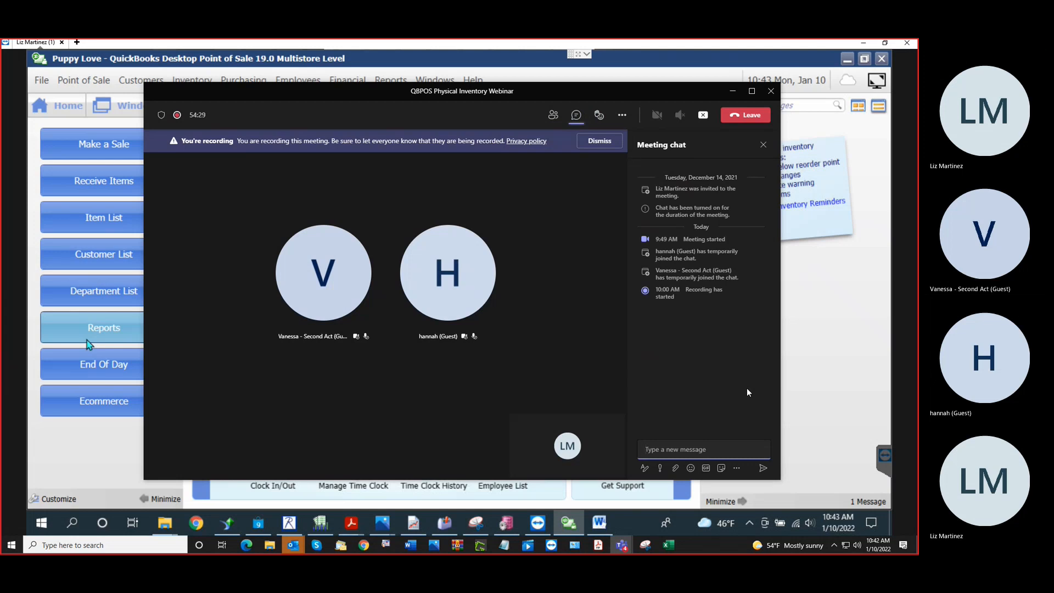
{"action": "left_click", "coordinate": [807, 328]}
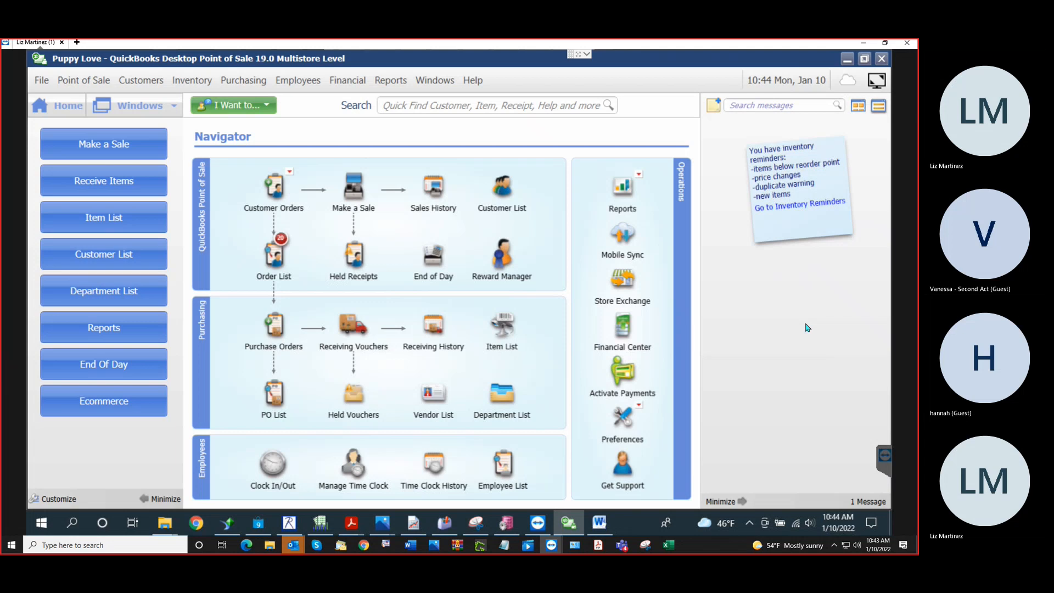
Reopen the Teams meeting window, add a heart reaction to the guest's thank-you message in the chat, and stop sharing the screen.
{"action": "mouse_move", "coordinate": [622, 545]}
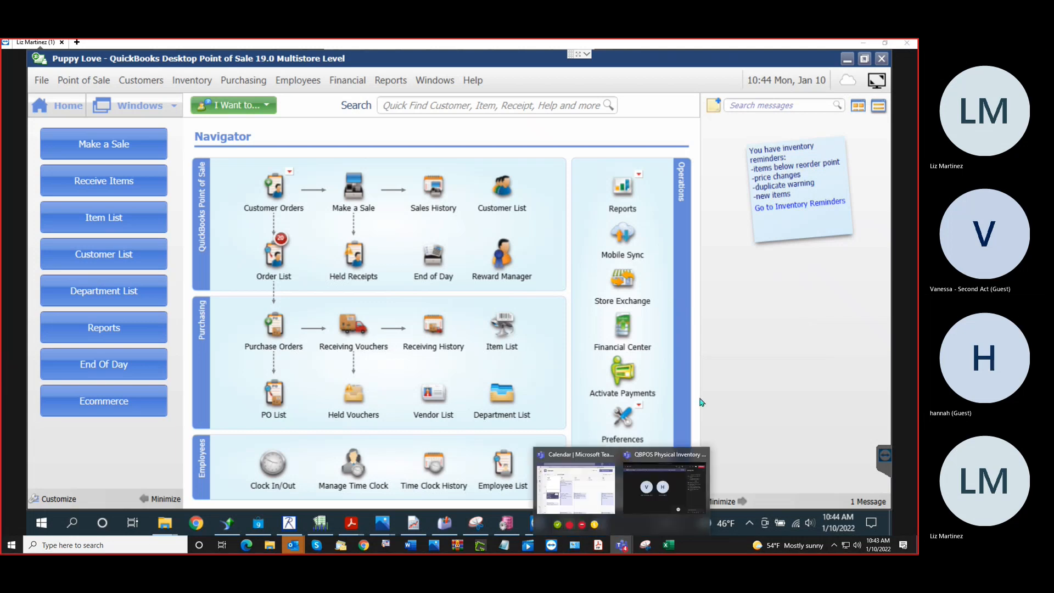
{"action": "left_click", "coordinate": [654, 495]}
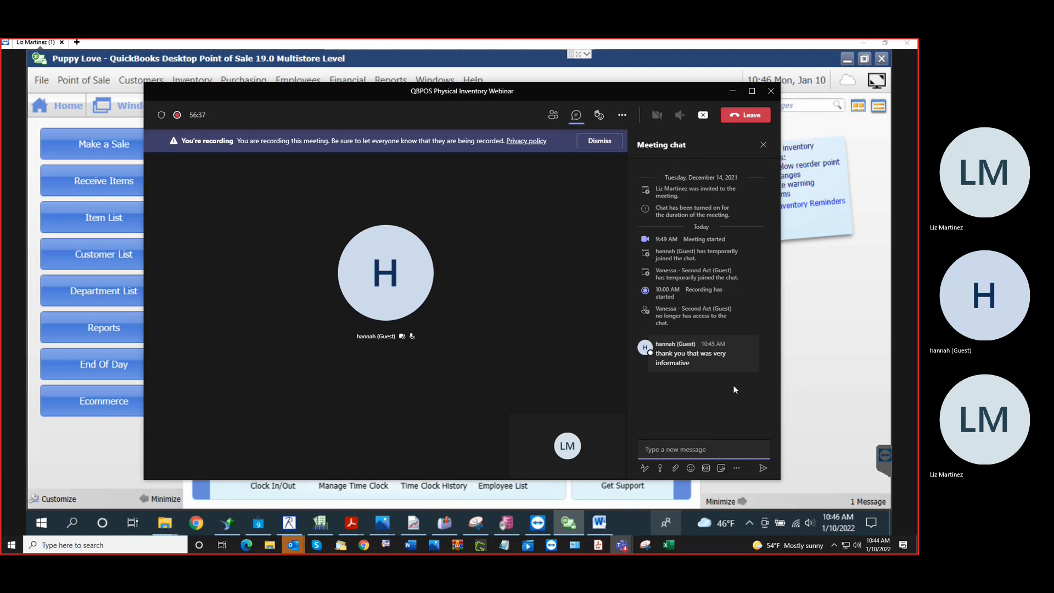
{"action": "mouse_move", "coordinate": [731, 363]}
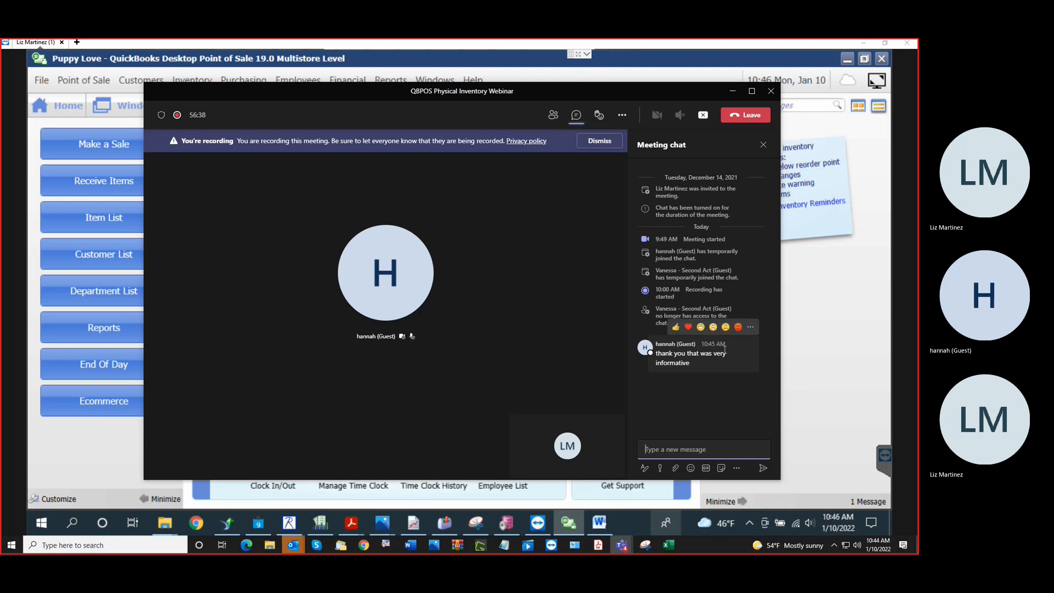
{"action": "left_click", "coordinate": [688, 327]}
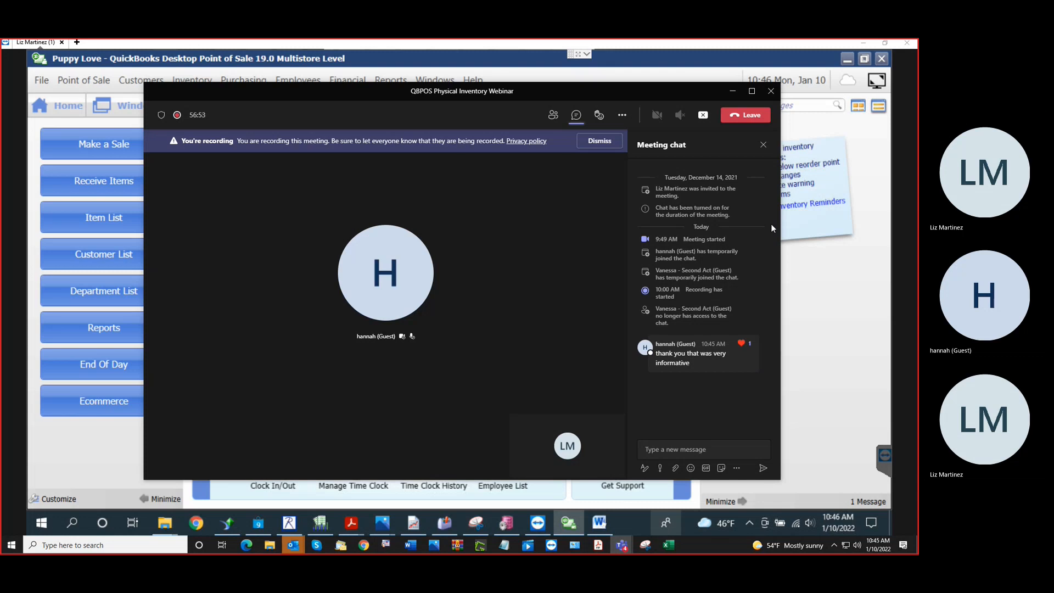
{"action": "left_click", "coordinate": [704, 115]}
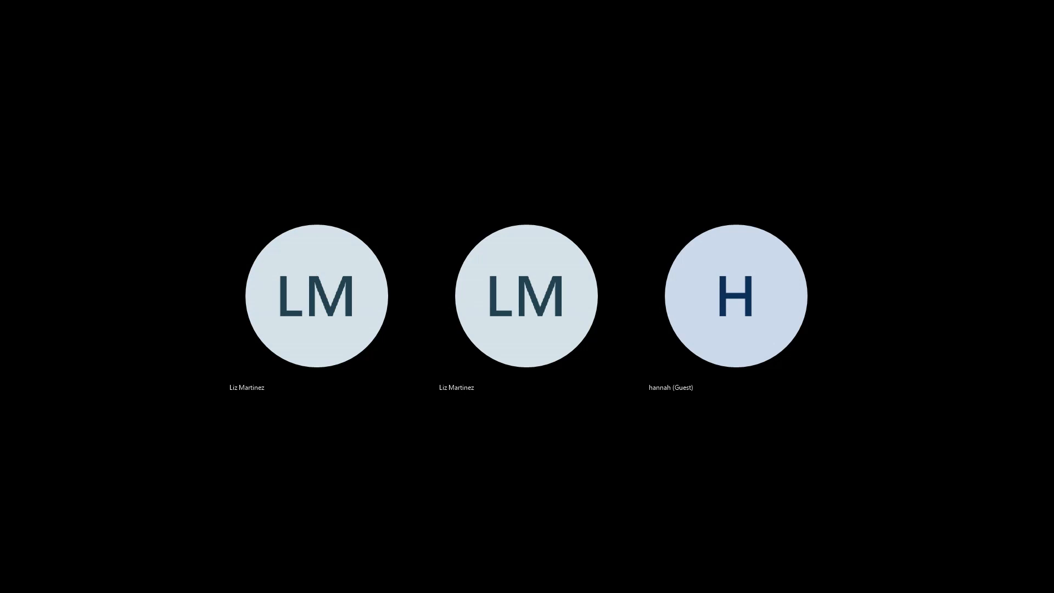